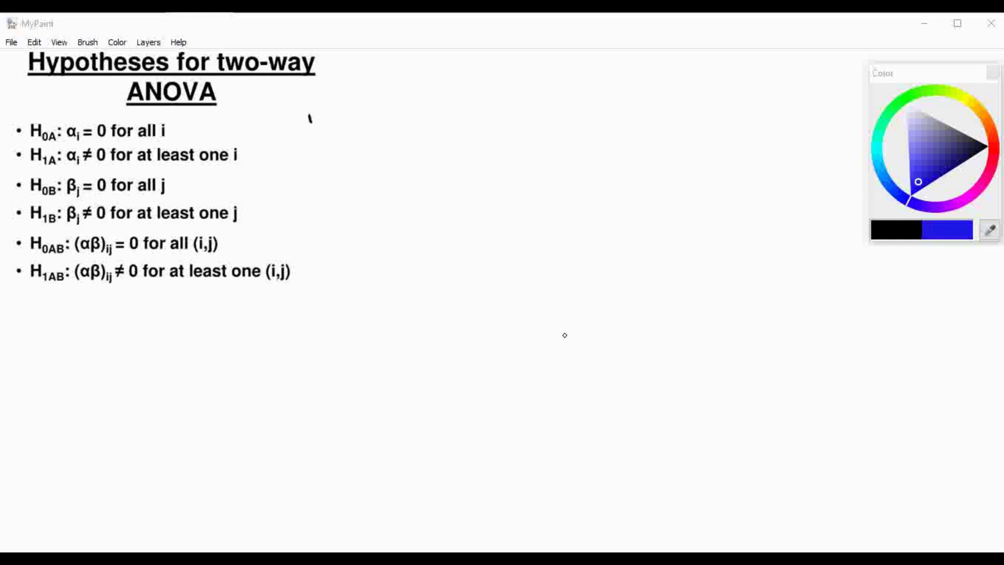
Draw a blue table frame in the blank area beside the hypotheses, with column headings P and L
{"action": "left_click", "coordinate": [645, 207]}
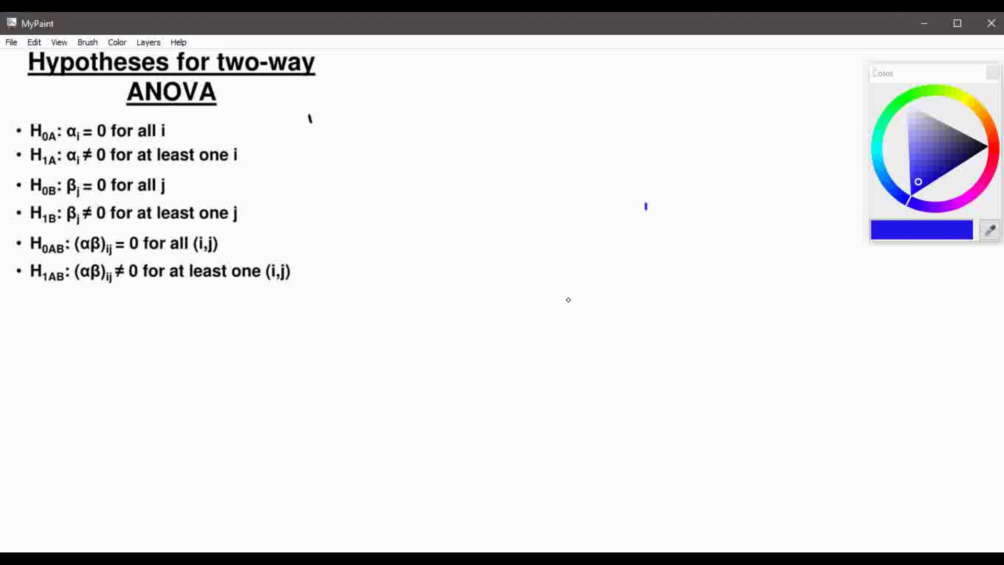
{"action": "left_click_drag", "start_coordinate": [553, 299], "coordinate": [760, 302]}
{"action": "left_click_drag", "start_coordinate": [658, 258], "coordinate": [626, 445]}
{"action": "mouse_move", "coordinate": [595, 257]}
{"action": "left_mouse_down"}
{"action": "mouse_move", "coordinate": [610, 257]}
{"action": "mouse_move", "coordinate": [596, 278]}
{"action": "left_mouse_up"}
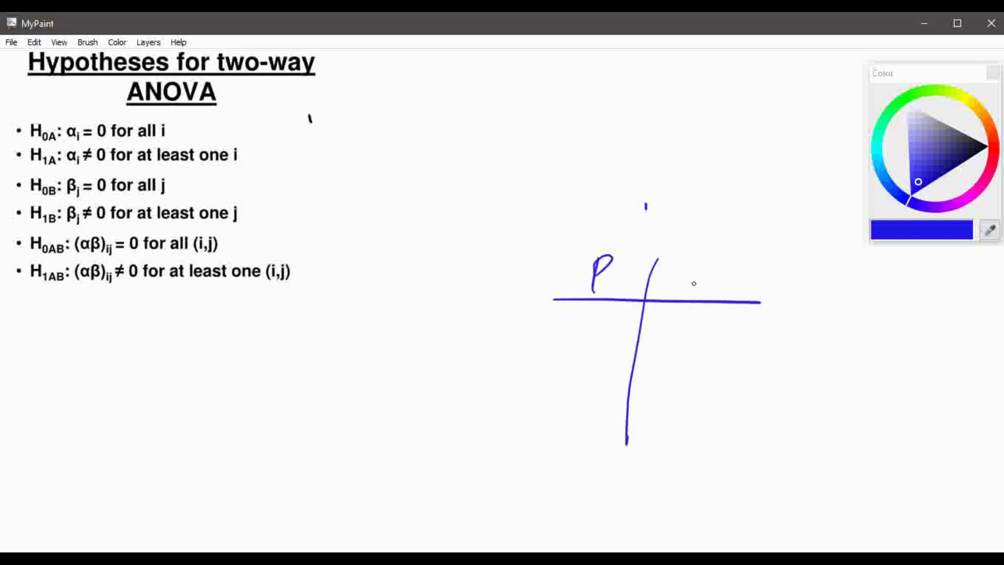
{"action": "mouse_move", "coordinate": [695, 263]}
{"action": "left_mouse_down"}
{"action": "mouse_move", "coordinate": [693, 292]}
{"action": "mouse_move", "coordinate": [723, 293]}
{"action": "left_mouse_up"}
{"action": "left_click_drag", "start_coordinate": [550, 252], "coordinate": [541, 469]}
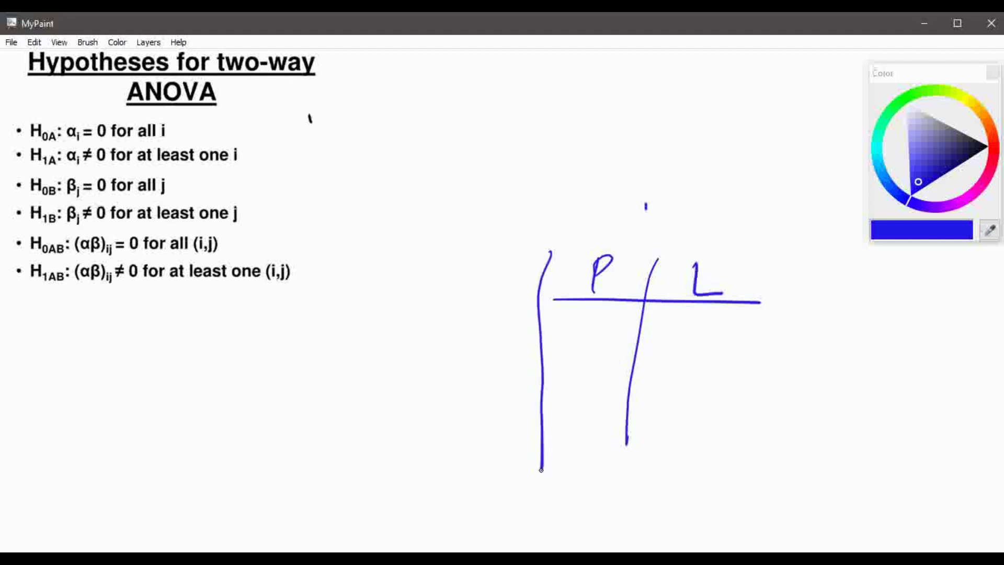
Add row dividers to the blue table and label its three rows D, T and B
{"action": "left_click_drag", "start_coordinate": [501, 300], "coordinate": [570, 305]}
{"action": "left_click_drag", "start_coordinate": [490, 314], "coordinate": [491, 344]}
{"action": "left_click_drag", "start_coordinate": [491, 313], "coordinate": [495, 345]}
{"action": "mouse_move", "coordinate": [472, 378]}
{"action": "left_mouse_down"}
{"action": "mouse_move", "coordinate": [720, 391]}
{"action": "mouse_move", "coordinate": [505, 392]}
{"action": "mouse_move", "coordinate": [519, 391]}
{"action": "left_mouse_up"}
{"action": "mouse_move", "coordinate": [504, 394]}
{"action": "left_mouse_down"}
{"action": "mouse_move", "coordinate": [504, 418]}
{"action": "mouse_move", "coordinate": [726, 459]}
{"action": "left_mouse_up"}
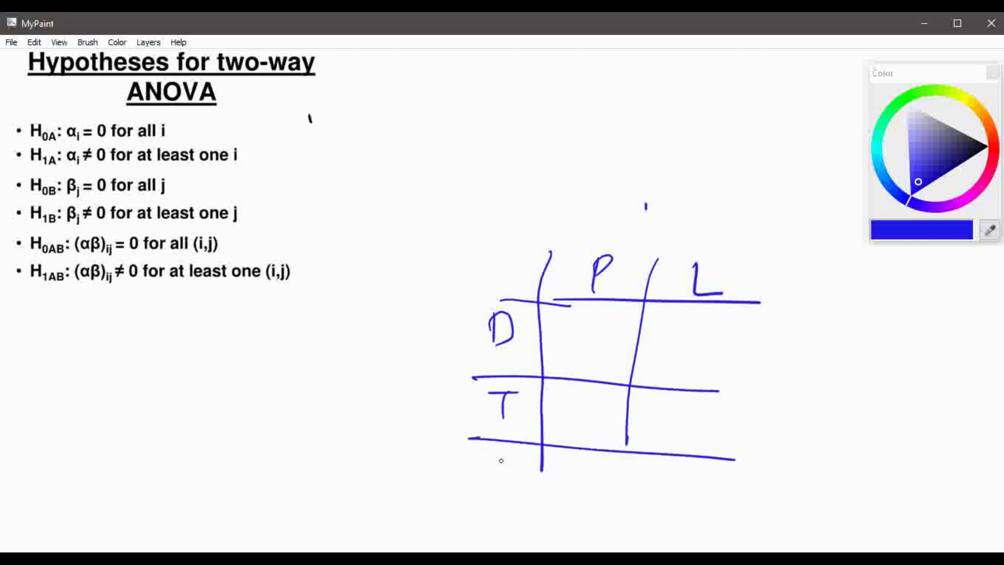
{"action": "left_click_drag", "start_coordinate": [485, 454], "coordinate": [485, 478]}
{"action": "mouse_move", "coordinate": [487, 454]}
{"action": "left_mouse_down"}
{"action": "mouse_move", "coordinate": [502, 466]}
{"action": "mouse_move", "coordinate": [497, 480]}
{"action": "left_mouse_up"}
Circle the table's column headings and row labels in green, captioning the columns "Gender" and adding a caption above the row labels
{"action": "left_click", "coordinate": [894, 105]}
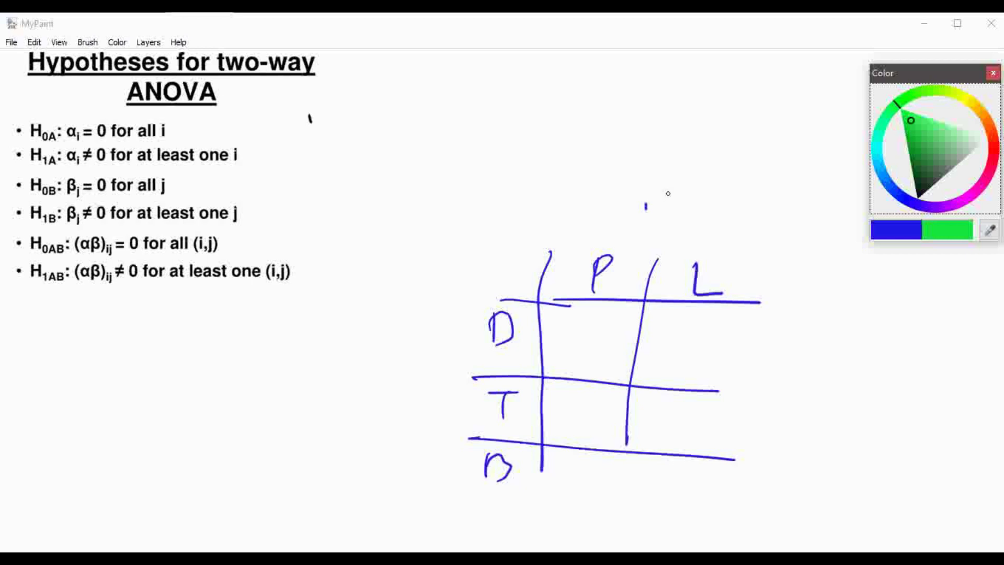
{"action": "mouse_move", "coordinate": [706, 231]}
{"action": "left_mouse_down"}
{"action": "mouse_move", "coordinate": [600, 226]}
{"action": "mouse_move", "coordinate": [647, 314]}
{"action": "mouse_move", "coordinate": [698, 235]}
{"action": "left_mouse_up"}
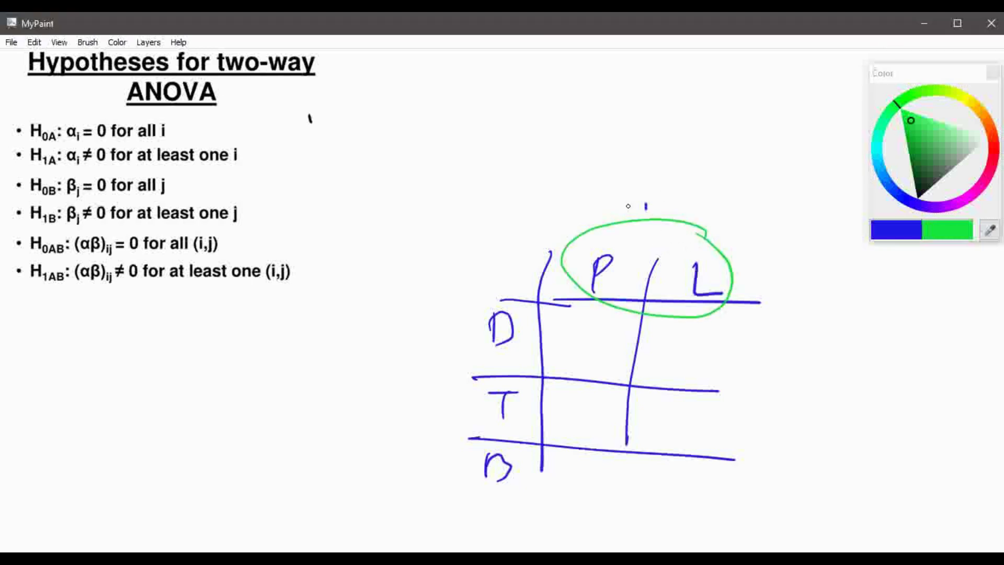
{"action": "mouse_move", "coordinate": [645, 177]}
{"action": "left_mouse_down"}
{"action": "mouse_move", "coordinate": [644, 206]}
{"action": "mouse_move", "coordinate": [746, 210]}
{"action": "left_mouse_up"}
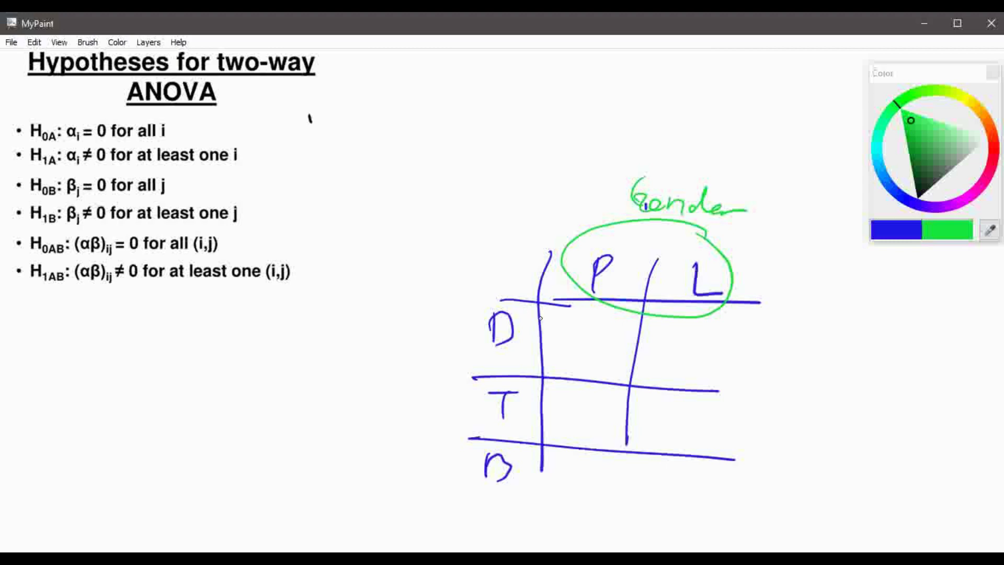
{"action": "mouse_move", "coordinate": [540, 318]}
{"action": "left_mouse_down"}
{"action": "mouse_move", "coordinate": [459, 421]}
{"action": "mouse_move", "coordinate": [518, 511]}
{"action": "mouse_move", "coordinate": [539, 330]}
{"action": "left_mouse_up"}
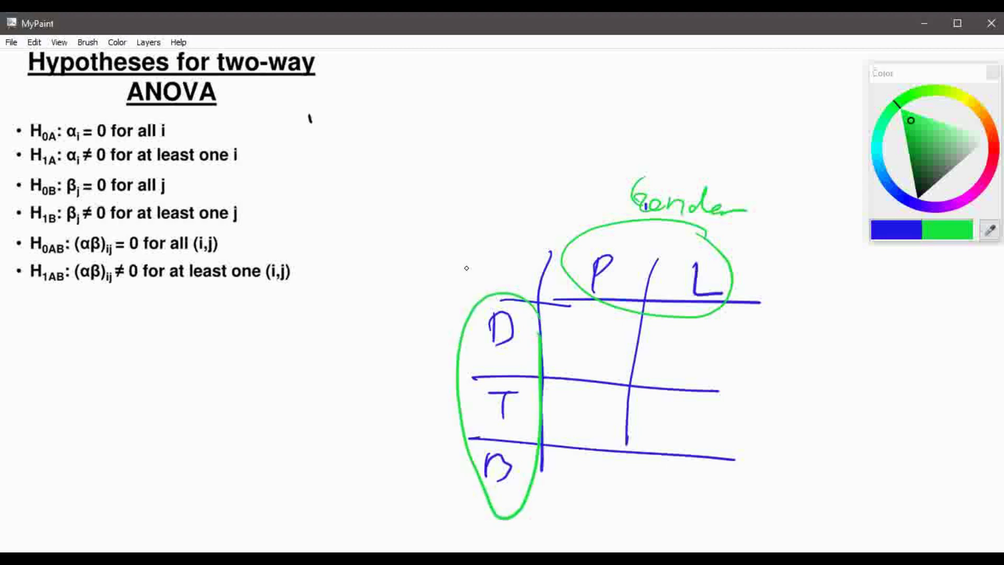
{"action": "mouse_move", "coordinate": [450, 272]}
{"action": "left_mouse_down"}
{"action": "mouse_move", "coordinate": [463, 299]}
{"action": "mouse_move", "coordinate": [523, 282]}
{"action": "left_mouse_up"}
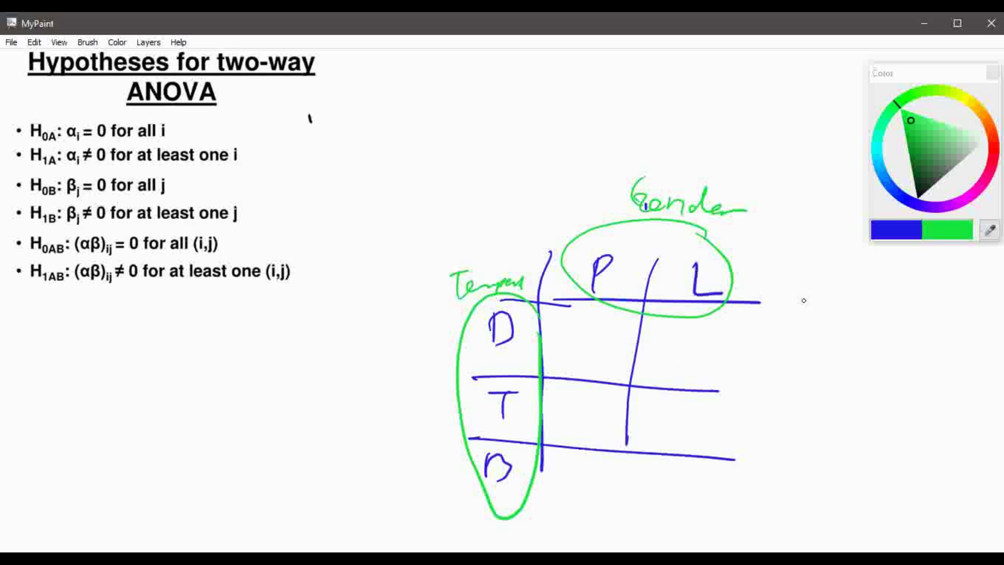
Undo all the strokes of the green annotations and the blue table
{"action": "key", "text": "ctrl+z"}
{"action": "key", "text": "ctrl+z"}
{"action": "key", "text": "ctrl+z"}
{"action": "key", "text": "ctrl+z"}
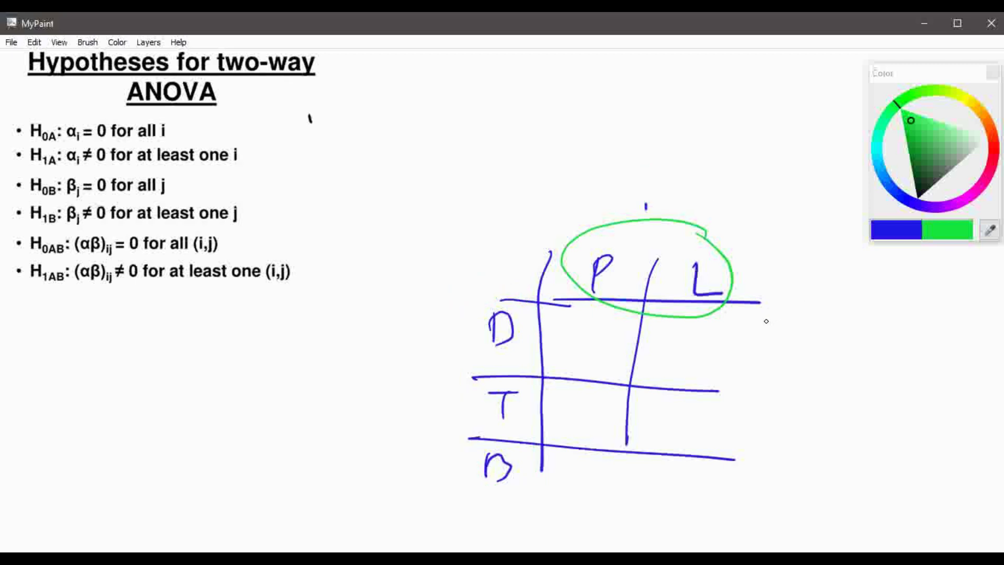
{"action": "key", "text": "ctrl+z"}
{"action": "key", "text": "ctrl+z"}
{"action": "key", "text": "ctrl+z"}
{"action": "key", "text": "ctrl+z"}
{"action": "key", "text": "ctrl+z"}
{"action": "key", "text": "ctrl+z"}
{"action": "key", "text": "ctrl+z"}
{"action": "key", "text": "ctrl+z"}
{"action": "key", "text": "ctrl+z"}
{"action": "key", "text": "ctrl+z"}
{"action": "key", "text": "ctrl+z"}
{"action": "key", "text": "ctrl+z"}
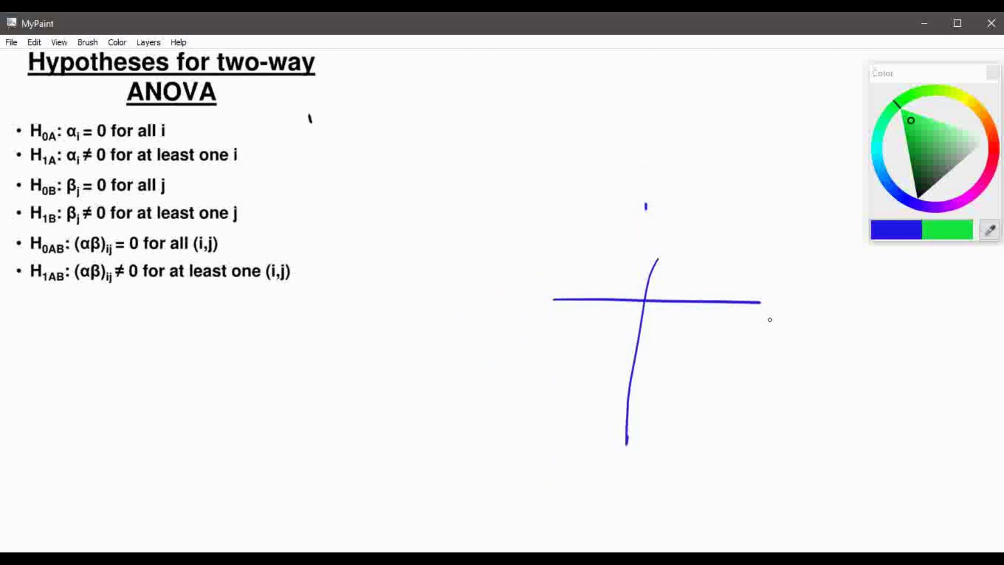
{"action": "key", "text": "ctrl+z"}
{"action": "key", "text": "ctrl+z"}
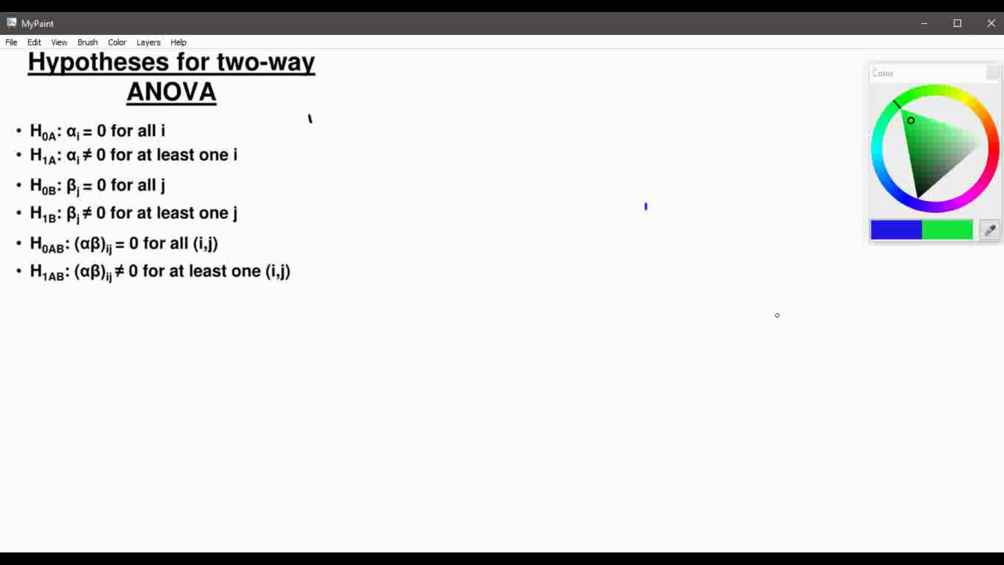
Draw a yellow table frame in the blank area, with heading A over the first data column and a divider after it
{"action": "left_click", "coordinate": [967, 102]}
{"action": "left_click", "coordinate": [957, 118]}
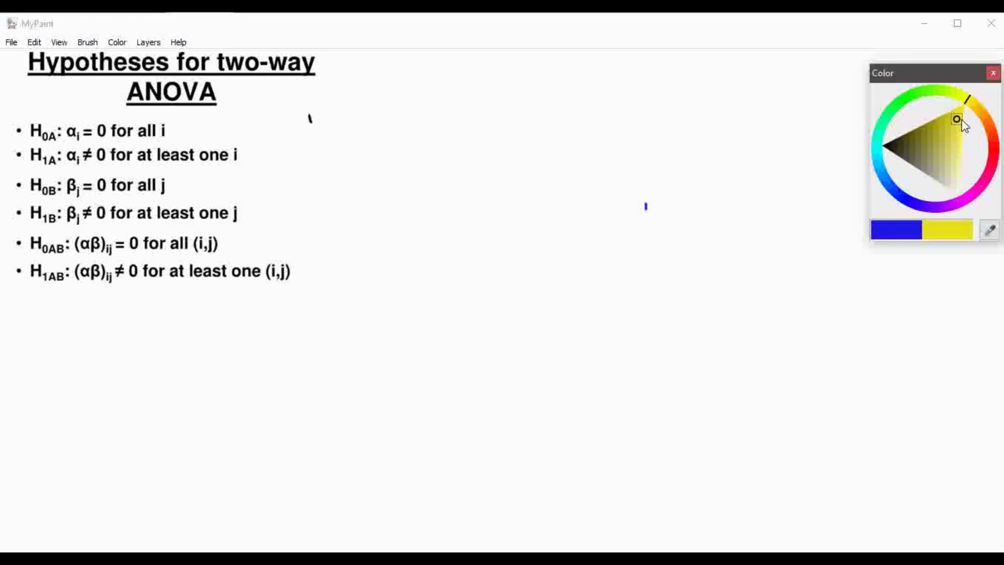
{"action": "left_click_drag", "start_coordinate": [553, 325], "coordinate": [913, 337]}
{"action": "left_click_drag", "start_coordinate": [650, 226], "coordinate": [608, 510]}
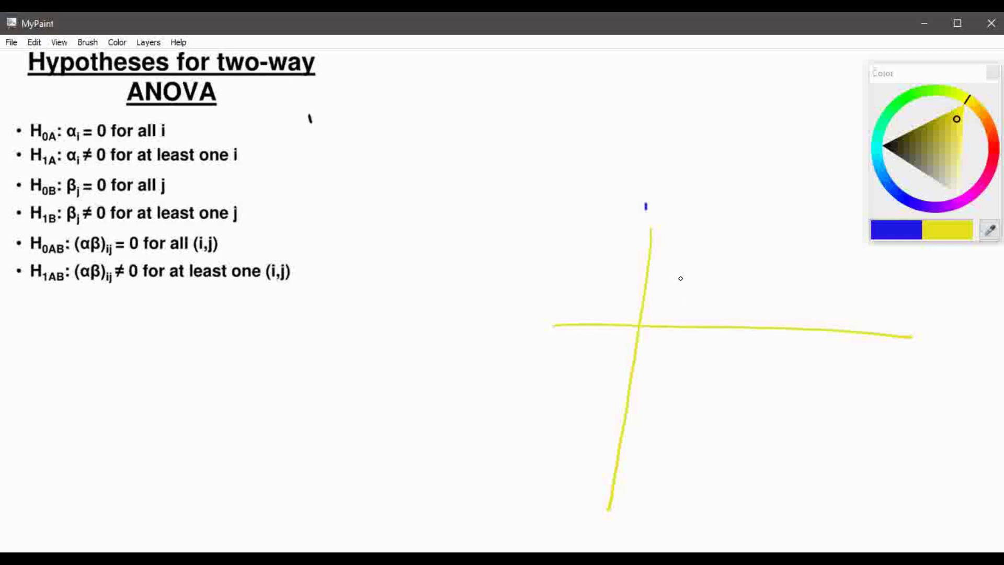
{"action": "left_click_drag", "start_coordinate": [662, 318], "coordinate": [693, 316]}
{"action": "left_click_drag", "start_coordinate": [666, 303], "coordinate": [697, 300]}
{"action": "left_click_drag", "start_coordinate": [746, 239], "coordinate": [701, 480]}
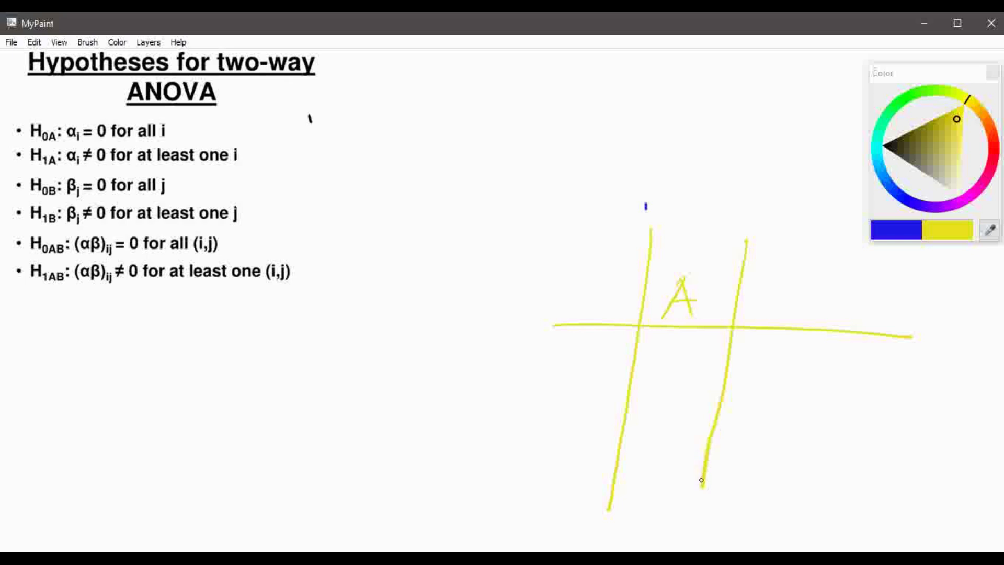
Add the column headings B, C and D to the yellow table, separated by vertical dividers
{"action": "left_click_drag", "start_coordinate": [752, 310], "coordinate": [765, 314]}
{"action": "left_click_drag", "start_coordinate": [820, 261], "coordinate": [788, 408]}
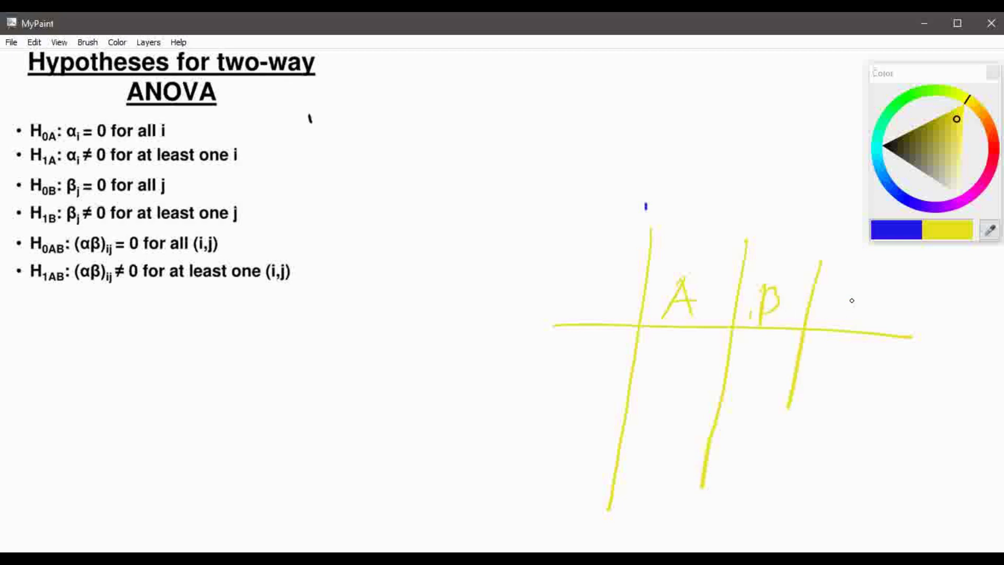
{"action": "left_click_drag", "start_coordinate": [861, 291], "coordinate": [868, 320]}
{"action": "left_click_drag", "start_coordinate": [796, 397], "coordinate": [773, 517]}
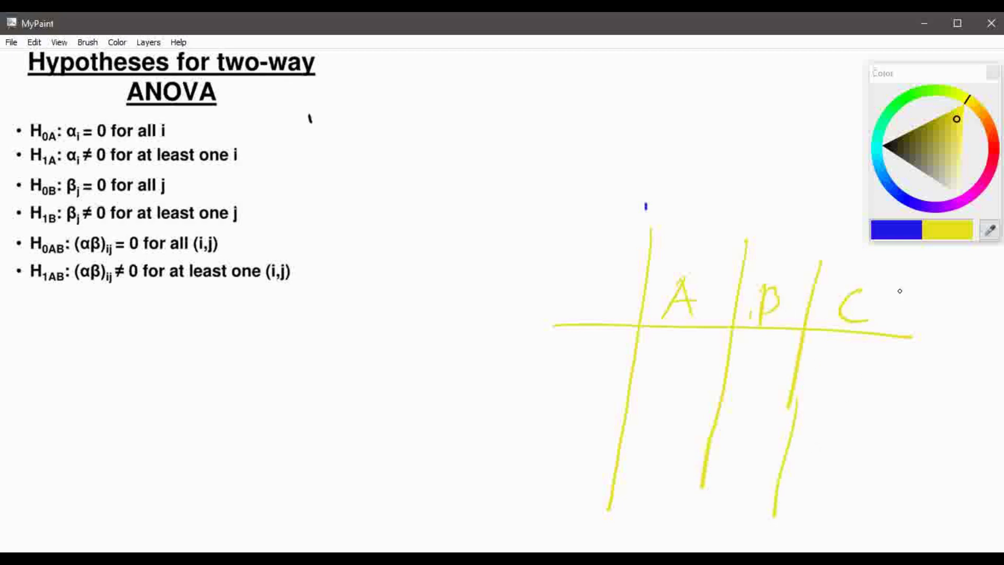
{"action": "mouse_move", "coordinate": [905, 283]}
{"action": "left_mouse_down"}
{"action": "mouse_move", "coordinate": [828, 528]}
{"action": "mouse_move", "coordinate": [921, 330]}
{"action": "left_mouse_up"}
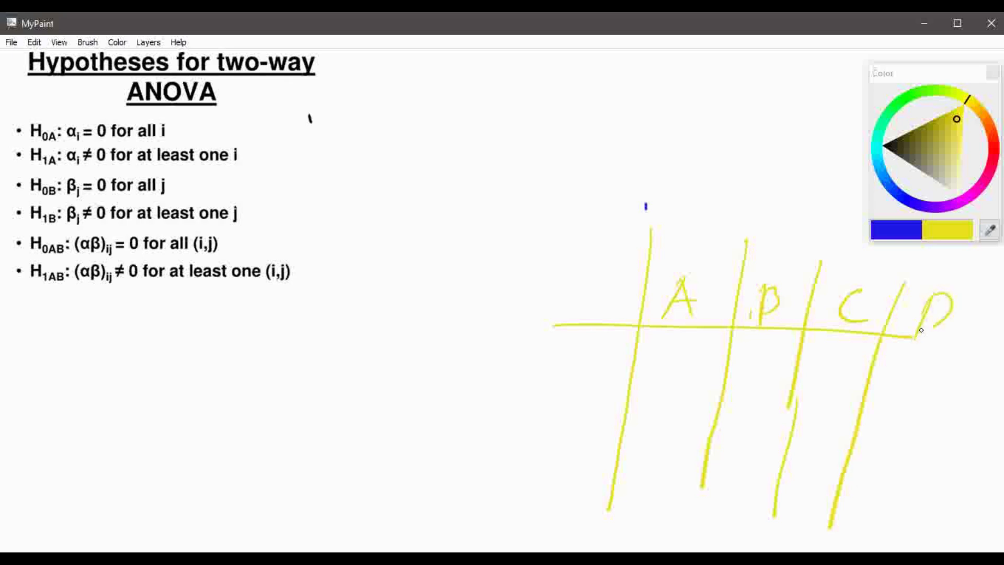
Draw the row dividers of the yellow table, label its rows R, D and L, and lengthen the divider between columns A and B
{"action": "left_click_drag", "start_coordinate": [564, 412], "coordinate": [971, 444]}
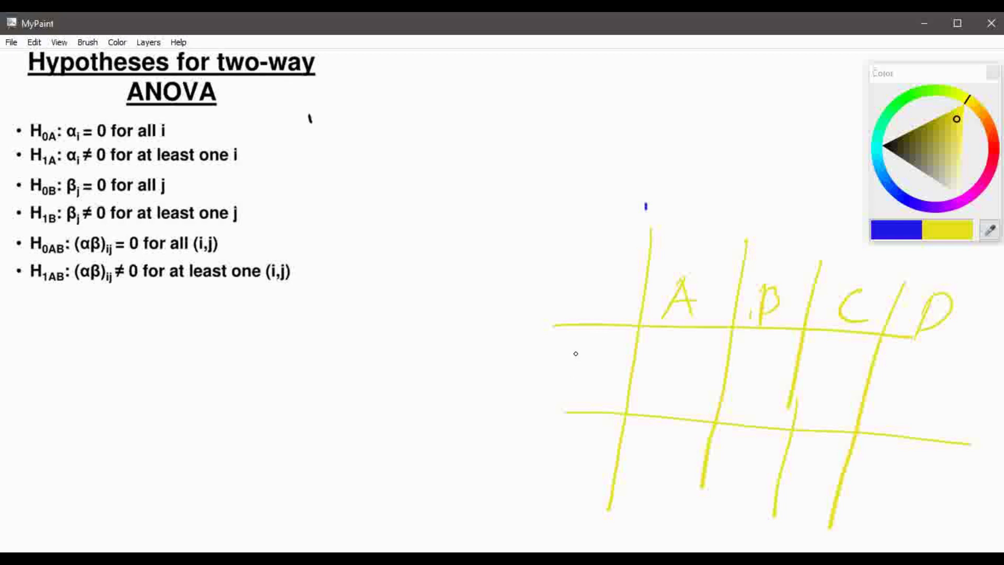
{"action": "mouse_move", "coordinate": [573, 356]}
{"action": "left_mouse_down"}
{"action": "mouse_move", "coordinate": [578, 378]}
{"action": "mouse_move", "coordinate": [606, 389]}
{"action": "left_mouse_up"}
{"action": "mouse_move", "coordinate": [571, 423]}
{"action": "left_mouse_down"}
{"action": "mouse_move", "coordinate": [587, 430]}
{"action": "mouse_move", "coordinate": [587, 454]}
{"action": "left_mouse_up"}
{"action": "mouse_move", "coordinate": [553, 464]}
{"action": "left_mouse_down"}
{"action": "mouse_move", "coordinate": [720, 471]}
{"action": "mouse_move", "coordinate": [895, 498]}
{"action": "left_mouse_up"}
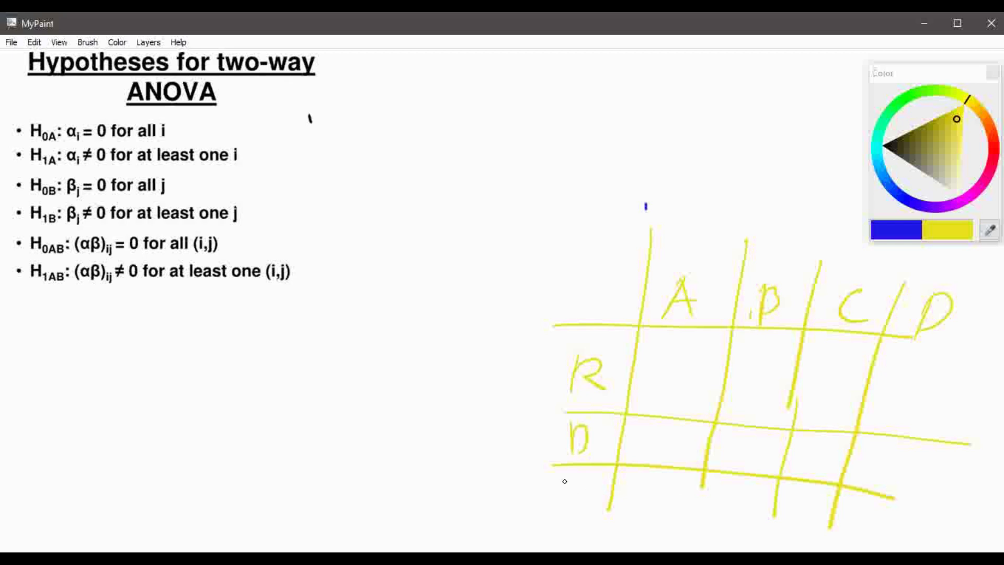
{"action": "left_click_drag", "start_coordinate": [570, 474], "coordinate": [600, 499]}
{"action": "left_click_drag", "start_coordinate": [701, 477], "coordinate": [702, 529]}
Circle the headings A to D in red and write = between A and B and between B and C, and ≠ between C and D
{"action": "left_click", "coordinate": [995, 161]}
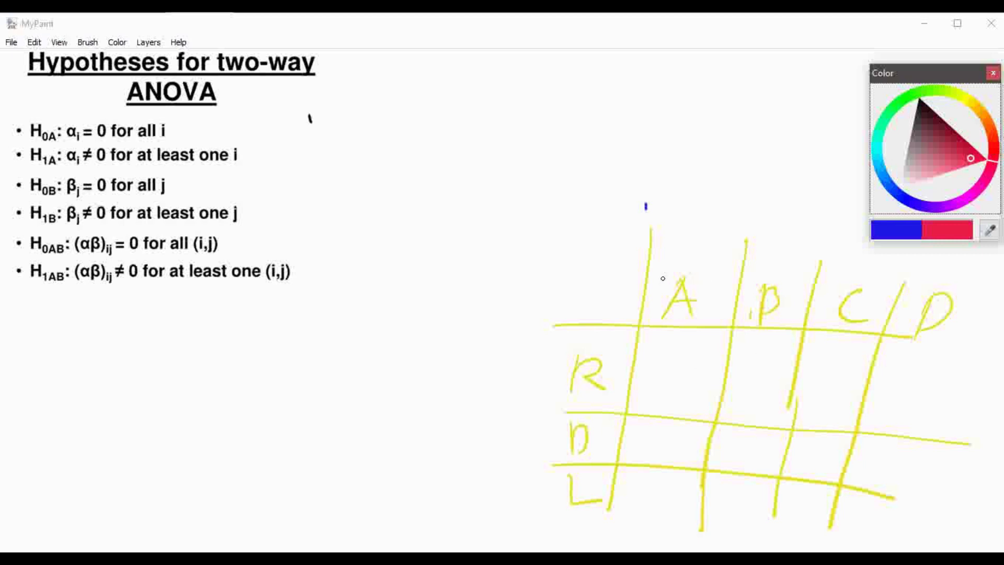
{"action": "mouse_move", "coordinate": [715, 256]}
{"action": "left_mouse_down"}
{"action": "mouse_move", "coordinate": [622, 274]}
{"action": "mouse_move", "coordinate": [768, 345]}
{"action": "mouse_move", "coordinate": [947, 339]}
{"action": "mouse_move", "coordinate": [896, 279]}
{"action": "mouse_move", "coordinate": [740, 256]}
{"action": "left_mouse_up"}
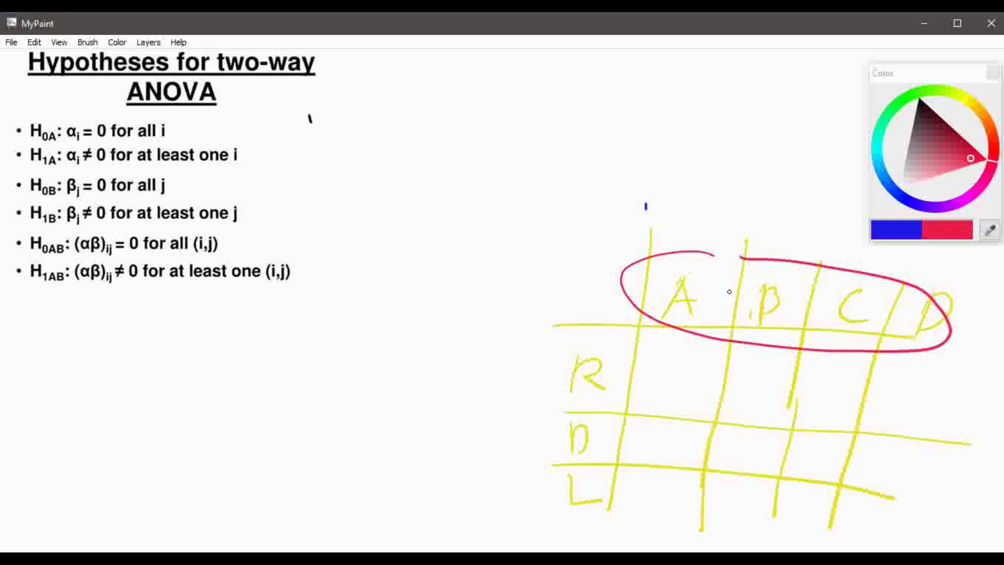
{"action": "left_click_drag", "start_coordinate": [711, 295], "coordinate": [832, 312]}
{"action": "left_click_drag", "start_coordinate": [799, 317], "coordinate": [907, 325]}
{"action": "left_click_drag", "start_coordinate": [911, 305], "coordinate": [878, 338]}
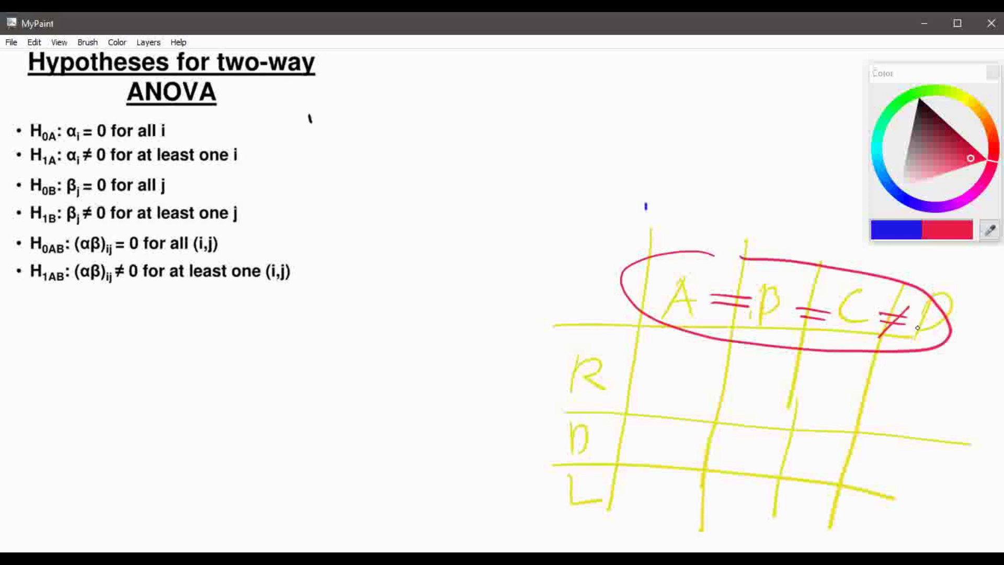
Turn the two remaining equals signs between the headings into ≠, and write the alternative signs =, ≠, = above them
{"action": "left_click_drag", "start_coordinate": [820, 296], "coordinate": [802, 336]}
{"action": "left_click_drag", "start_coordinate": [735, 287], "coordinate": [717, 326]}
{"action": "left_click_drag", "start_coordinate": [727, 233], "coordinate": [764, 236]}
{"action": "left_click_drag", "start_coordinate": [722, 221], "coordinate": [842, 250]}
{"action": "mouse_move", "coordinate": [834, 238]}
{"action": "left_mouse_down"}
{"action": "mouse_move", "coordinate": [818, 265]}
{"action": "mouse_move", "coordinate": [913, 270]}
{"action": "left_mouse_up"}
{"action": "left_click_drag", "start_coordinate": [882, 274], "coordinate": [914, 275]}
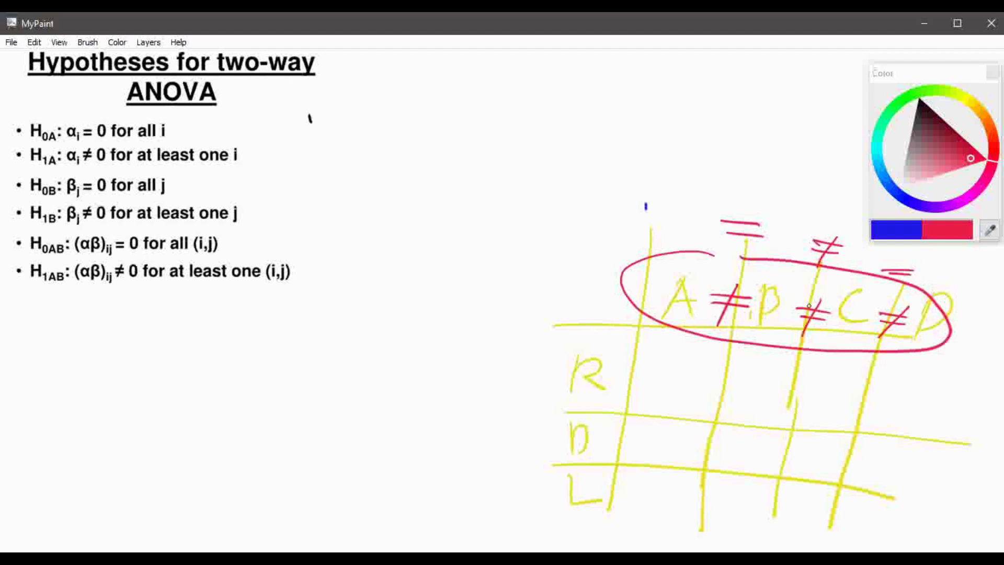
Underline "at least one i" in hypothesis H1A, and write ≠ signs between row labels R, D and L with an extra = beside D
{"action": "left_click_drag", "start_coordinate": [149, 171], "coordinate": [250, 162]}
{"action": "left_click_drag", "start_coordinate": [569, 404], "coordinate": [606, 395]}
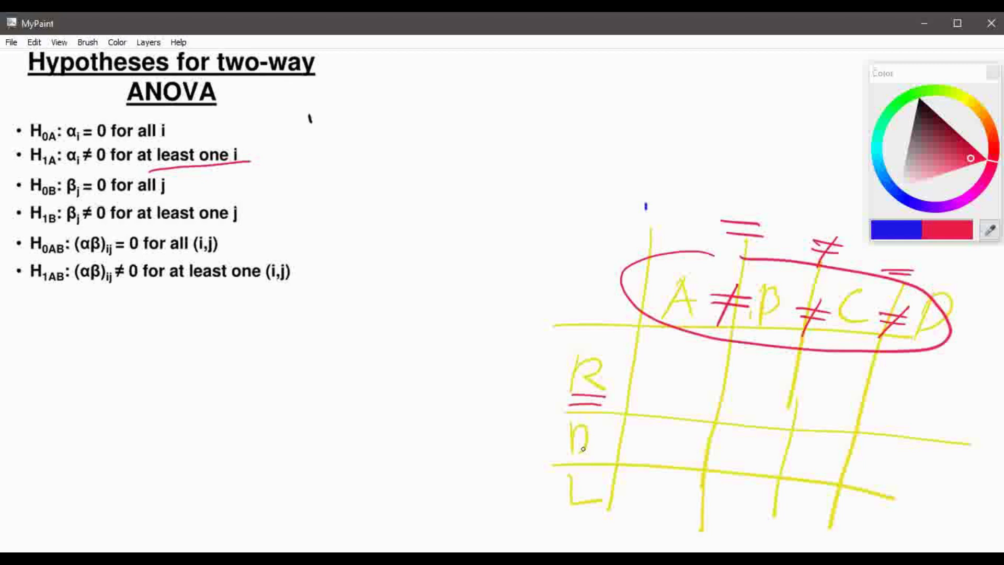
{"action": "mouse_move", "coordinate": [564, 461]}
{"action": "left_mouse_down"}
{"action": "mouse_move", "coordinate": [598, 461]}
{"action": "mouse_move", "coordinate": [572, 476]}
{"action": "left_mouse_up"}
{"action": "left_click_drag", "start_coordinate": [596, 387], "coordinate": [580, 415]}
{"action": "left_click_drag", "start_coordinate": [600, 453], "coordinate": [614, 460]}
Write the value 7 in all four cells of row R
{"action": "mouse_move", "coordinate": [667, 367]}
{"action": "left_mouse_down"}
{"action": "mouse_move", "coordinate": [676, 364]}
{"action": "mouse_move", "coordinate": [659, 401]}
{"action": "left_mouse_up"}
{"action": "left_click_drag", "start_coordinate": [749, 385], "coordinate": [749, 417]}
{"action": "mouse_move", "coordinate": [824, 393]}
{"action": "left_mouse_down"}
{"action": "mouse_move", "coordinate": [843, 391]}
{"action": "mouse_move", "coordinate": [835, 425]}
{"action": "left_mouse_up"}
{"action": "mouse_move", "coordinate": [881, 403]}
{"action": "left_mouse_down"}
{"action": "mouse_move", "coordinate": [911, 396]}
{"action": "mouse_move", "coordinate": [892, 436]}
{"action": "left_mouse_up"}
{"action": "left_click_drag", "start_coordinate": [895, 428], "coordinate": [918, 422]}
Fill row D with 7, 8, 7 and 7 under headings A to D
{"action": "left_click_drag", "start_coordinate": [764, 432], "coordinate": [753, 435]}
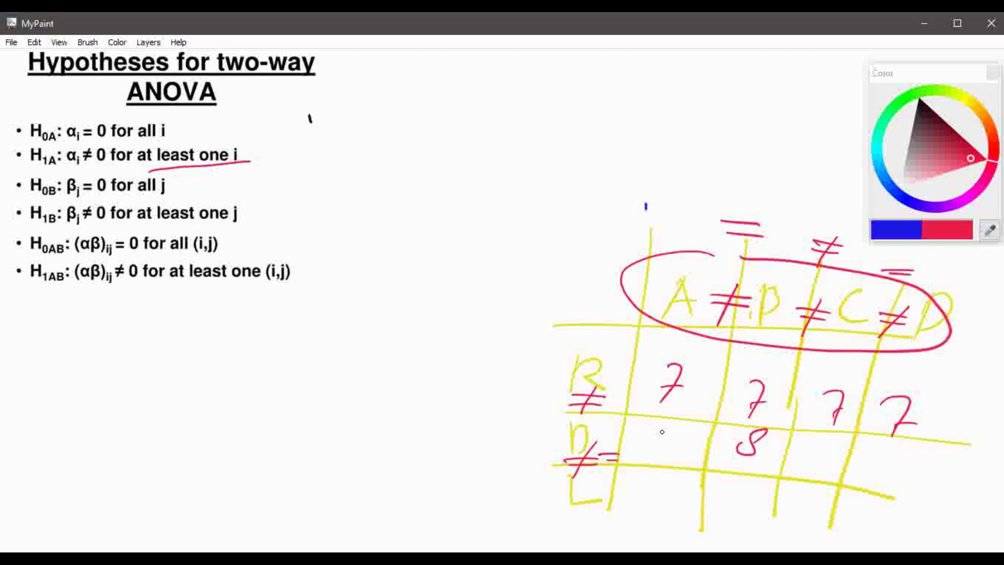
{"action": "left_click_drag", "start_coordinate": [656, 435], "coordinate": [683, 433]}
{"action": "left_click_drag", "start_coordinate": [682, 433], "coordinate": [659, 456]}
{"action": "left_click_drag", "start_coordinate": [779, 454], "coordinate": [798, 454]}
{"action": "mouse_move", "coordinate": [799, 454]}
{"action": "left_mouse_down"}
{"action": "mouse_move", "coordinate": [792, 477]}
{"action": "mouse_move", "coordinate": [813, 461]}
{"action": "left_mouse_up"}
{"action": "mouse_move", "coordinate": [868, 465]}
{"action": "left_mouse_down"}
{"action": "mouse_move", "coordinate": [882, 487]}
{"action": "mouse_move", "coordinate": [898, 476]}
{"action": "left_mouse_up"}
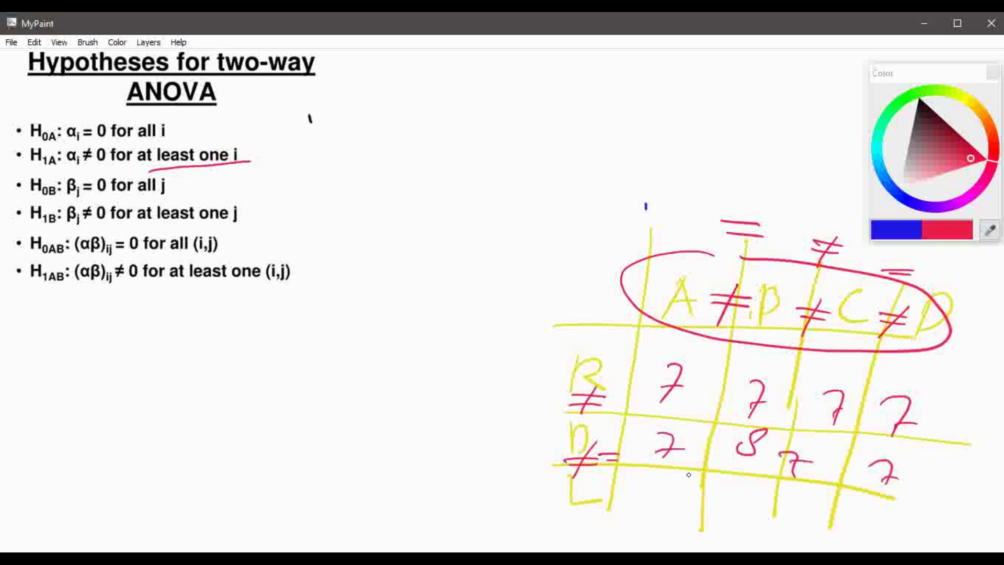
Write the value 7 in all four cells of row L
{"action": "mouse_move", "coordinate": [663, 475]}
{"action": "left_mouse_down"}
{"action": "mouse_move", "coordinate": [670, 500]}
{"action": "mouse_move", "coordinate": [678, 484]}
{"action": "left_mouse_up"}
{"action": "left_click_drag", "start_coordinate": [738, 496], "coordinate": [750, 519]}
{"action": "mouse_move", "coordinate": [797, 511]}
{"action": "left_mouse_down"}
{"action": "mouse_move", "coordinate": [820, 516]}
{"action": "mouse_move", "coordinate": [816, 523]}
{"action": "left_mouse_up"}
{"action": "left_click_drag", "start_coordinate": [807, 522], "coordinate": [829, 519]}
{"action": "mouse_move", "coordinate": [869, 520]}
{"action": "left_mouse_down"}
{"action": "mouse_move", "coordinate": [884, 519]}
{"action": "mouse_move", "coordinate": [878, 543]}
{"action": "left_mouse_up"}
{"action": "left_click_drag", "start_coordinate": [870, 536], "coordinate": [891, 530]}
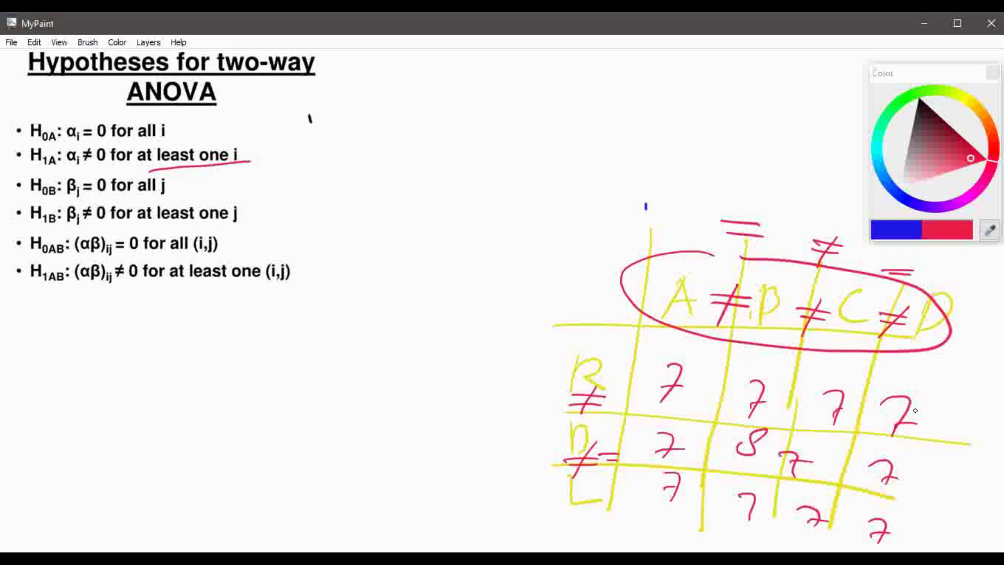
Write over the existing values to make row R column D 8, row R column A 9, and row L column A 6
{"action": "mouse_move", "coordinate": [907, 397]}
{"action": "left_mouse_down"}
{"action": "mouse_move", "coordinate": [883, 414]}
{"action": "mouse_move", "coordinate": [917, 391]}
{"action": "left_mouse_up"}
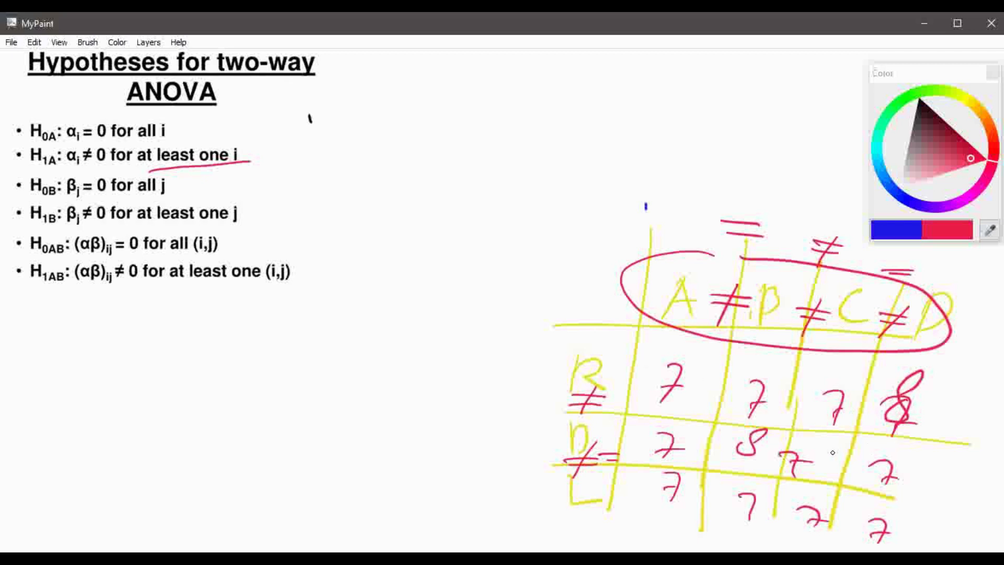
{"action": "mouse_move", "coordinate": [692, 348]}
{"action": "left_mouse_down"}
{"action": "mouse_move", "coordinate": [673, 401]}
{"action": "mouse_move", "coordinate": [658, 405]}
{"action": "left_mouse_up"}
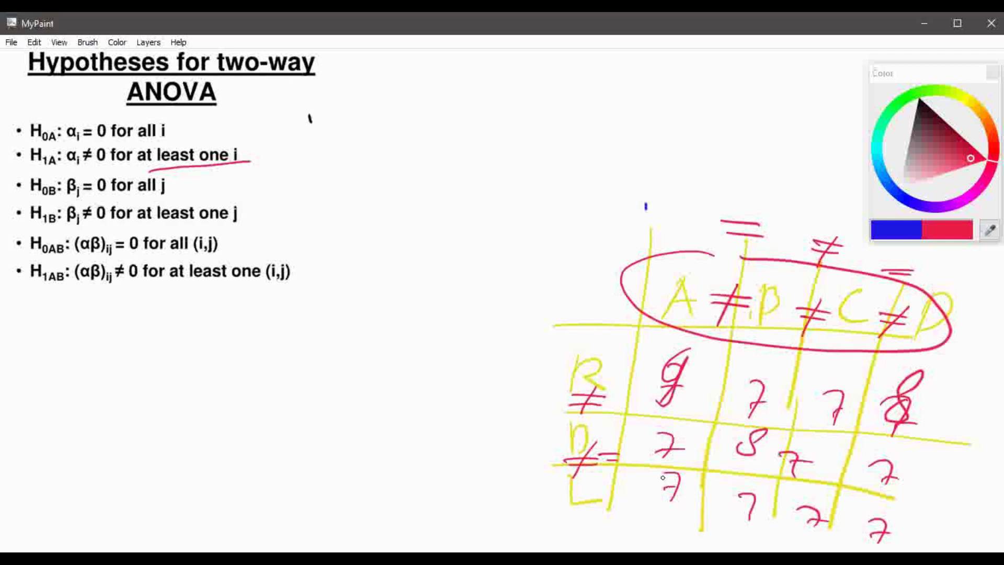
{"action": "mouse_move", "coordinate": [669, 454]}
{"action": "left_mouse_down"}
{"action": "mouse_move", "coordinate": [648, 503]}
{"action": "mouse_move", "coordinate": [670, 489]}
{"action": "left_mouse_up"}
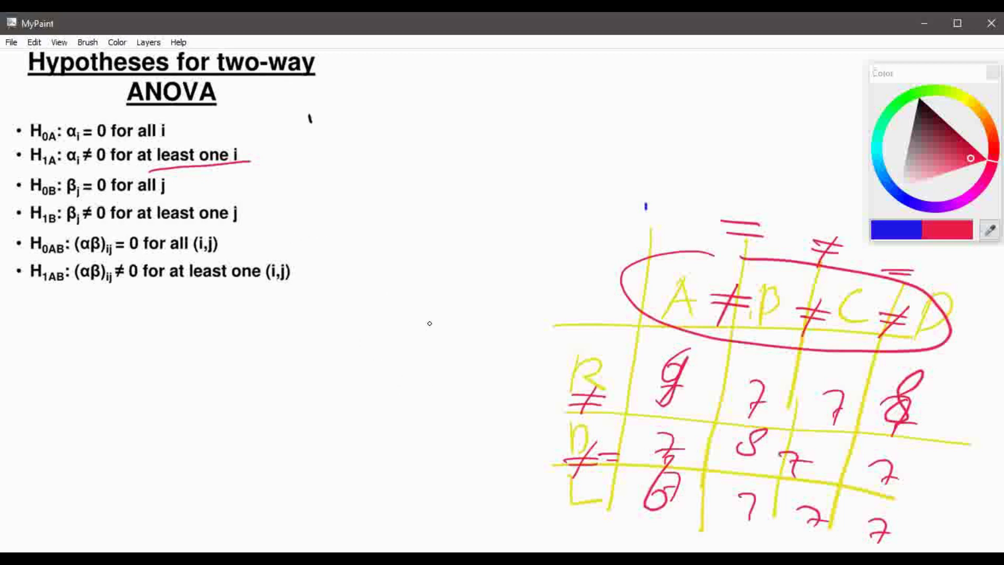
Draw an arrow below the hypotheses leading to the handwritten word "posthoc"
{"action": "mouse_move", "coordinate": [258, 338]}
{"action": "left_mouse_down"}
{"action": "mouse_move", "coordinate": [316, 385]}
{"action": "mouse_move", "coordinate": [336, 417]}
{"action": "mouse_move", "coordinate": [353, 396]}
{"action": "left_mouse_up"}
{"action": "mouse_move", "coordinate": [366, 386]}
{"action": "left_mouse_down"}
{"action": "mouse_move", "coordinate": [361, 399]}
{"action": "mouse_move", "coordinate": [399, 400]}
{"action": "left_mouse_up"}
{"action": "left_click_drag", "start_coordinate": [389, 388], "coordinate": [434, 405]}
{"action": "left_click", "coordinate": [413, 396]}
{"action": "mouse_move", "coordinate": [455, 396]}
{"action": "left_mouse_down"}
{"action": "mouse_move", "coordinate": [446, 402]}
{"action": "mouse_move", "coordinate": [474, 396]}
{"action": "mouse_move", "coordinate": [460, 405]}
{"action": "left_mouse_up"}
{"action": "left_click", "coordinate": [482, 396]}
{"action": "left_click", "coordinate": [481, 407]}
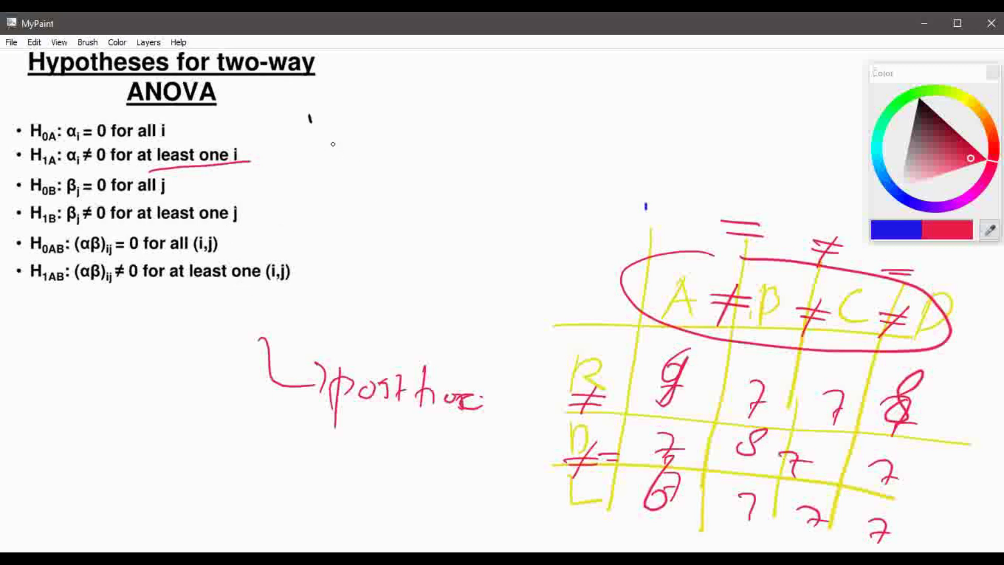
Write "Yes" and "no" beside the hypotheses, with an arrow from "Yes" to "sig"
{"action": "mouse_move", "coordinate": [332, 140]}
{"action": "left_mouse_down"}
{"action": "mouse_move", "coordinate": [322, 180]}
{"action": "mouse_move", "coordinate": [389, 173]}
{"action": "mouse_move", "coordinate": [401, 156]}
{"action": "left_mouse_up"}
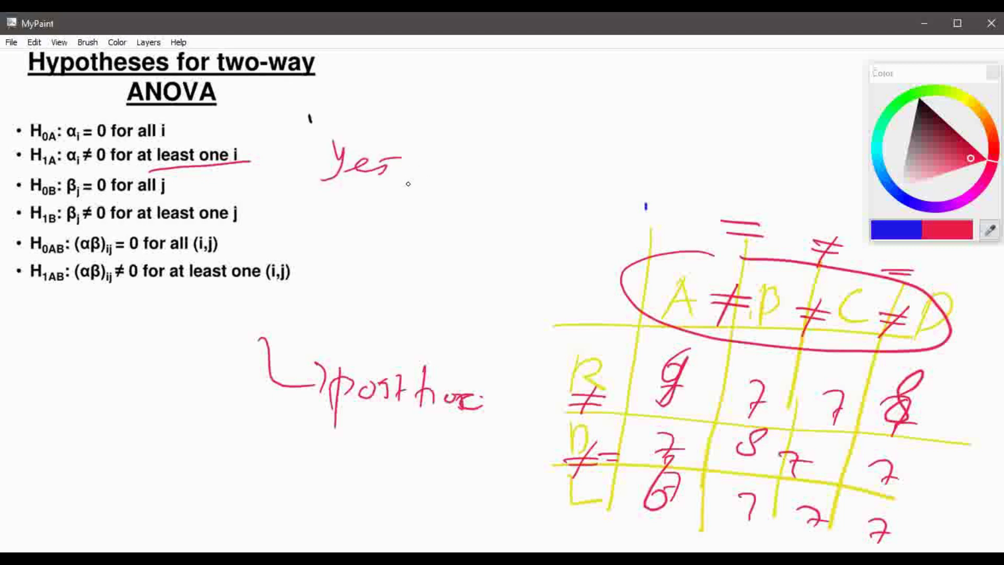
{"action": "left_click_drag", "start_coordinate": [332, 217], "coordinate": [356, 230]}
{"action": "left_click_drag", "start_coordinate": [366, 221], "coordinate": [382, 219]}
{"action": "mouse_move", "coordinate": [413, 169]}
{"action": "left_mouse_down"}
{"action": "mouse_move", "coordinate": [454, 168]}
{"action": "mouse_move", "coordinate": [449, 175]}
{"action": "left_mouse_up"}
{"action": "mouse_move", "coordinate": [477, 168]}
{"action": "left_mouse_down"}
{"action": "mouse_move", "coordinate": [470, 177]}
{"action": "mouse_move", "coordinate": [493, 176]}
{"action": "left_mouse_up"}
{"action": "mouse_move", "coordinate": [497, 170]}
{"action": "left_mouse_down"}
{"action": "mouse_move", "coordinate": [505, 187]}
{"action": "mouse_move", "coordinate": [486, 200]}
{"action": "left_mouse_up"}
{"action": "left_click", "coordinate": [495, 157]}
Draw an arrow beside "no" and handwrite the contrasting significance note after it
{"action": "left_click_drag", "start_coordinate": [407, 237], "coordinate": [434, 234]}
{"action": "mouse_move", "coordinate": [427, 231]}
{"action": "left_mouse_down"}
{"action": "mouse_move", "coordinate": [450, 264]}
{"action": "mouse_move", "coordinate": [473, 250]}
{"action": "left_mouse_up"}
{"action": "mouse_move", "coordinate": [463, 256]}
{"action": "left_mouse_down"}
{"action": "mouse_move", "coordinate": [480, 230]}
{"action": "mouse_move", "coordinate": [477, 259]}
{"action": "left_mouse_up"}
{"action": "mouse_move", "coordinate": [491, 232]}
{"action": "left_mouse_down"}
{"action": "mouse_move", "coordinate": [496, 257]}
{"action": "mouse_move", "coordinate": [534, 256]}
{"action": "mouse_move", "coordinate": [532, 282]}
{"action": "mouse_move", "coordinate": [571, 261]}
{"action": "left_mouse_up"}
{"action": "left_click", "coordinate": [573, 250]}
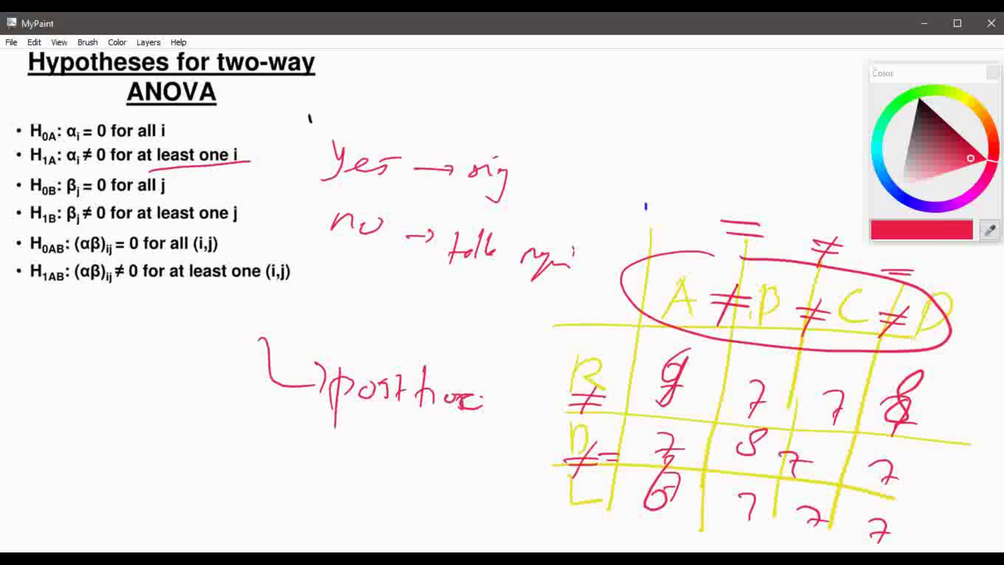
Switch to the "Latihan two way annova" workbook in Excel
{"action": "key", "text": "alt+Tab"}
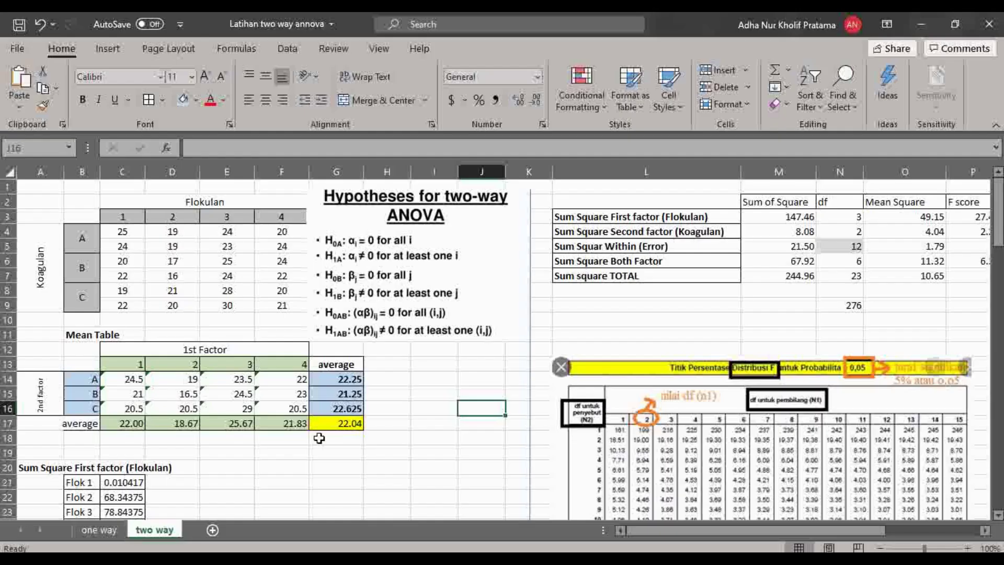
Switch to MyPaint and start a new blank canvas, discarding the previous handwritten notes
{"action": "left_click", "coordinate": [471, 380]}
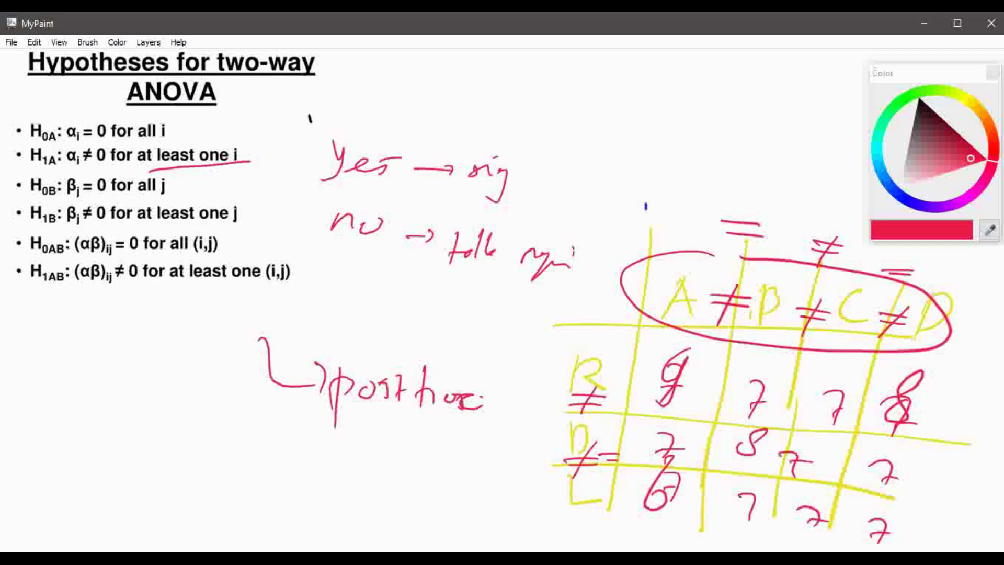
{"action": "key", "text": "ctrl+n"}
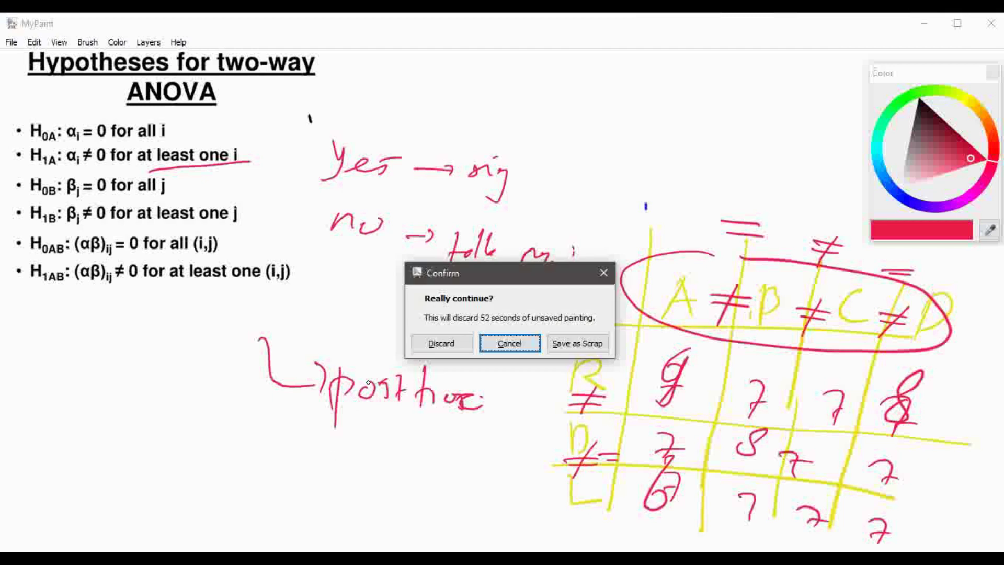
{"action": "left_click", "coordinate": [441, 344]}
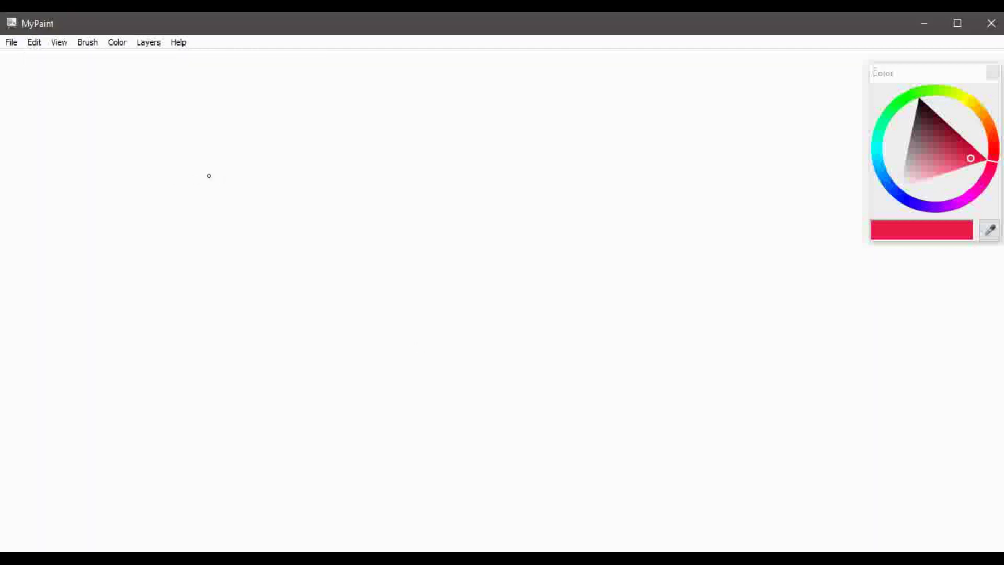
Handwrite the letter "F" in red on the blank canvas with the letter "K" beneath it
{"action": "mouse_move", "coordinate": [149, 115]}
{"action": "left_mouse_down"}
{"action": "mouse_move", "coordinate": [150, 162]}
{"action": "mouse_move", "coordinate": [183, 113]}
{"action": "left_mouse_up"}
{"action": "left_click_drag", "start_coordinate": [146, 138], "coordinate": [177, 135]}
{"action": "left_click_drag", "start_coordinate": [156, 187], "coordinate": [153, 234]}
{"action": "left_click_drag", "start_coordinate": [156, 212], "coordinate": [184, 195]}
{"action": "left_click_drag", "start_coordinate": [155, 211], "coordinate": [194, 223]}
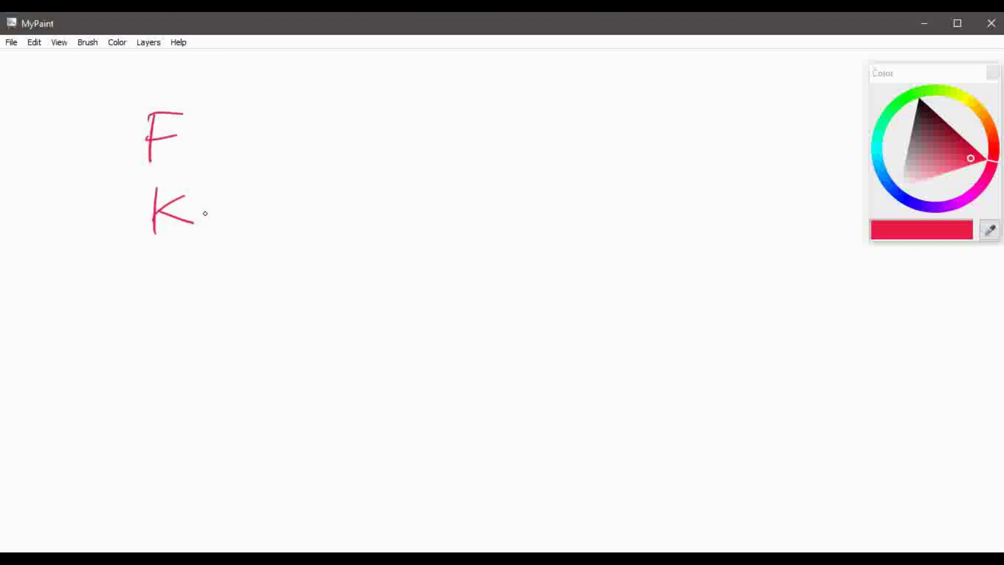
Write "= 4" beside the F and "= 3" beside the K, matching the factor levels in the Excel workbook
{"action": "key", "text": "alt+Tab"}
{"action": "key", "text": "alt+Tab"}
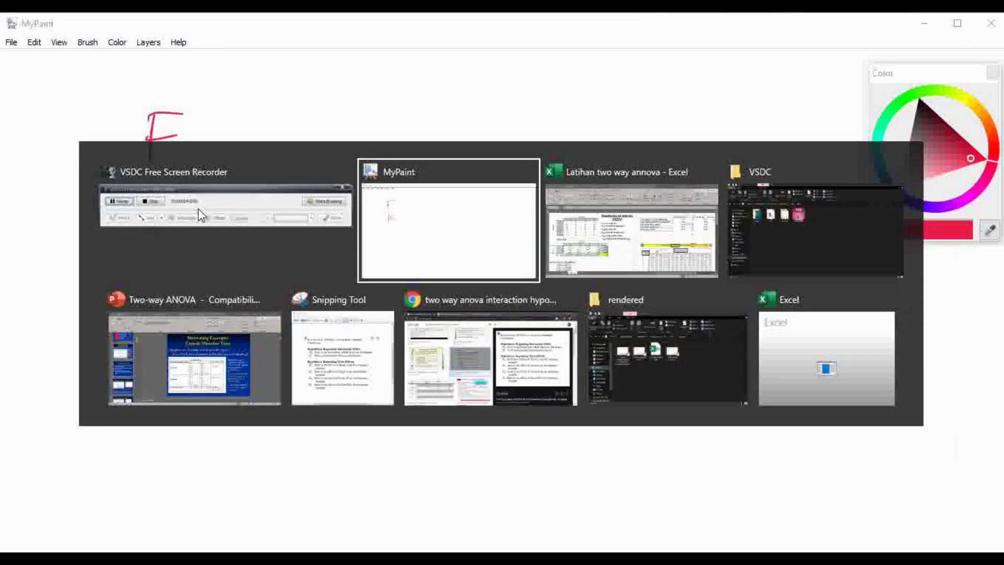
{"action": "key", "text": "alt+Tab"}
{"action": "key", "text": "alt+Tab"}
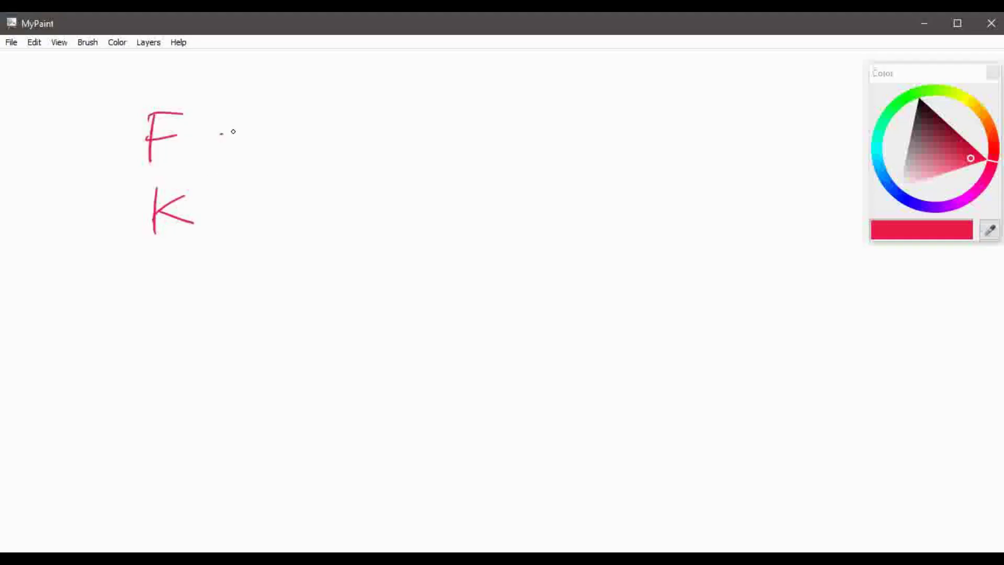
{"action": "left_click_drag", "start_coordinate": [221, 132], "coordinate": [253, 131]}
{"action": "left_click_drag", "start_coordinate": [230, 140], "coordinate": [243, 140]}
{"action": "left_click_drag", "start_coordinate": [302, 114], "coordinate": [304, 132]}
{"action": "left_click_drag", "start_coordinate": [301, 120], "coordinate": [296, 159]}
{"action": "left_click_drag", "start_coordinate": [242, 198], "coordinate": [254, 197]}
{"action": "mouse_move", "coordinate": [240, 208]}
{"action": "left_mouse_down"}
{"action": "mouse_move", "coordinate": [302, 211]}
{"action": "mouse_move", "coordinate": [285, 219]}
{"action": "left_mouse_up"}
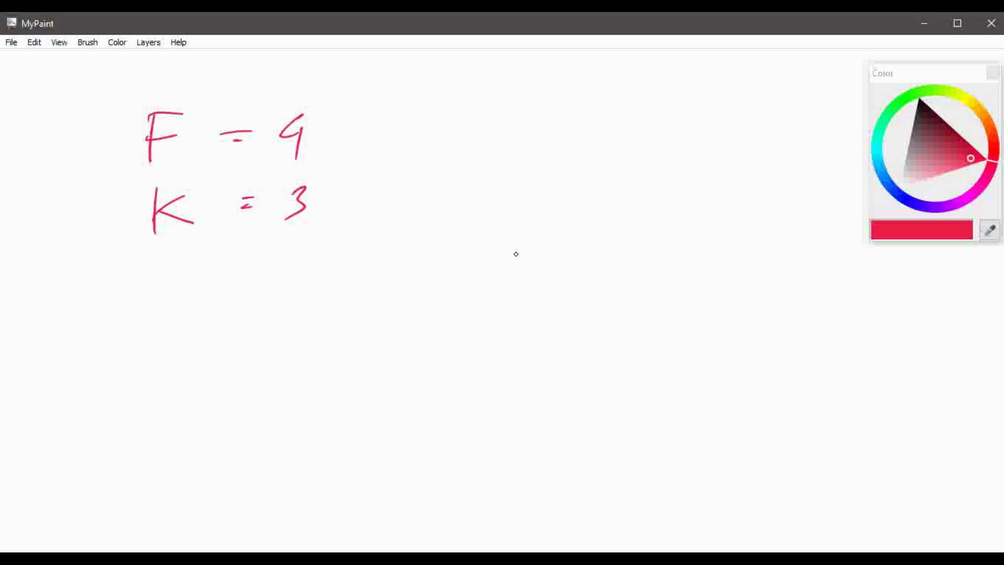
Change the brush colour to blue and draw an arrow from "F = 4" leading to "Ho ="
{"action": "left_click_drag", "start_coordinate": [453, 150], "coordinate": [445, 264]}
{"action": "key", "text": "ctrl+z"}
{"action": "left_click", "coordinate": [894, 196]}
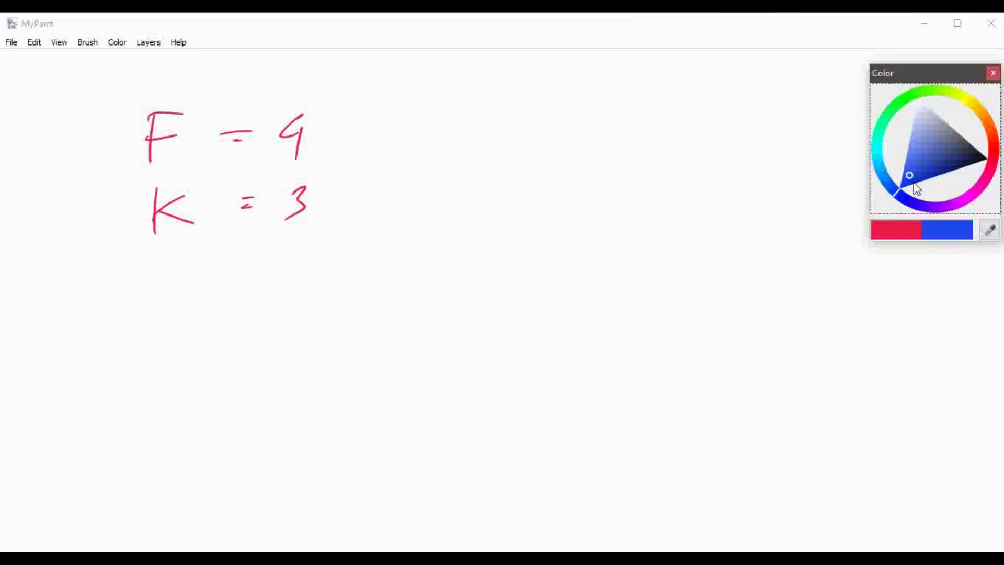
{"action": "left_click", "coordinate": [907, 177]}
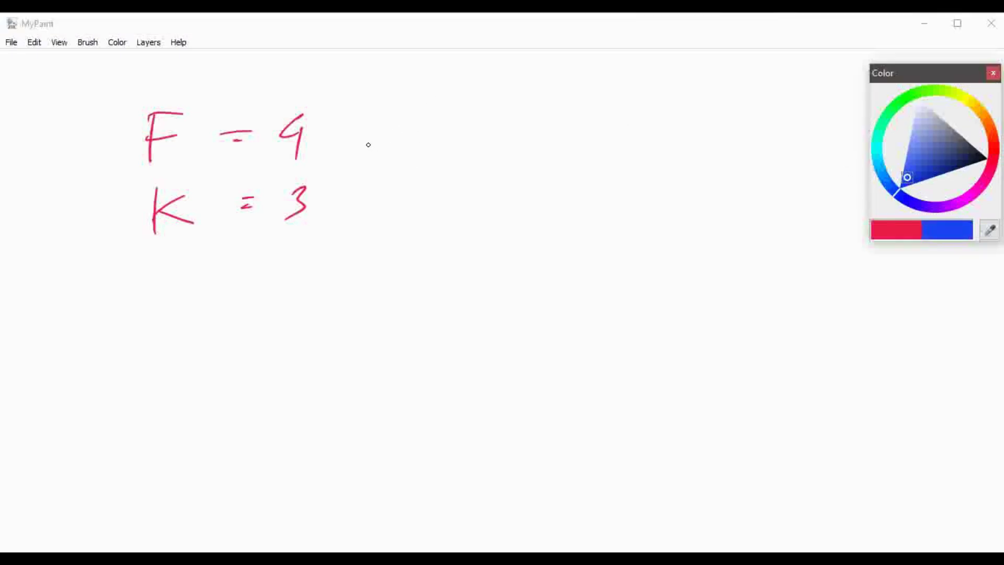
{"action": "mouse_move", "coordinate": [356, 139]}
{"action": "left_mouse_down"}
{"action": "mouse_move", "coordinate": [413, 138]}
{"action": "mouse_move", "coordinate": [439, 154]}
{"action": "mouse_move", "coordinate": [452, 140]}
{"action": "left_mouse_up"}
{"action": "mouse_move", "coordinate": [455, 121]}
{"action": "left_mouse_down"}
{"action": "mouse_move", "coordinate": [450, 154]}
{"action": "mouse_move", "coordinate": [474, 138]}
{"action": "mouse_move", "coordinate": [519, 141]}
{"action": "left_mouse_up"}
{"action": "left_click_drag", "start_coordinate": [505, 146], "coordinate": [517, 146]}
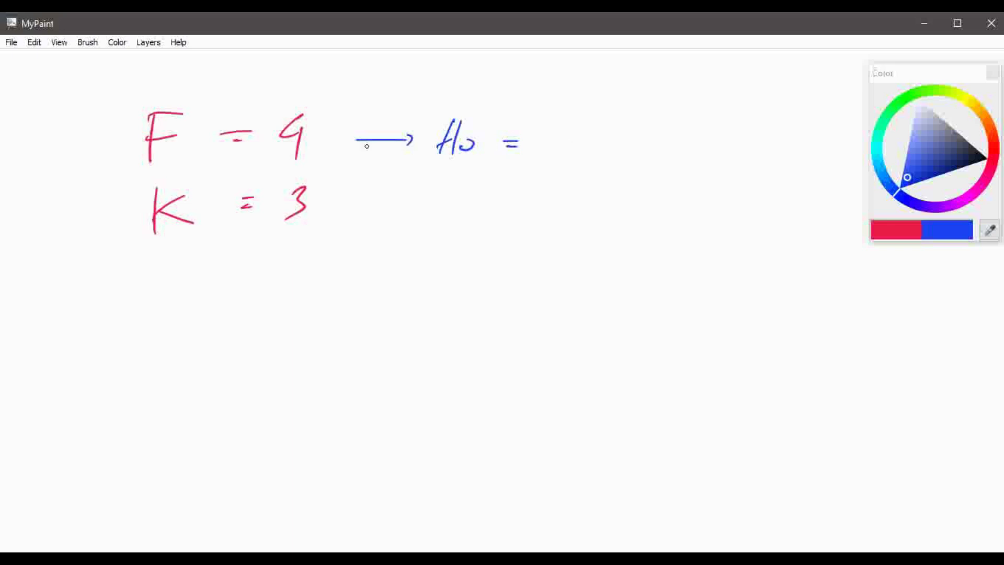
Handwrite the F factor's null hypothesis terms "μ1F1 = μF2 = μF3 = μ" after "Ho ="
{"action": "mouse_move", "coordinate": [564, 116]}
{"action": "left_mouse_down"}
{"action": "mouse_move", "coordinate": [558, 150]}
{"action": "mouse_move", "coordinate": [585, 115]}
{"action": "left_mouse_up"}
{"action": "mouse_move", "coordinate": [558, 129]}
{"action": "left_mouse_down"}
{"action": "mouse_move", "coordinate": [569, 127]}
{"action": "mouse_move", "coordinate": [579, 155]}
{"action": "left_mouse_up"}
{"action": "mouse_move", "coordinate": [516, 115]}
{"action": "left_mouse_down"}
{"action": "mouse_move", "coordinate": [536, 100]}
{"action": "mouse_move", "coordinate": [549, 122]}
{"action": "mouse_move", "coordinate": [625, 130]}
{"action": "left_mouse_up"}
{"action": "mouse_move", "coordinate": [605, 137]}
{"action": "left_mouse_down"}
{"action": "mouse_move", "coordinate": [690, 116]}
{"action": "mouse_move", "coordinate": [687, 155]}
{"action": "mouse_move", "coordinate": [702, 137]}
{"action": "left_mouse_up"}
{"action": "mouse_move", "coordinate": [714, 138]}
{"action": "left_mouse_down"}
{"action": "mouse_move", "coordinate": [724, 148]}
{"action": "mouse_move", "coordinate": [740, 135]}
{"action": "left_mouse_up"}
{"action": "mouse_move", "coordinate": [732, 140]}
{"action": "left_mouse_down"}
{"action": "mouse_move", "coordinate": [762, 125]}
{"action": "mouse_move", "coordinate": [761, 152]}
{"action": "mouse_move", "coordinate": [790, 124]}
{"action": "mouse_move", "coordinate": [784, 158]}
{"action": "mouse_move", "coordinate": [817, 139]}
{"action": "left_mouse_up"}
{"action": "left_click_drag", "start_coordinate": [811, 144], "coordinate": [818, 143]}
{"action": "mouse_move", "coordinate": [819, 151]}
{"action": "left_mouse_down"}
{"action": "mouse_move", "coordinate": [836, 126]}
{"action": "mouse_move", "coordinate": [843, 137]}
{"action": "mouse_move", "coordinate": [834, 152]}
{"action": "left_mouse_up"}
Set the drawing colour back to blue and select the G-pen brush, leaving no test stroke on the canvas
{"action": "key", "text": "x"}
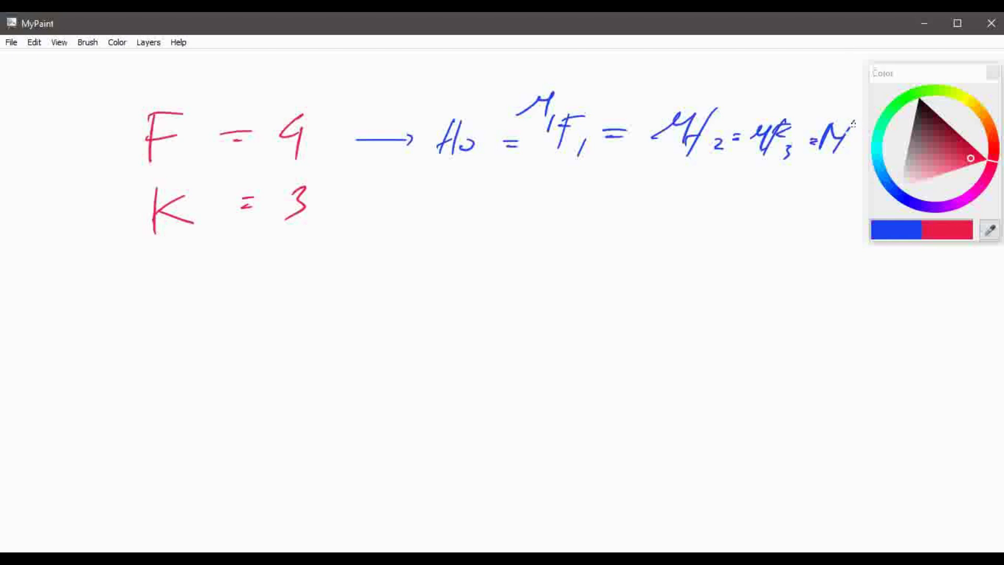
{"action": "left_click", "coordinate": [903, 194]}
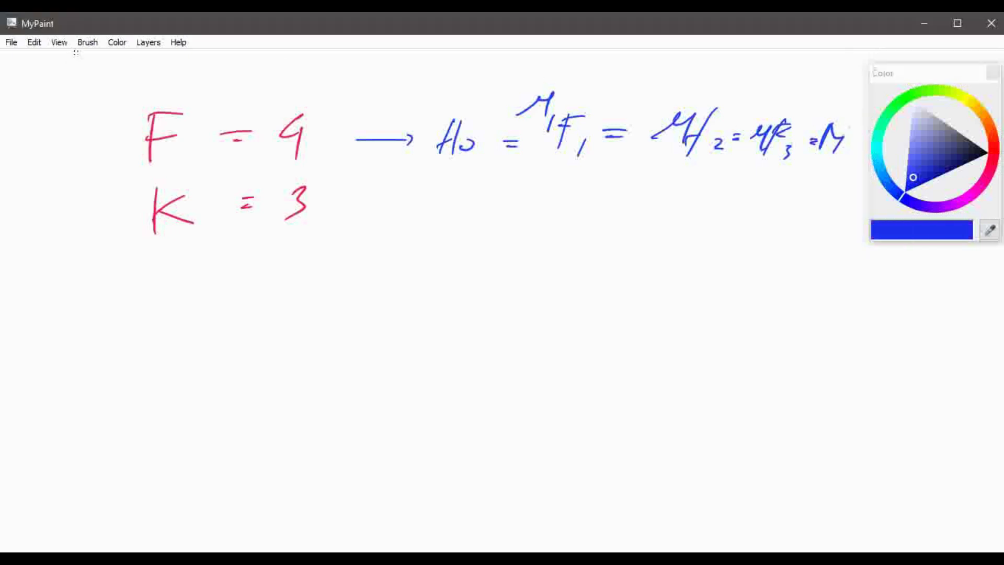
{"action": "left_click", "coordinate": [112, 44]}
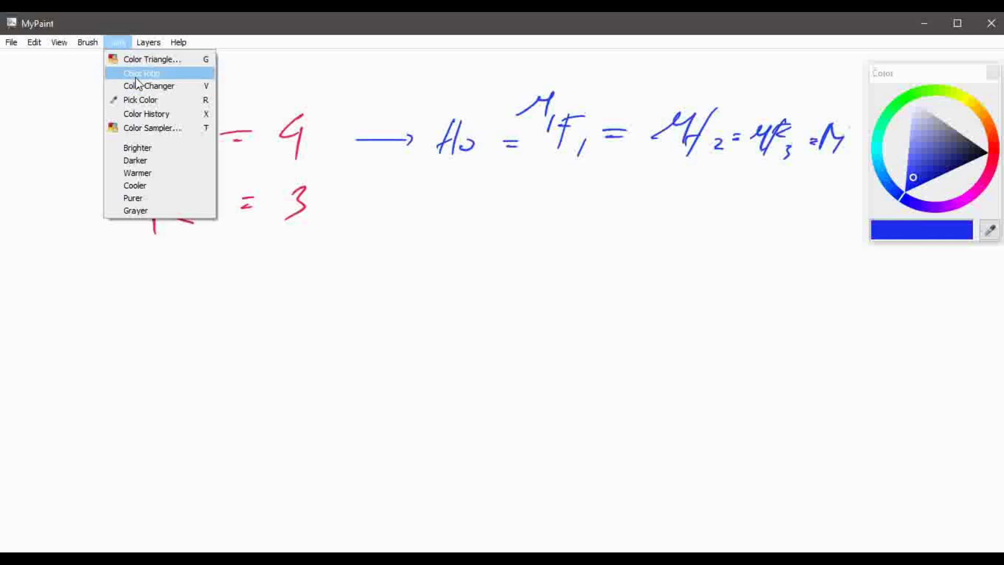
{"action": "left_click", "coordinate": [119, 43]}
{"action": "left_click", "coordinate": [118, 43]}
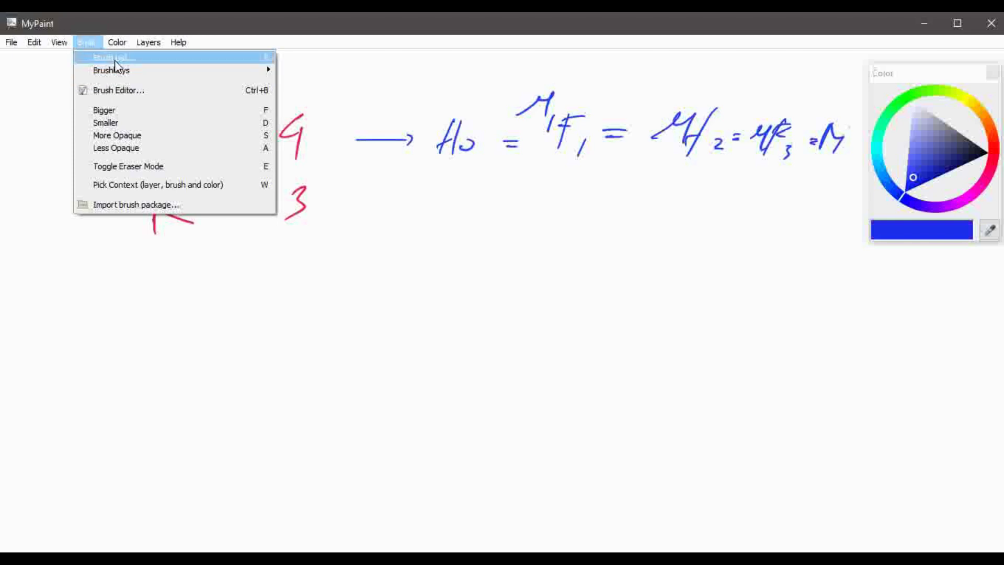
{"action": "left_click", "coordinate": [115, 57]}
{"action": "left_click", "coordinate": [930, 388]}
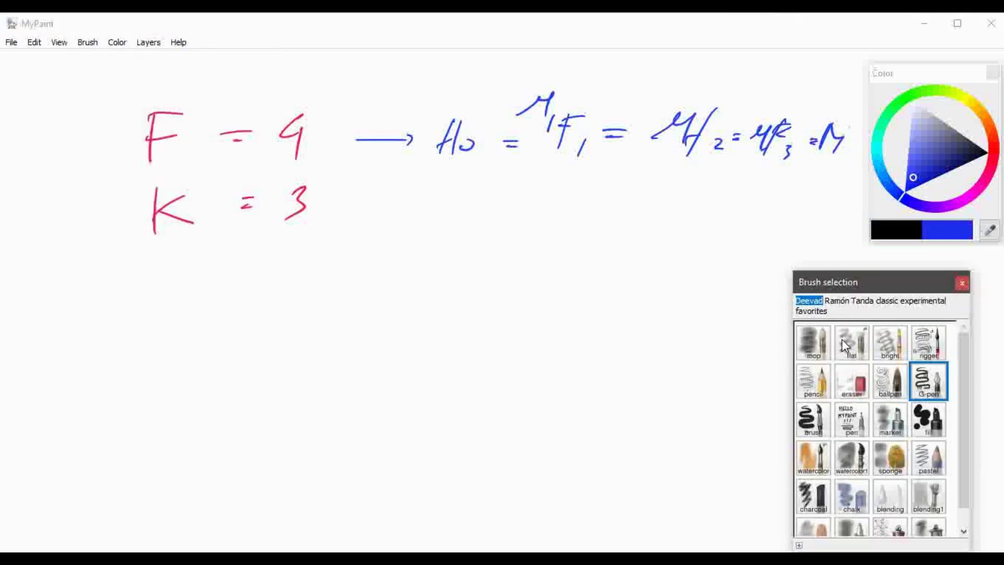
{"action": "left_click_drag", "start_coordinate": [737, 278], "coordinate": [719, 322]}
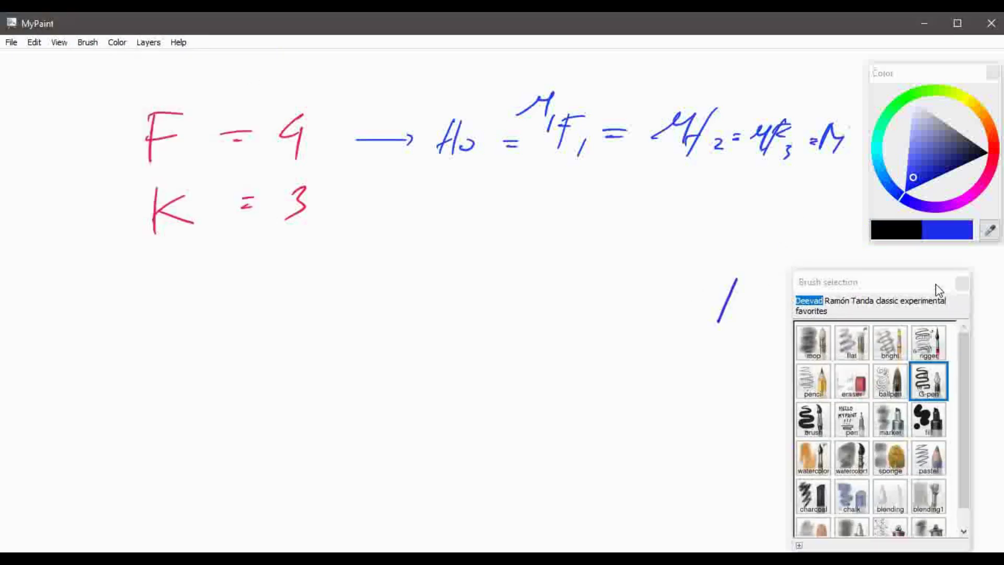
{"action": "left_click", "coordinate": [960, 283]}
{"action": "key", "text": "ctrl+z"}
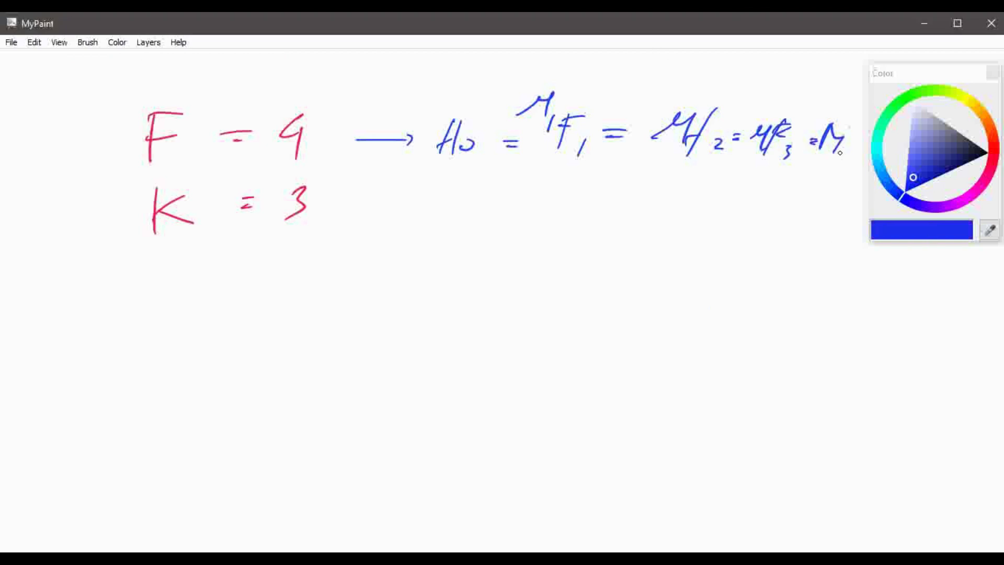
Complete the last term of the F factor's null hypothesis by writing "F4" after the final μ
{"action": "mouse_move", "coordinate": [839, 130]}
{"action": "left_mouse_down"}
{"action": "mouse_move", "coordinate": [831, 159]}
{"action": "mouse_move", "coordinate": [863, 129]}
{"action": "left_mouse_up"}
{"action": "mouse_move", "coordinate": [846, 138]}
{"action": "left_mouse_down"}
{"action": "mouse_move", "coordinate": [855, 137]}
{"action": "mouse_move", "coordinate": [854, 156]}
{"action": "left_mouse_up"}
{"action": "left_click_drag", "start_coordinate": [853, 152], "coordinate": [846, 166]}
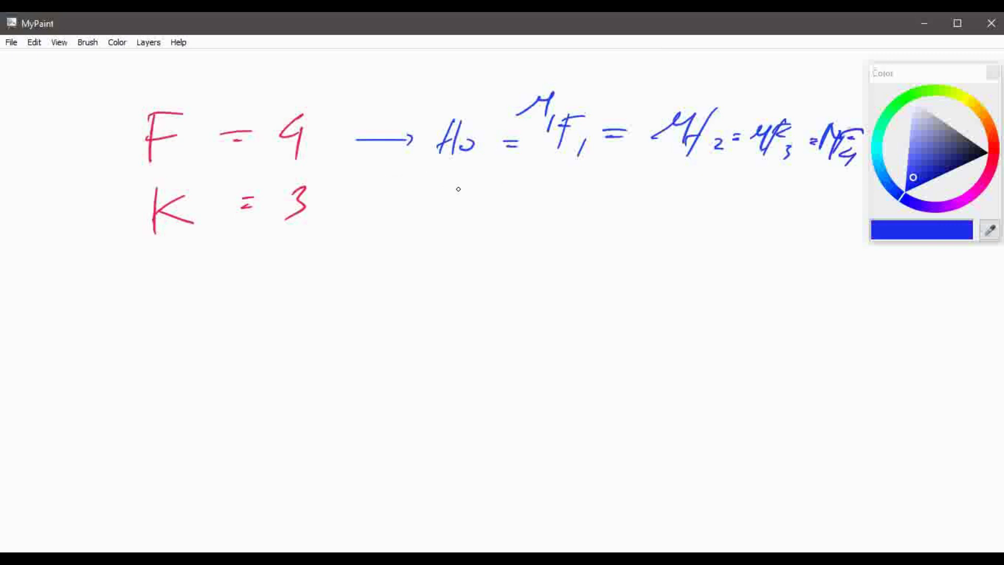
Write the F factor's alternative hypothesis "H1 ⇒ 1 ≠" in blue beneath its null hypothesis
{"action": "left_click_drag", "start_coordinate": [441, 163], "coordinate": [431, 198]}
{"action": "left_click_drag", "start_coordinate": [430, 189], "coordinate": [450, 184]}
{"action": "mouse_move", "coordinate": [457, 168]}
{"action": "left_mouse_down"}
{"action": "mouse_move", "coordinate": [448, 199]}
{"action": "mouse_move", "coordinate": [496, 205]}
{"action": "left_mouse_up"}
{"action": "left_click_drag", "start_coordinate": [449, 162], "coordinate": [441, 199]}
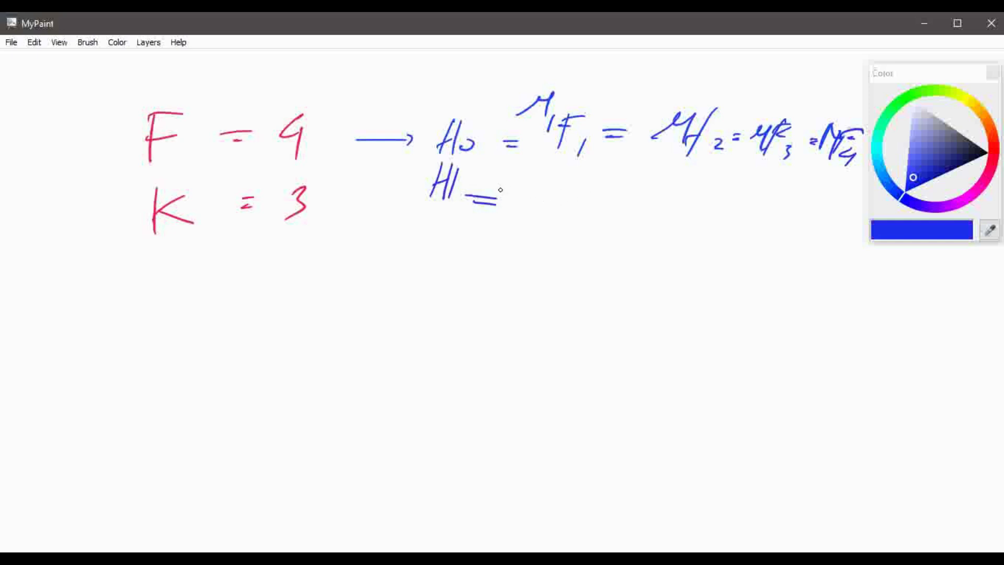
{"action": "left_click_drag", "start_coordinate": [500, 190], "coordinate": [500, 214]}
{"action": "left_click_drag", "start_coordinate": [556, 200], "coordinate": [559, 216]}
{"action": "mouse_move", "coordinate": [548, 217]}
{"action": "left_mouse_down"}
{"action": "mouse_move", "coordinate": [621, 210]}
{"action": "mouse_move", "coordinate": [594, 213]}
{"action": "left_mouse_up"}
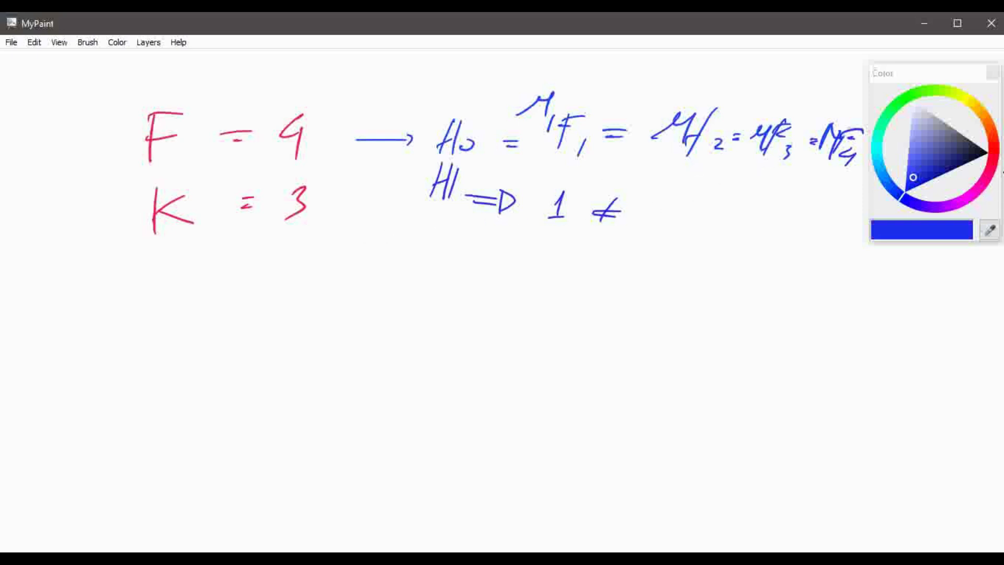
Change the brush colour to pink and draw an arrow from "K = 3" leading to "Ho = μ"
{"action": "left_click", "coordinate": [987, 178]}
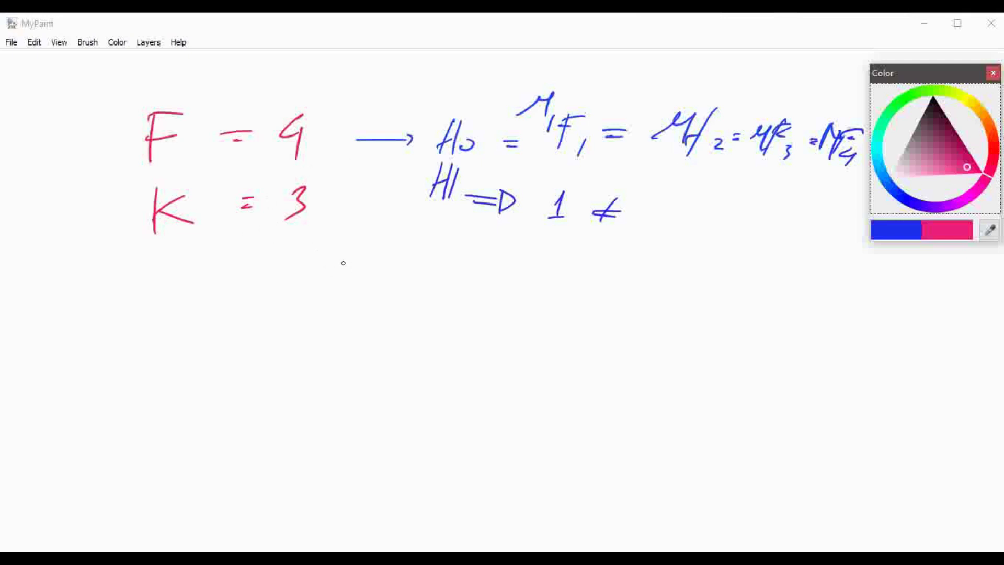
{"action": "mouse_move", "coordinate": [330, 226]}
{"action": "left_mouse_down"}
{"action": "mouse_move", "coordinate": [395, 273]}
{"action": "mouse_move", "coordinate": [389, 280]}
{"action": "left_mouse_up"}
{"action": "mouse_move", "coordinate": [464, 263]}
{"action": "left_mouse_down"}
{"action": "mouse_move", "coordinate": [452, 302]}
{"action": "mouse_move", "coordinate": [556, 295]}
{"action": "left_mouse_up"}
{"action": "left_click_drag", "start_coordinate": [543, 302], "coordinate": [555, 301]}
{"action": "mouse_move", "coordinate": [594, 297]}
{"action": "left_mouse_down"}
{"action": "mouse_move", "coordinate": [634, 303]}
{"action": "mouse_move", "coordinate": [632, 313]}
{"action": "left_mouse_up"}
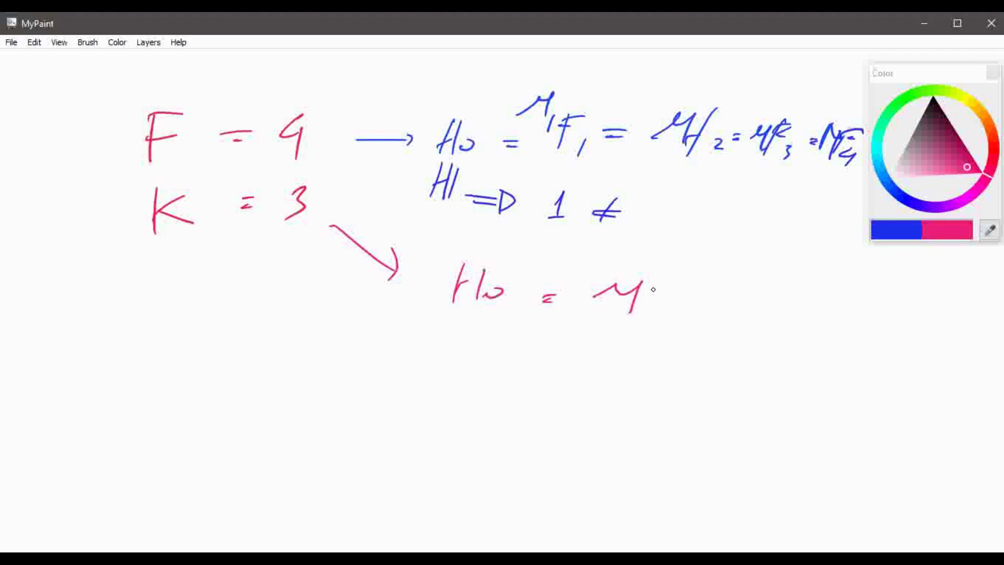
Complete the K factor's null hypothesis by writing "K1 = μK2 = μK3" after the first μ
{"action": "mouse_move", "coordinate": [659, 280]}
{"action": "left_mouse_down"}
{"action": "mouse_move", "coordinate": [645, 316]}
{"action": "mouse_move", "coordinate": [696, 284]}
{"action": "left_mouse_up"}
{"action": "mouse_move", "coordinate": [657, 289]}
{"action": "left_mouse_down"}
{"action": "mouse_move", "coordinate": [693, 314]}
{"action": "mouse_move", "coordinate": [685, 327]}
{"action": "left_mouse_up"}
{"action": "mouse_move", "coordinate": [709, 318]}
{"action": "left_mouse_down"}
{"action": "mouse_move", "coordinate": [769, 320]}
{"action": "mouse_move", "coordinate": [775, 341]}
{"action": "mouse_move", "coordinate": [797, 346]}
{"action": "left_mouse_up"}
{"action": "mouse_move", "coordinate": [800, 336]}
{"action": "left_mouse_down"}
{"action": "mouse_move", "coordinate": [817, 328]}
{"action": "mouse_move", "coordinate": [831, 355]}
{"action": "mouse_move", "coordinate": [868, 353]}
{"action": "left_mouse_up"}
{"action": "mouse_move", "coordinate": [856, 357]}
{"action": "left_mouse_down"}
{"action": "mouse_move", "coordinate": [941, 372]}
{"action": "mouse_move", "coordinate": [928, 392]}
{"action": "left_mouse_up"}
{"action": "left_click_drag", "start_coordinate": [963, 383], "coordinate": [953, 399]}
{"action": "left_click_drag", "start_coordinate": [968, 386], "coordinate": [965, 402]}
{"action": "mouse_move", "coordinate": [971, 400]}
{"action": "left_mouse_down"}
{"action": "mouse_move", "coordinate": [988, 401]}
{"action": "mouse_move", "coordinate": [967, 416]}
{"action": "left_mouse_up"}
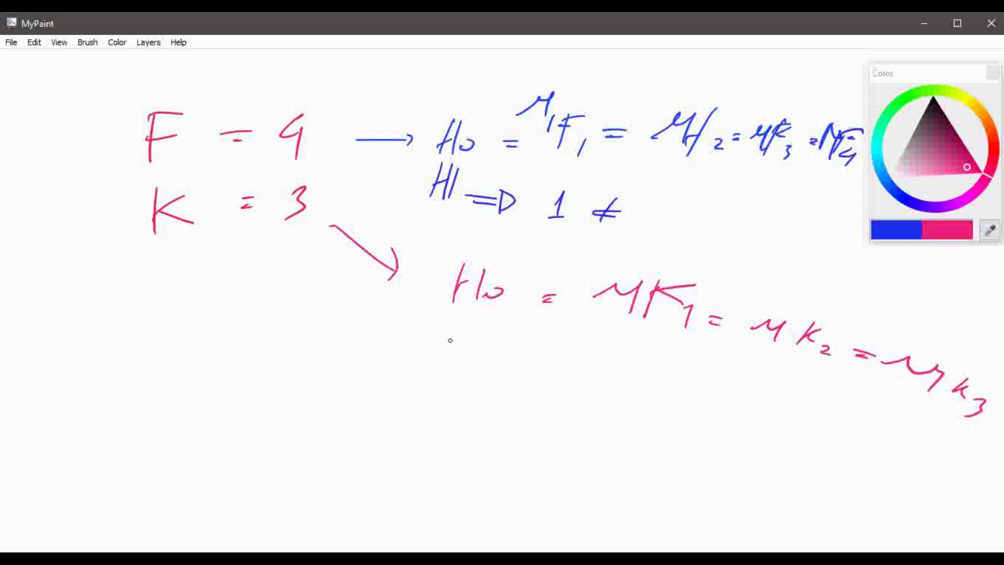
Write the K factor's alternative hypothesis "H1 → 1 ≠" in pink beneath its null hypothesis
{"action": "left_click_drag", "start_coordinate": [458, 334], "coordinate": [444, 369]}
{"action": "mouse_move", "coordinate": [448, 353]}
{"action": "left_mouse_down"}
{"action": "mouse_move", "coordinate": [477, 347]}
{"action": "mouse_move", "coordinate": [464, 374]}
{"action": "left_mouse_up"}
{"action": "mouse_move", "coordinate": [483, 369]}
{"action": "left_mouse_down"}
{"action": "mouse_move", "coordinate": [487, 380]}
{"action": "mouse_move", "coordinate": [594, 399]}
{"action": "left_mouse_up"}
{"action": "mouse_move", "coordinate": [583, 400]}
{"action": "left_mouse_down"}
{"action": "mouse_move", "coordinate": [668, 392]}
{"action": "mouse_move", "coordinate": [647, 397]}
{"action": "mouse_move", "coordinate": [663, 401]}
{"action": "left_mouse_up"}
{"action": "left_click_drag", "start_coordinate": [663, 373], "coordinate": [636, 407]}
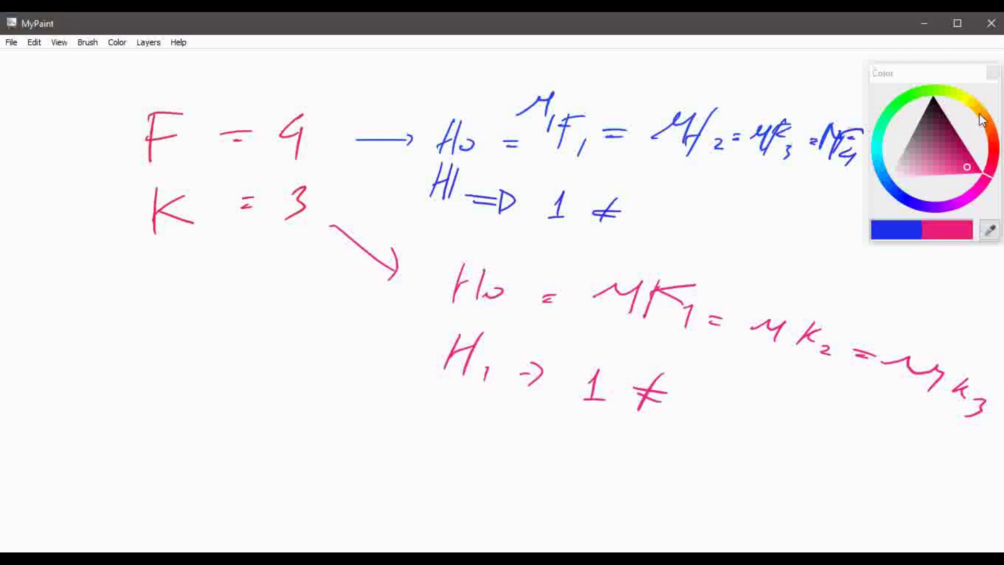
Change the brush colour to green and write "FK = sig" below the K row, with a bent arrow beneath it
{"action": "left_click", "coordinate": [900, 99]}
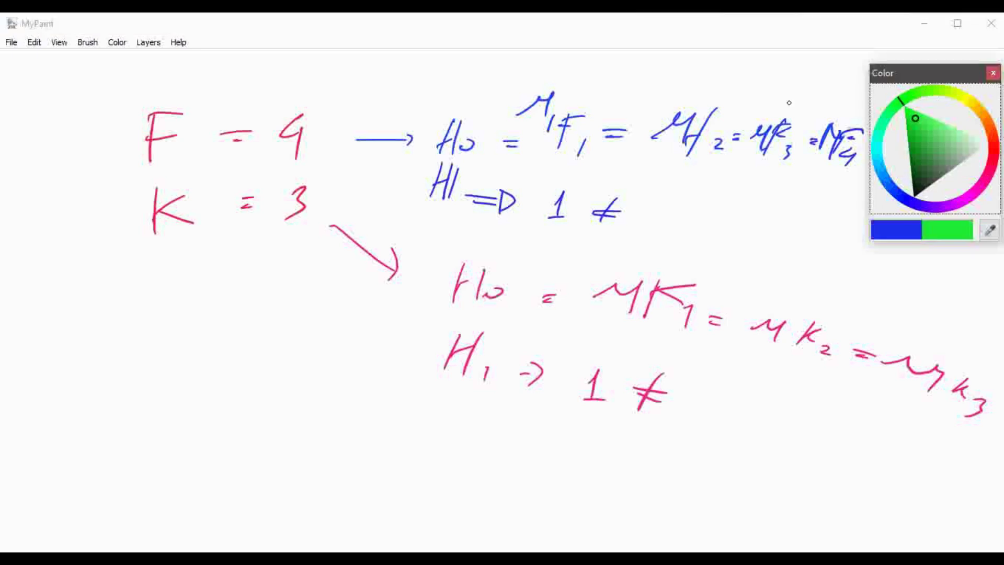
{"action": "mouse_move", "coordinate": [104, 387]}
{"action": "left_mouse_down"}
{"action": "mouse_move", "coordinate": [71, 390]}
{"action": "mouse_move", "coordinate": [105, 452]}
{"action": "left_mouse_up"}
{"action": "mouse_move", "coordinate": [93, 412]}
{"action": "left_mouse_down"}
{"action": "mouse_move", "coordinate": [122, 406]}
{"action": "mouse_move", "coordinate": [134, 381]}
{"action": "left_mouse_up"}
{"action": "mouse_move", "coordinate": [147, 376]}
{"action": "left_mouse_down"}
{"action": "mouse_move", "coordinate": [147, 427]}
{"action": "mouse_move", "coordinate": [148, 407]}
{"action": "left_mouse_up"}
{"action": "mouse_move", "coordinate": [148, 407]}
{"action": "left_mouse_down"}
{"action": "mouse_move", "coordinate": [176, 414]}
{"action": "mouse_move", "coordinate": [228, 400]}
{"action": "mouse_move", "coordinate": [231, 409]}
{"action": "left_mouse_up"}
{"action": "mouse_move", "coordinate": [265, 392]}
{"action": "left_mouse_down"}
{"action": "mouse_move", "coordinate": [273, 412]}
{"action": "mouse_move", "coordinate": [295, 406]}
{"action": "left_mouse_up"}
{"action": "left_click_drag", "start_coordinate": [303, 395], "coordinate": [330, 427]}
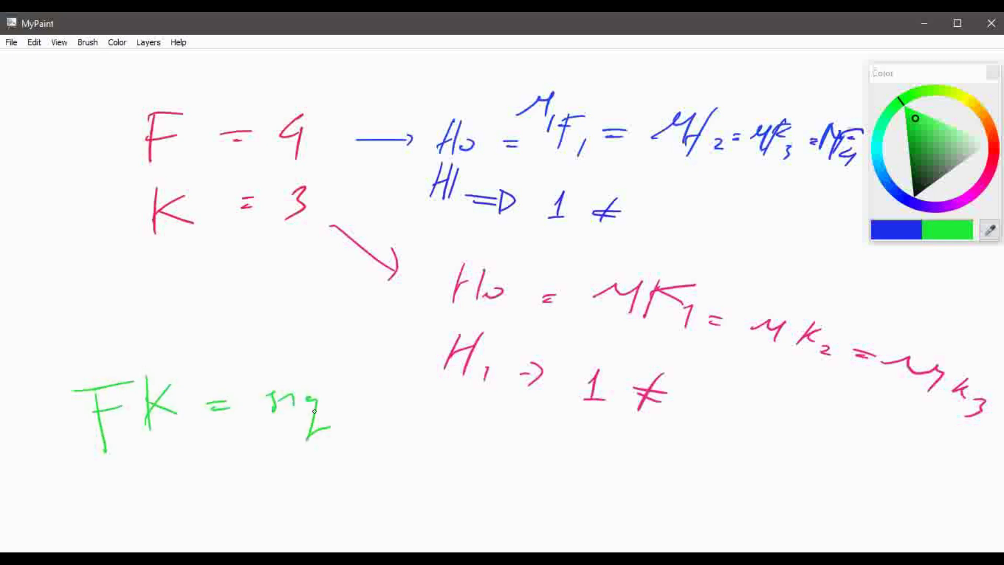
{"action": "left_click_drag", "start_coordinate": [230, 446], "coordinate": [328, 491]}
{"action": "mouse_move", "coordinate": [316, 474]}
{"action": "left_mouse_down"}
{"action": "mouse_move", "coordinate": [328, 482]}
{"action": "mouse_move", "coordinate": [320, 507]}
{"action": "left_mouse_up"}
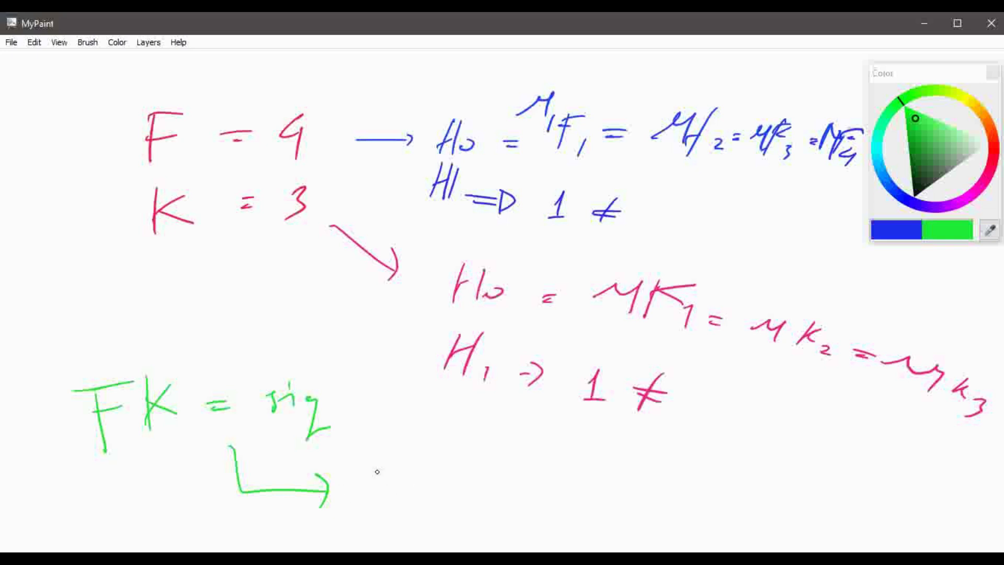
Write a green "tdk Inter" note above "sig", add "no" before "sig", and draw a small arrow up to the note
{"action": "left_click_drag", "start_coordinate": [257, 352], "coordinate": [301, 366]}
{"action": "left_click_drag", "start_coordinate": [296, 360], "coordinate": [314, 356]}
{"action": "left_click_drag", "start_coordinate": [322, 349], "coordinate": [318, 362]}
{"action": "left_click_drag", "start_coordinate": [328, 332], "coordinate": [337, 364]}
{"action": "mouse_move", "coordinate": [320, 323]}
{"action": "left_mouse_down"}
{"action": "mouse_move", "coordinate": [322, 371]}
{"action": "mouse_move", "coordinate": [264, 370]}
{"action": "mouse_move", "coordinate": [285, 357]}
{"action": "left_mouse_up"}
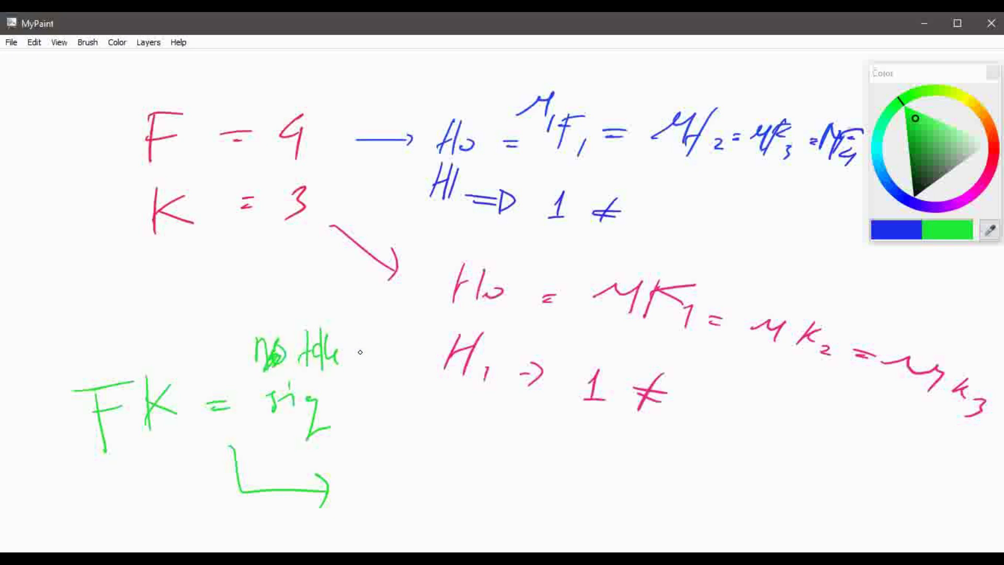
{"action": "left_click_drag", "start_coordinate": [361, 350], "coordinate": [358, 382]}
{"action": "left_click_drag", "start_coordinate": [364, 360], "coordinate": [419, 381]}
{"action": "mouse_move", "coordinate": [236, 393]}
{"action": "left_mouse_down"}
{"action": "mouse_move", "coordinate": [250, 410]}
{"action": "mouse_move", "coordinate": [255, 399]}
{"action": "left_mouse_up"}
{"action": "mouse_move", "coordinate": [343, 412]}
{"action": "left_mouse_down"}
{"action": "mouse_move", "coordinate": [359, 387]}
{"action": "mouse_move", "coordinate": [360, 405]}
{"action": "left_mouse_up"}
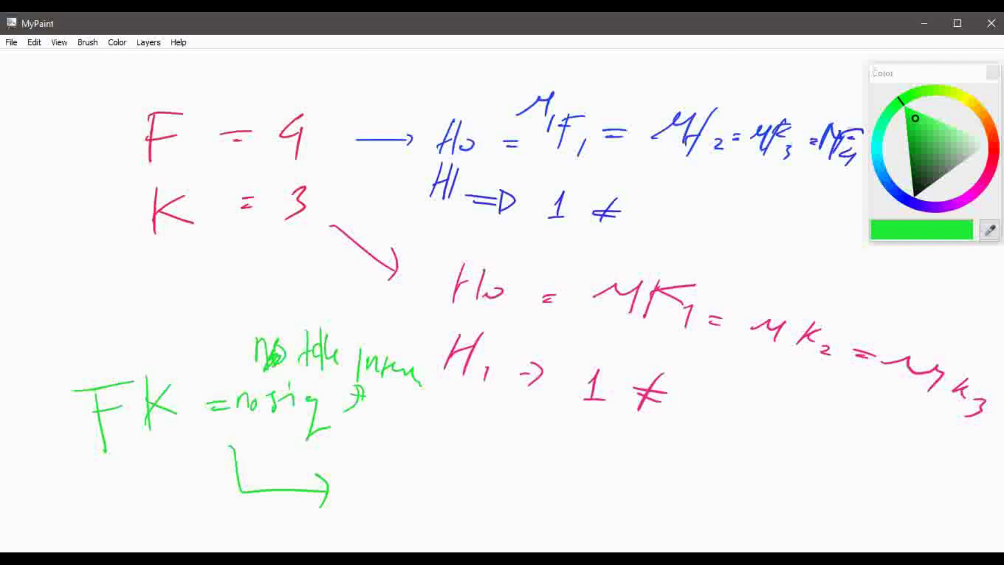
Switch to the "Latihan two way annova" workbook in Excel and highlight the data pairs F6:F7, E6:E7 and C4:C5
{"action": "left_click", "coordinate": [307, 559]}
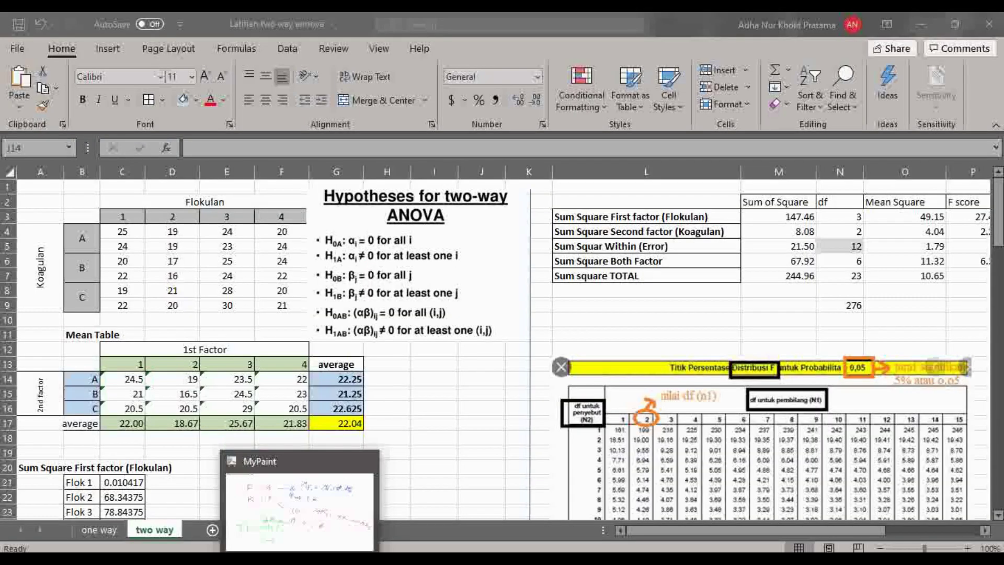
{"action": "left_click", "coordinate": [442, 407]}
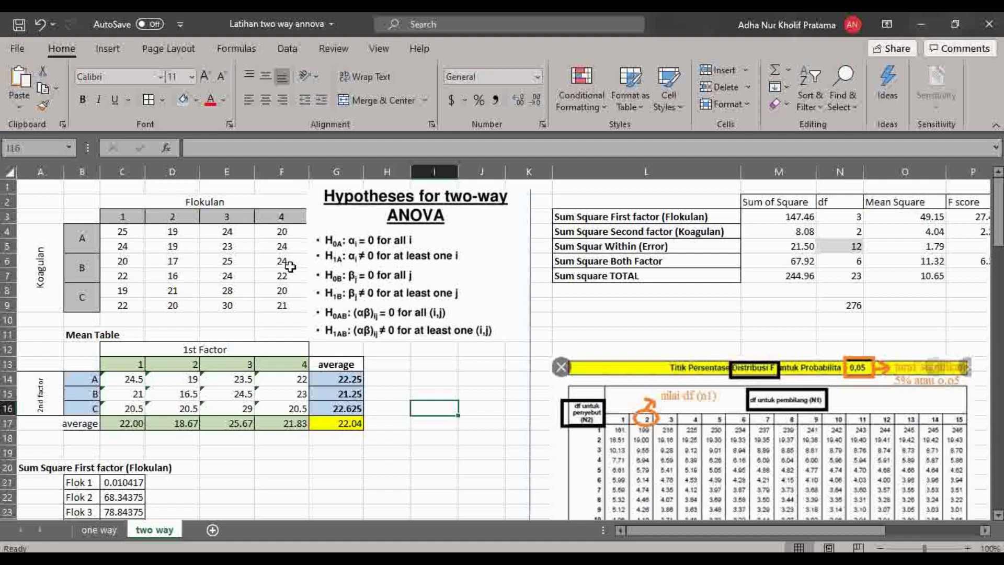
{"action": "left_click_drag", "start_coordinate": [289, 261], "coordinate": [283, 275]}
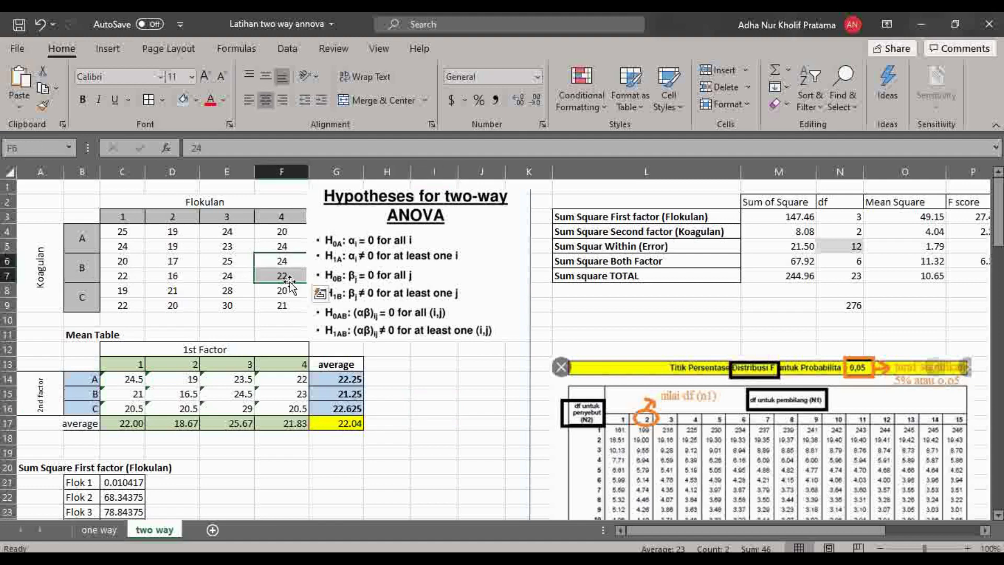
{"action": "left_click_drag", "start_coordinate": [228, 262], "coordinate": [228, 276]}
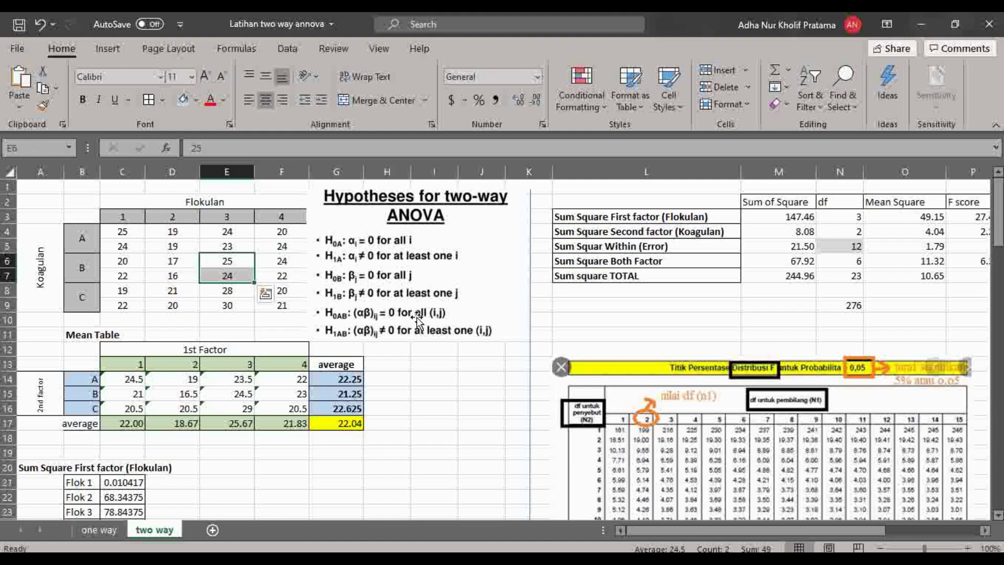
{"action": "left_click", "coordinate": [450, 353]}
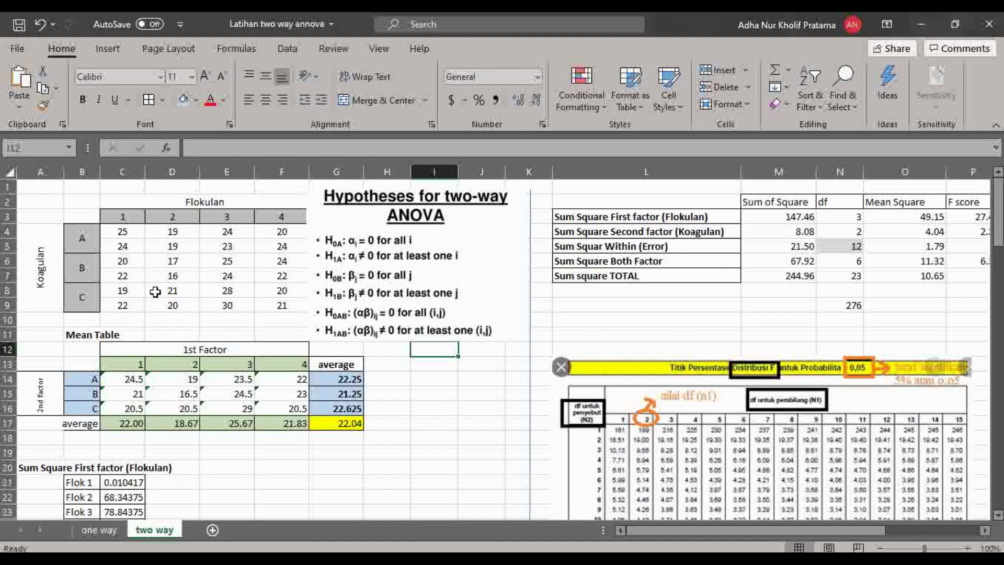
{"action": "left_click_drag", "start_coordinate": [113, 232], "coordinate": [114, 243]}
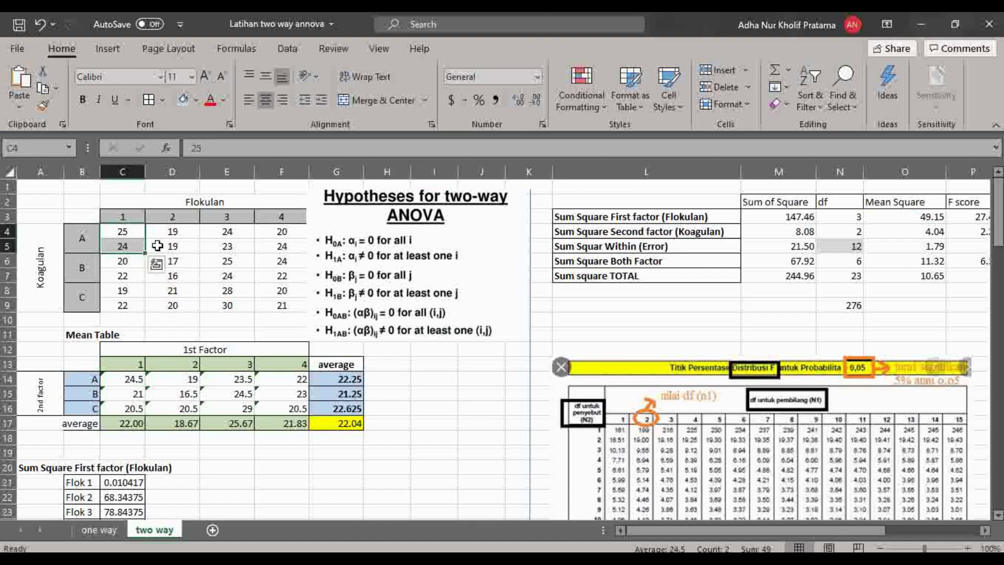
Compare the paired readings in D4:D5 and C4 with the cell-average formulas in D14, C14 and D16 of the Mean Table
{"action": "left_click_drag", "start_coordinate": [168, 230], "coordinate": [163, 248]}
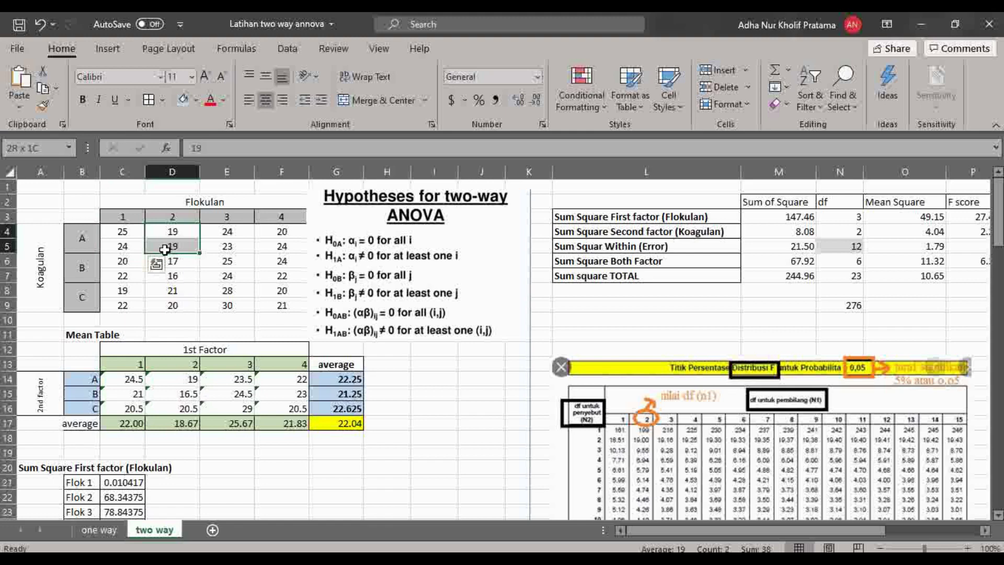
{"action": "left_click", "coordinate": [191, 380]}
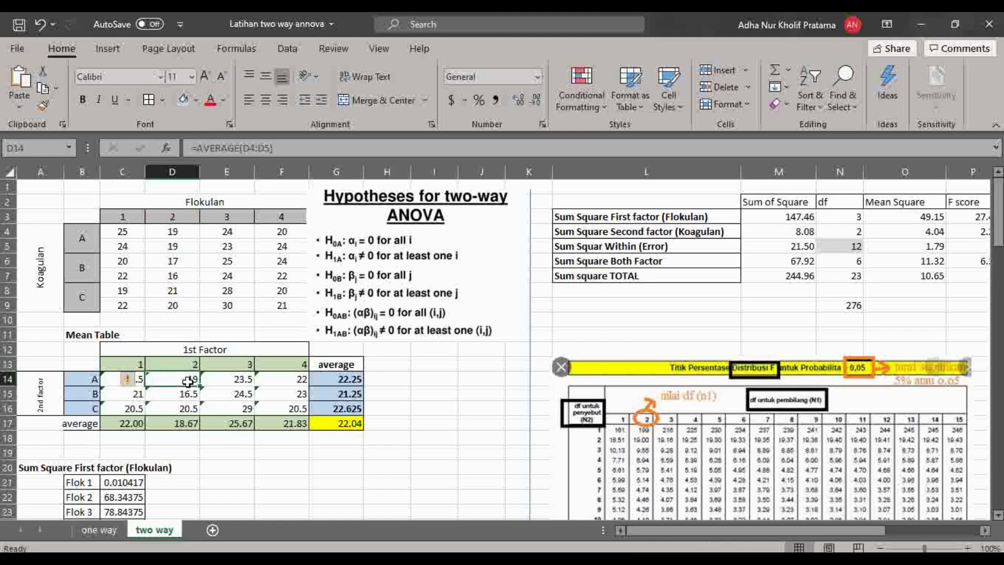
{"action": "left_click", "coordinate": [114, 229]}
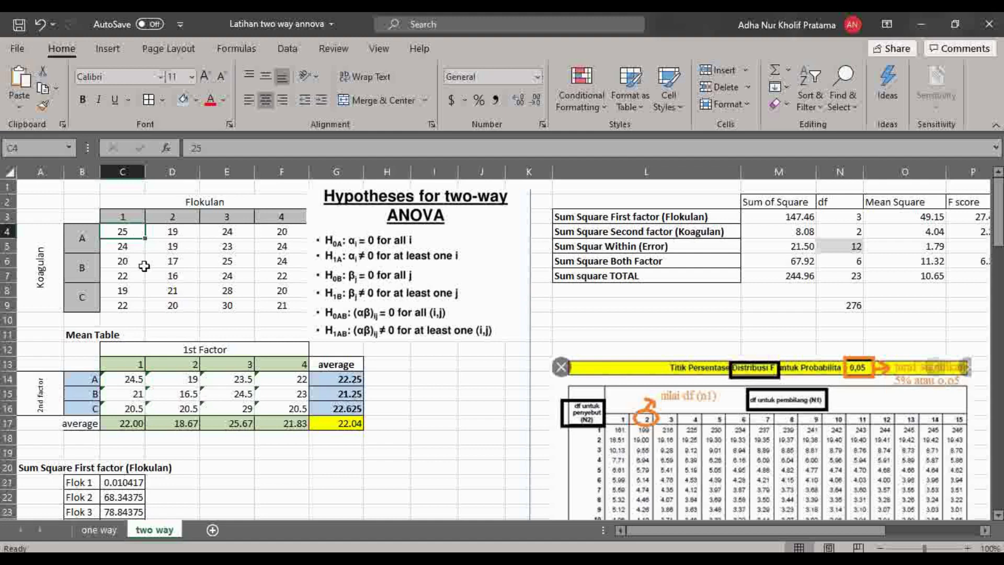
{"action": "left_click", "coordinate": [136, 379]}
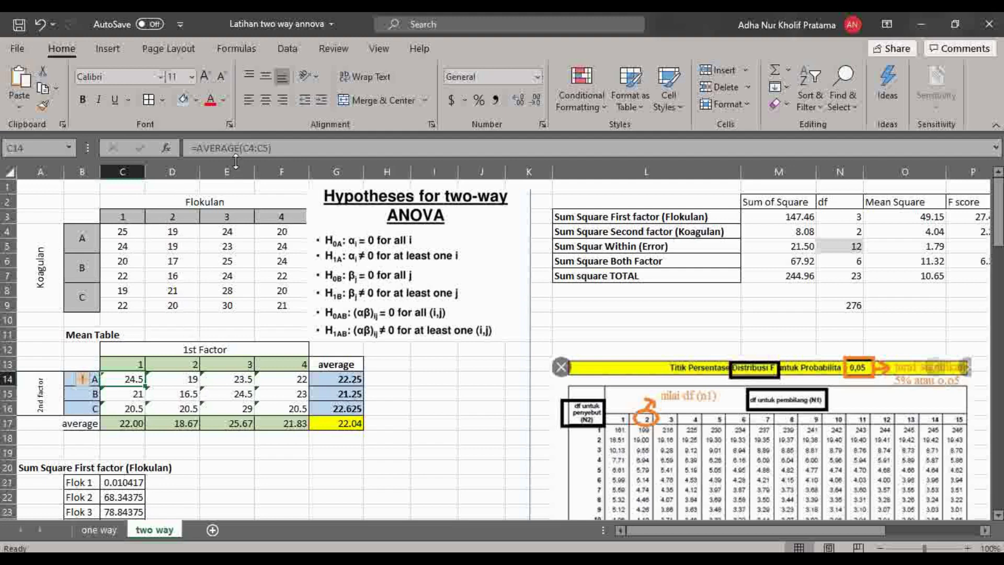
{"action": "left_click", "coordinate": [192, 404]}
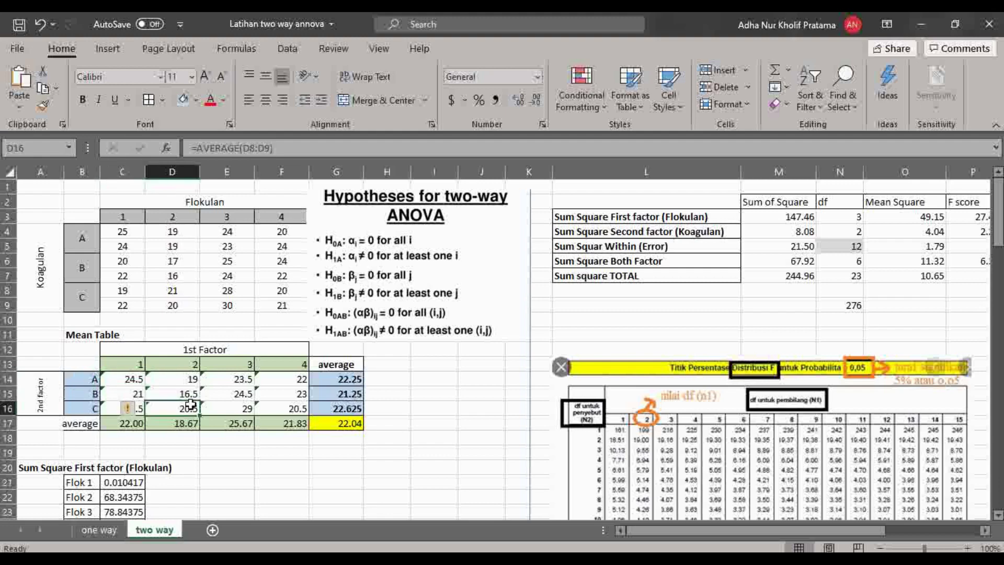
Examine the Mean Table's row average for A in G14, the column averages in row 17, and the grand-average formula in G17
{"action": "left_click", "coordinate": [497, 380]}
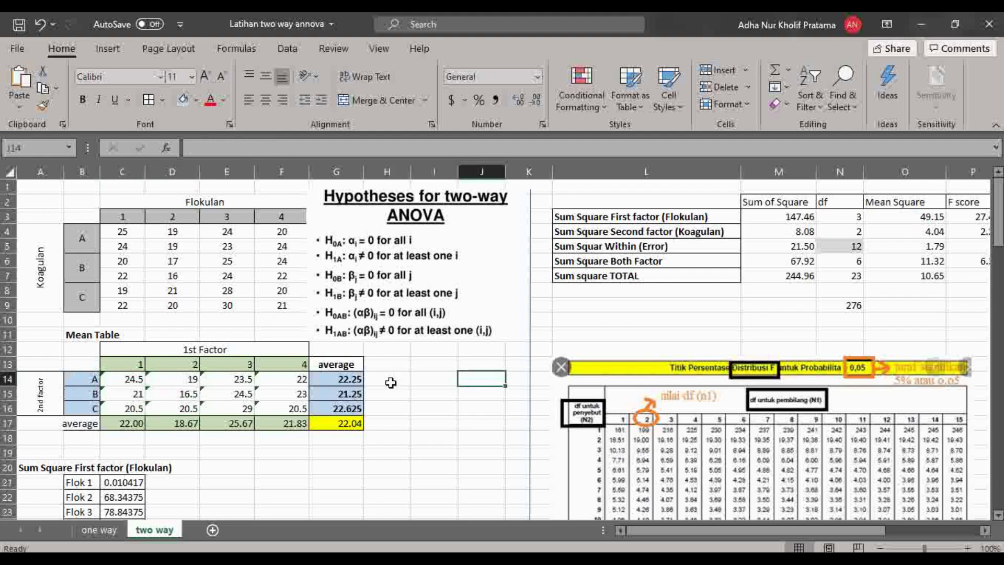
{"action": "left_click", "coordinate": [350, 380]}
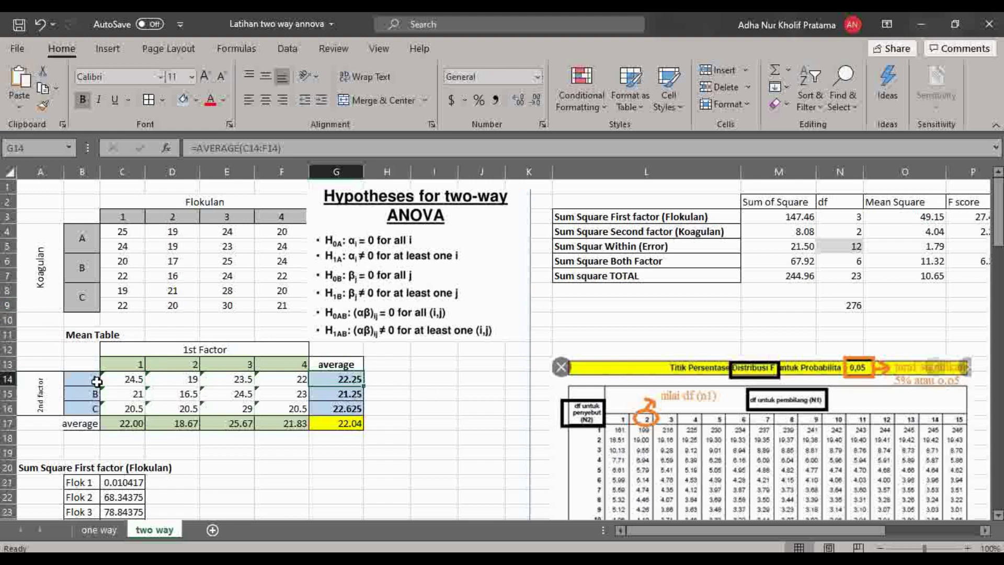
{"action": "left_click", "coordinate": [399, 386]}
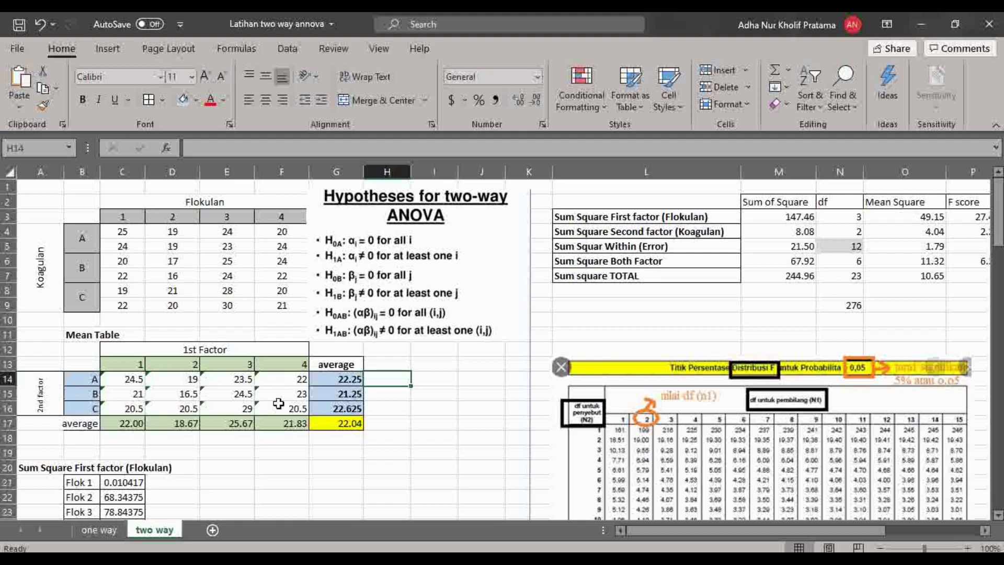
{"action": "left_click", "coordinate": [465, 408]}
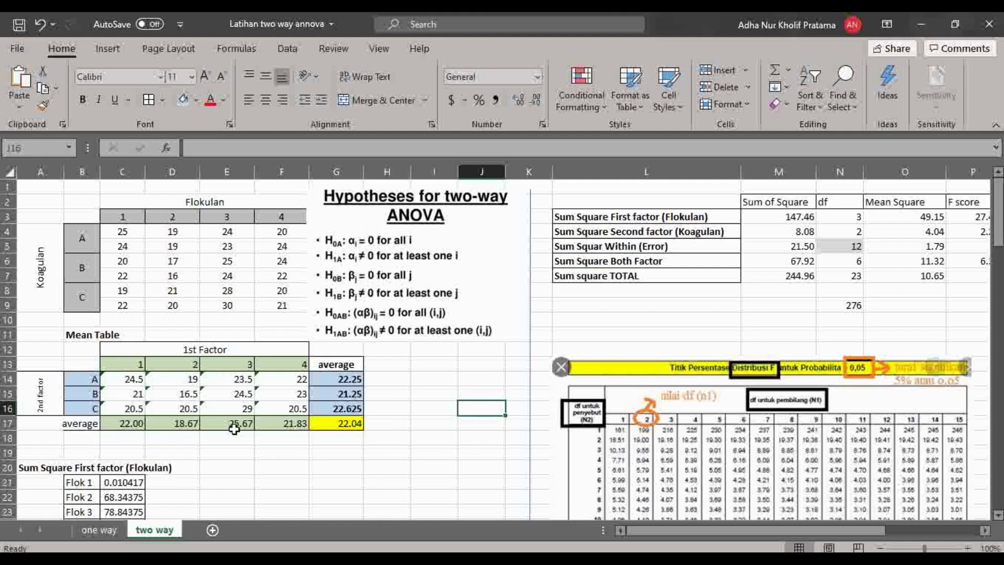
{"action": "left_click", "coordinate": [286, 437]}
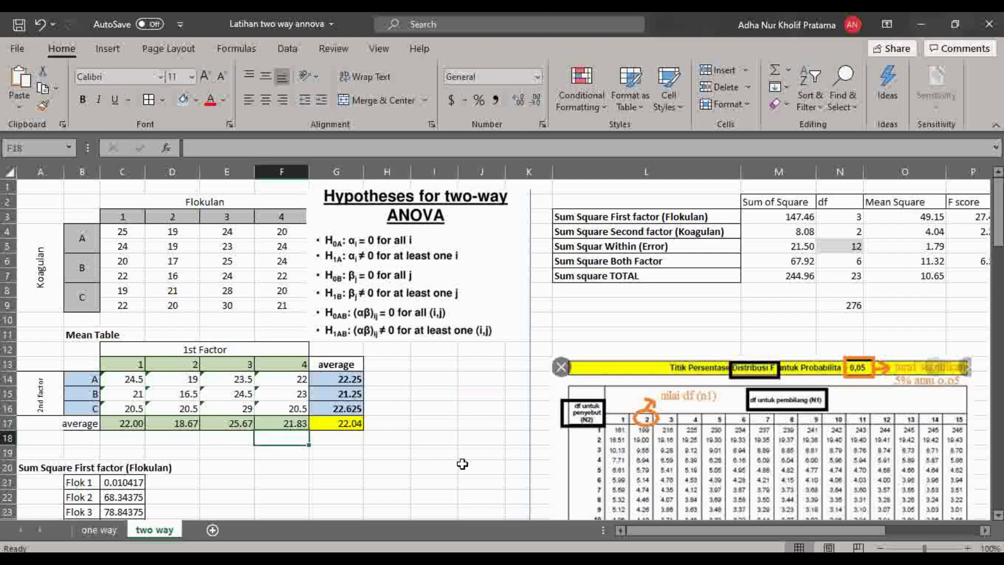
{"action": "left_click", "coordinate": [348, 424]}
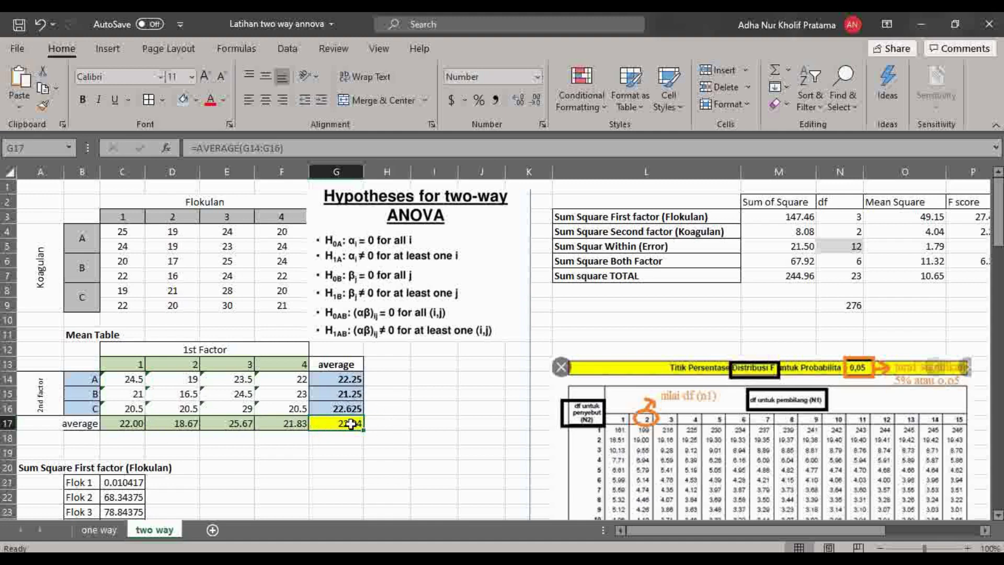
{"action": "left_click", "coordinate": [390, 416]}
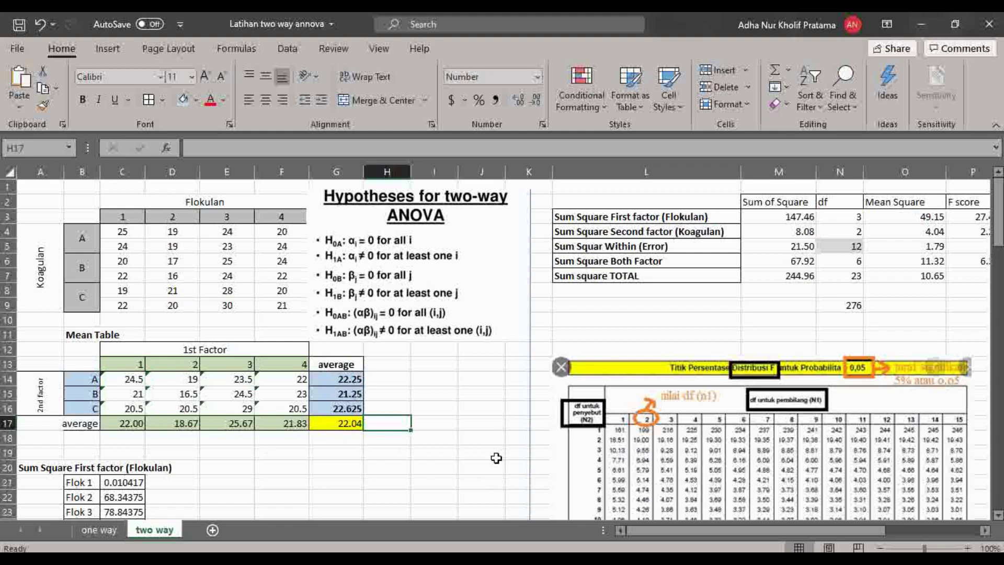
{"action": "left_click", "coordinate": [427, 456]}
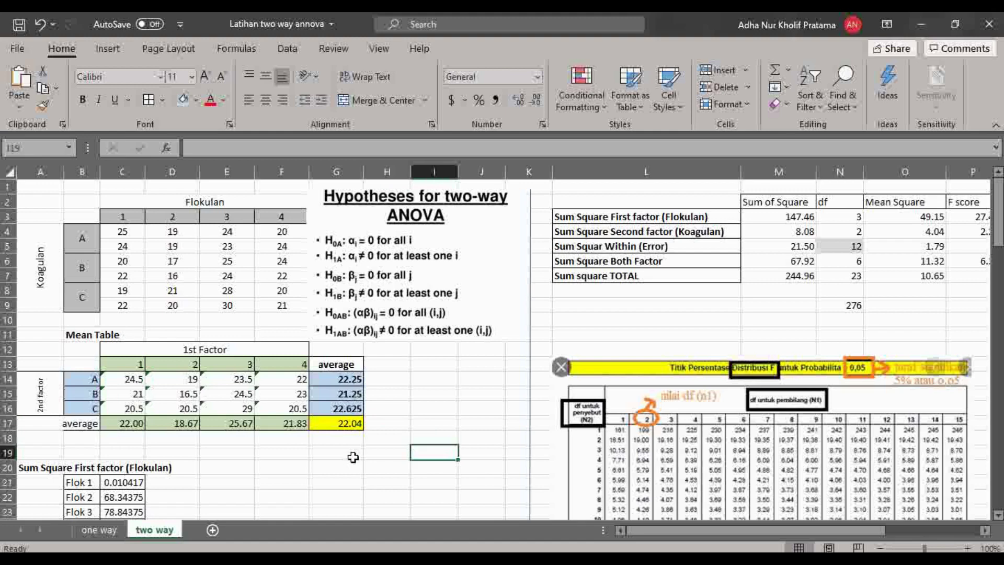
Inspect the Flok 1 sum-of-squares formula in C21 and trace its references to the Mean Table and source data
{"action": "scroll", "coordinate": [352, 461], "scroll_direction": "down", "scroll_amount": 1}
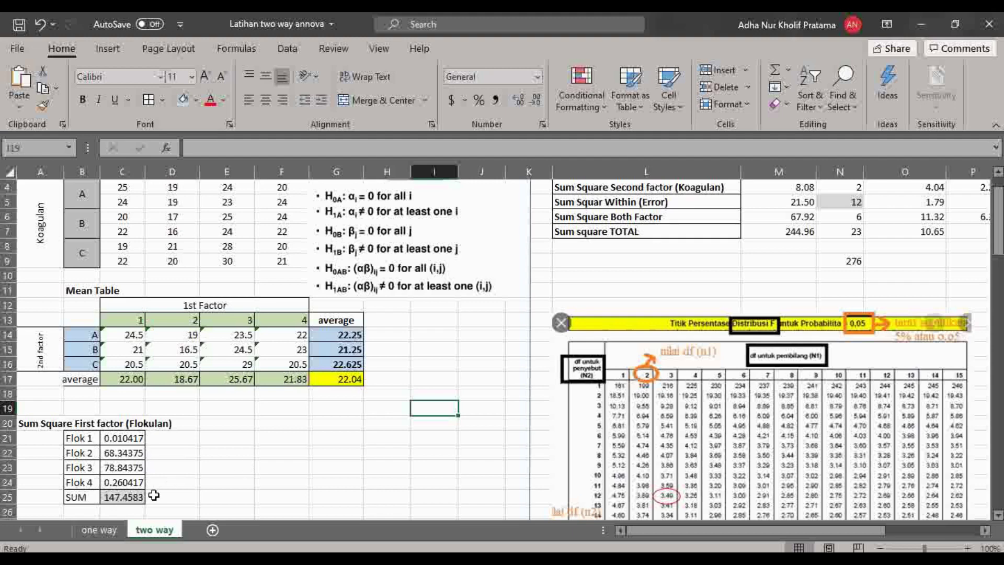
{"action": "scroll", "coordinate": [174, 456], "scroll_direction": "up", "scroll_amount": 1}
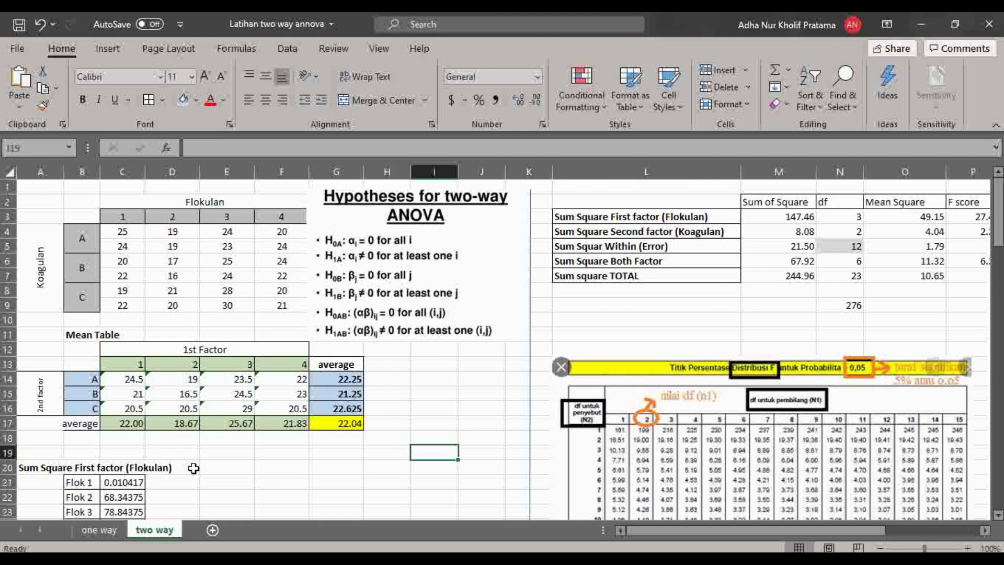
{"action": "scroll", "coordinate": [194, 469], "scroll_direction": "down", "scroll_amount": 1}
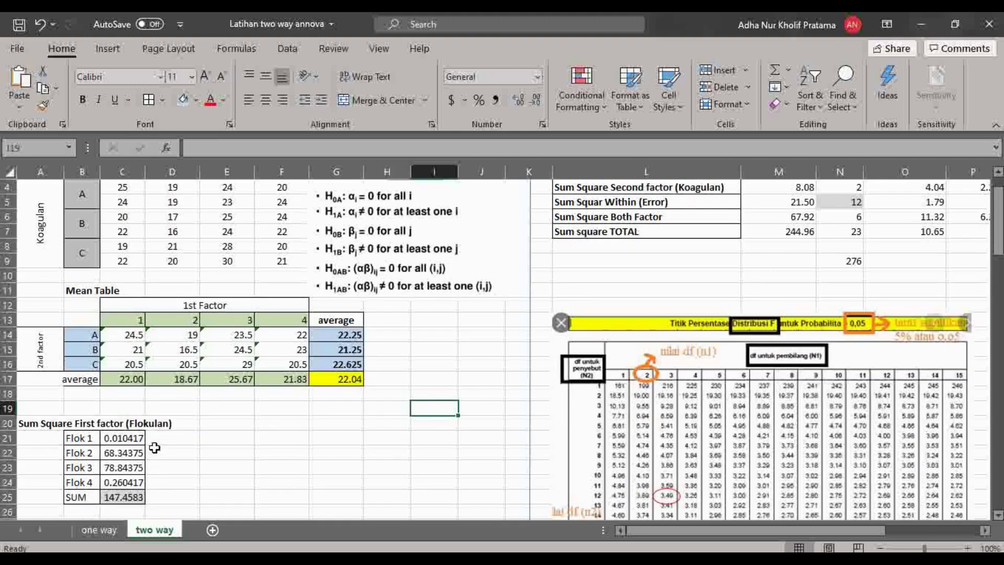
{"action": "left_click", "coordinate": [114, 440]}
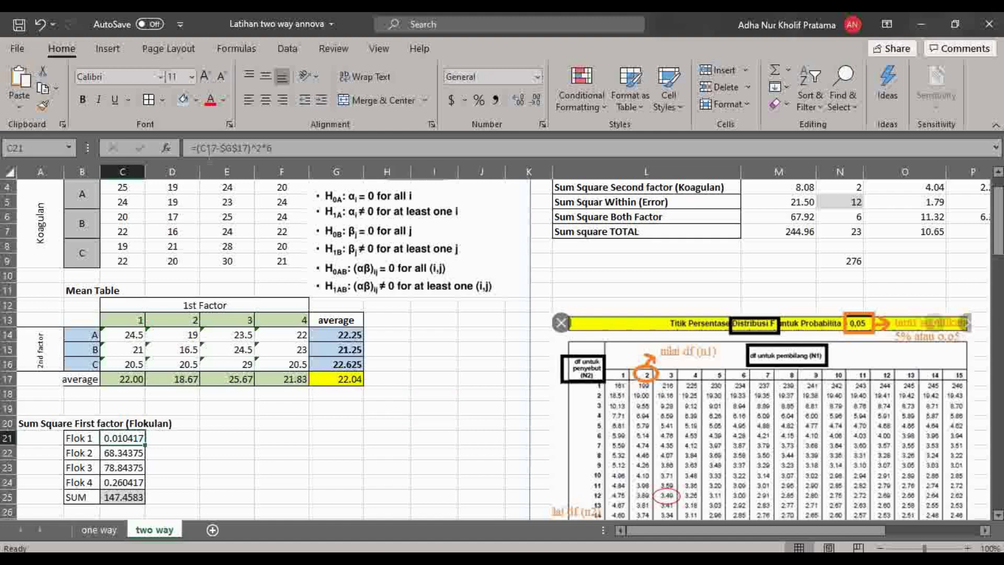
{"action": "left_click", "coordinate": [209, 149]}
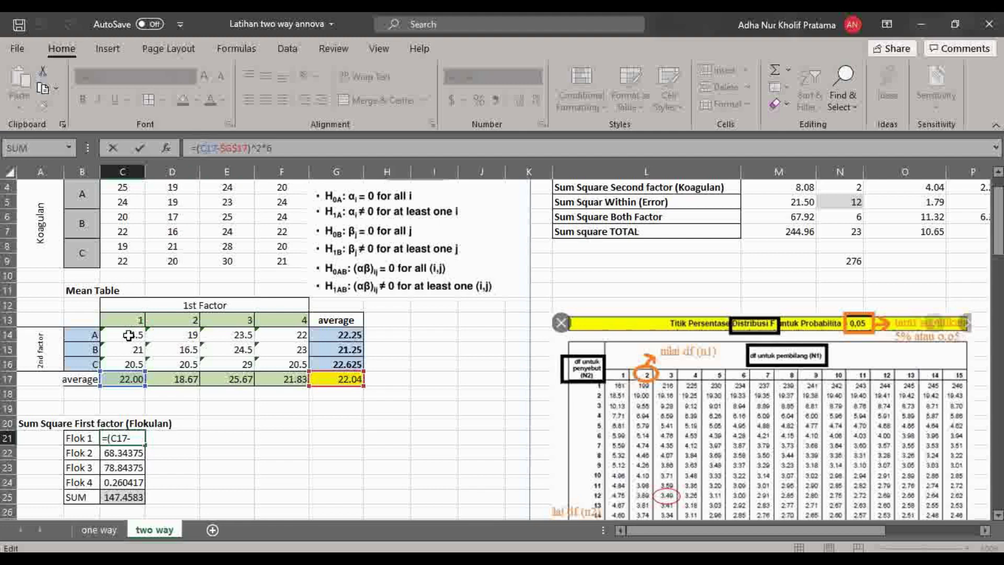
{"action": "scroll", "coordinate": [128, 340], "scroll_direction": "up", "scroll_amount": 1}
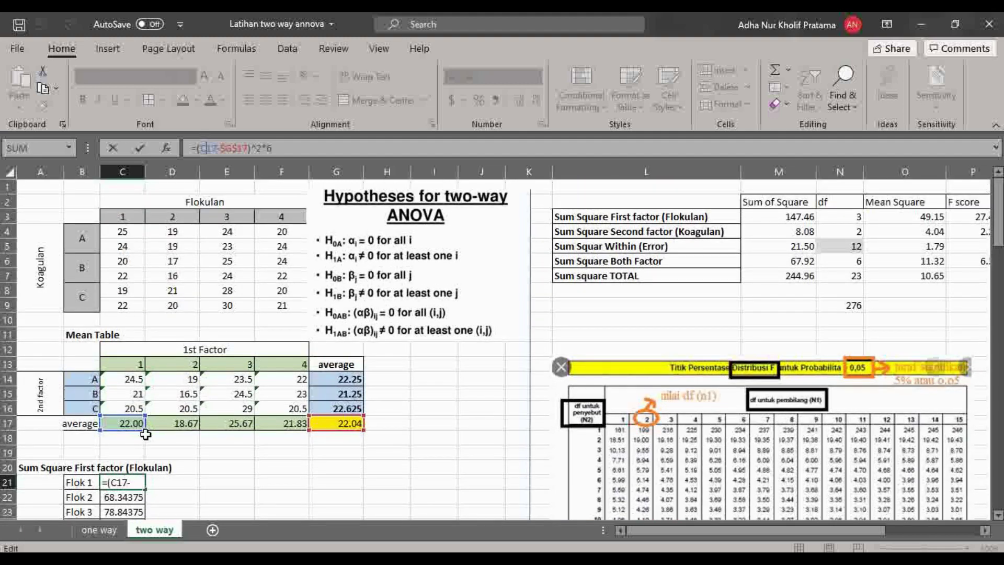
{"action": "scroll", "coordinate": [145, 434], "scroll_direction": "down", "scroll_amount": 1}
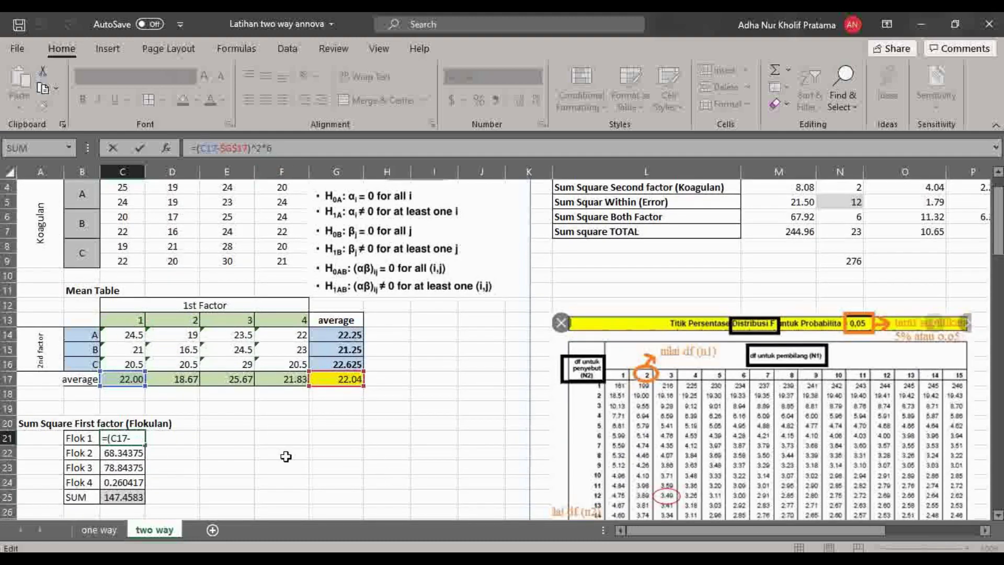
{"action": "key", "text": "Return"}
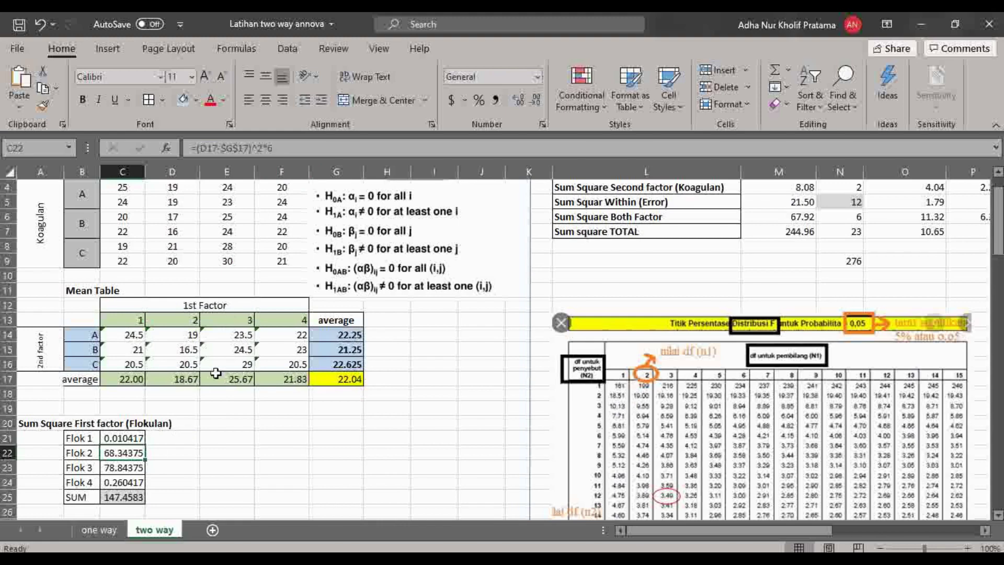
Inspect the Flok 2 sum-of-squares formula in C22 and trace its references to the Mean Table's column 2 average and grand average
{"action": "scroll", "coordinate": [216, 373], "scroll_direction": "up", "scroll_amount": 1}
{"action": "scroll", "coordinate": [216, 373], "scroll_direction": "down", "scroll_amount": 1}
{"action": "left_click", "coordinate": [211, 149]}
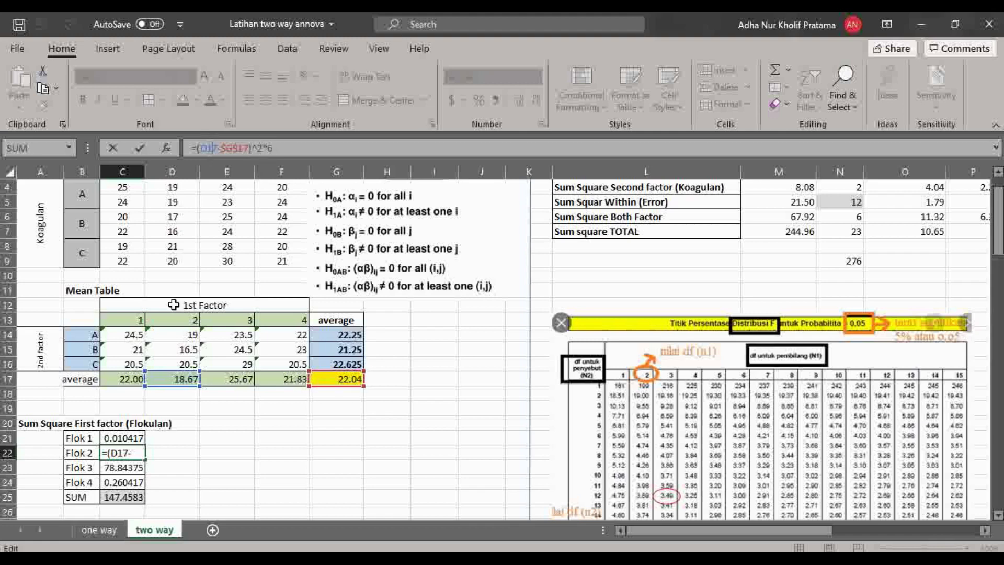
{"action": "scroll", "coordinate": [174, 305], "scroll_direction": "up", "scroll_amount": 1}
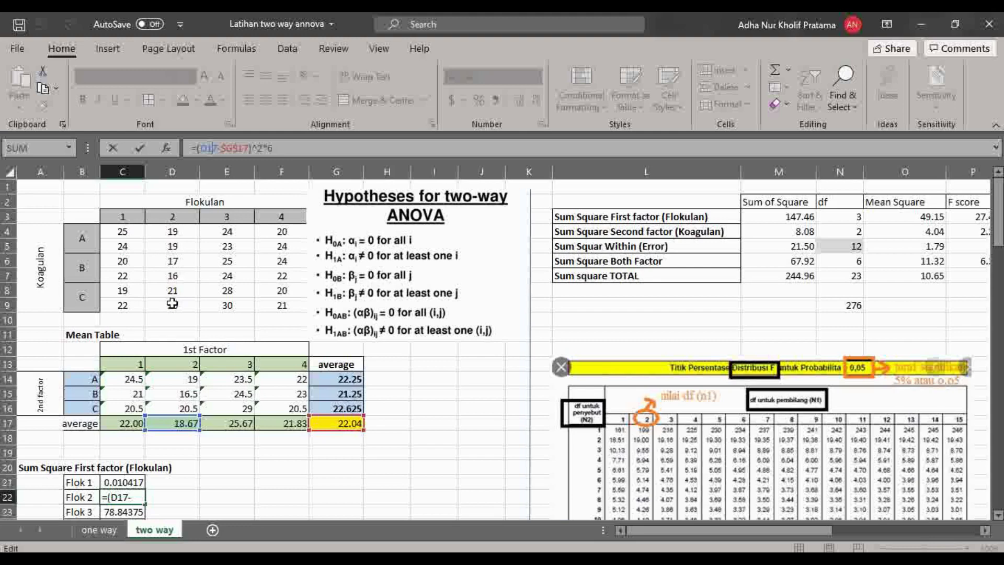
{"action": "scroll", "coordinate": [221, 440], "scroll_direction": "down", "scroll_amount": 1}
{"action": "left_click", "coordinate": [217, 468]}
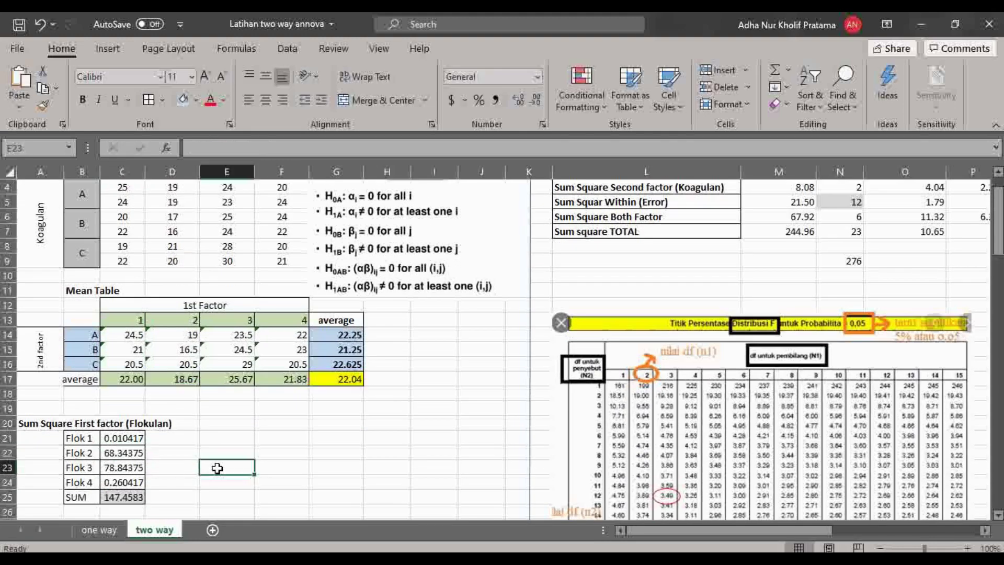
Highlight the squaring exponent inside the Flok 1 formula in C21, leaving the formula as it is
{"action": "scroll", "coordinate": [78, 447], "scroll_direction": "down", "scroll_amount": 1}
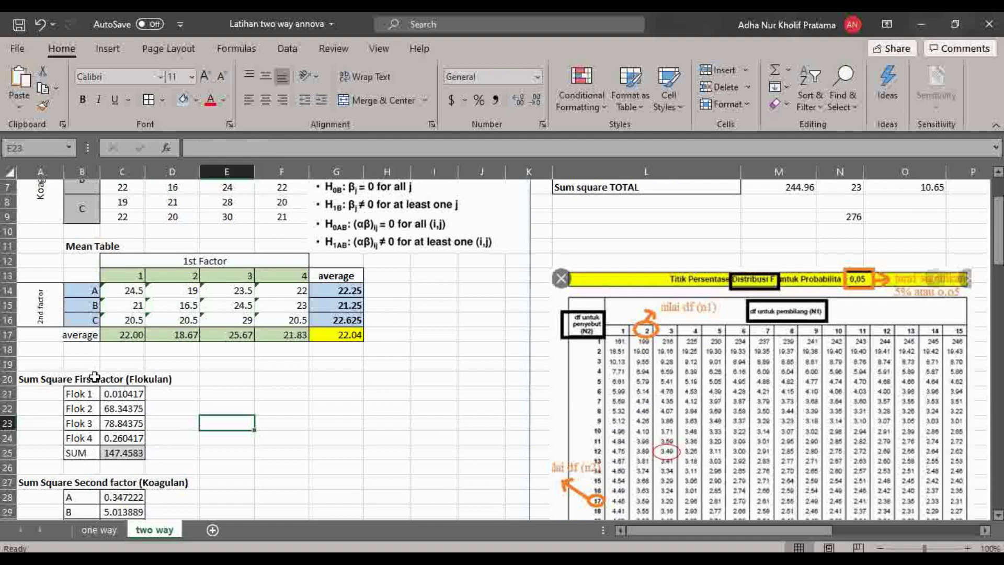
{"action": "left_click", "coordinate": [112, 396]}
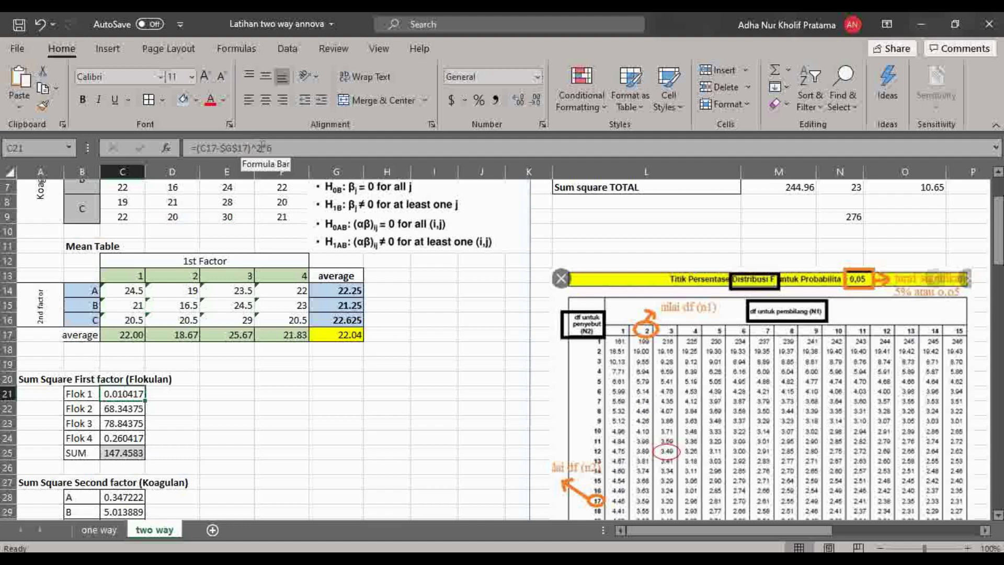
{"action": "left_click", "coordinate": [262, 147]}
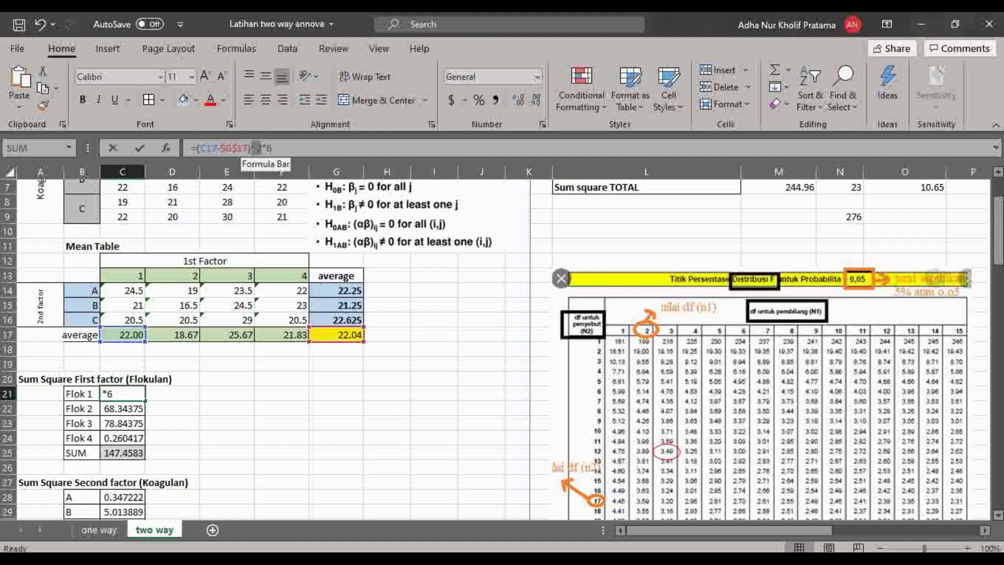
{"action": "left_click", "coordinate": [402, 426]}
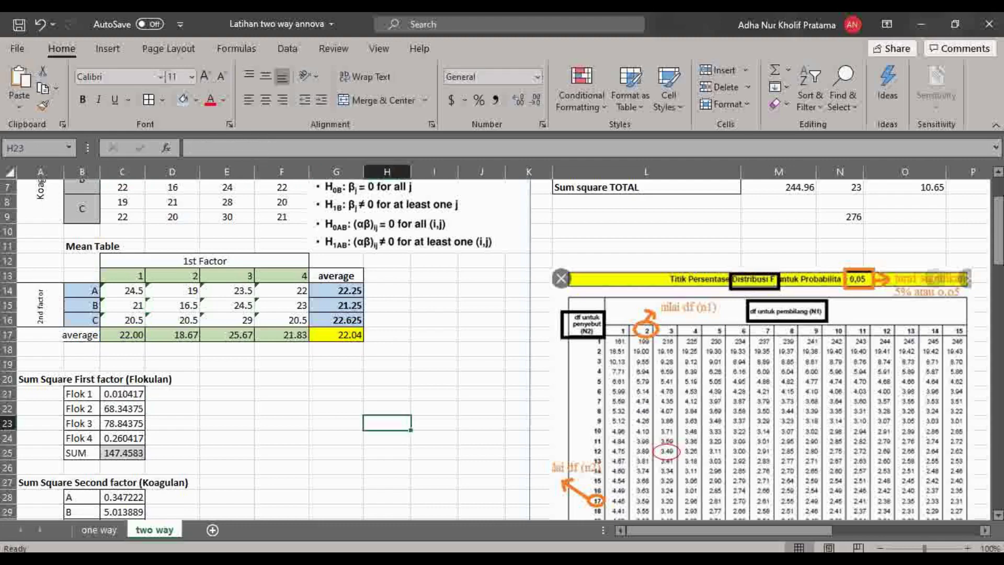
Enlarge the two way sheet to 160% and bring the Mean Table and the Flokulan sum-of-squares block into view
{"action": "left_click", "coordinate": [967, 548]}
{"action": "left_click", "coordinate": [967, 548]}
{"action": "left_click", "coordinate": [967, 548]}
{"action": "left_click", "coordinate": [967, 548]}
{"action": "left_click", "coordinate": [967, 548]}
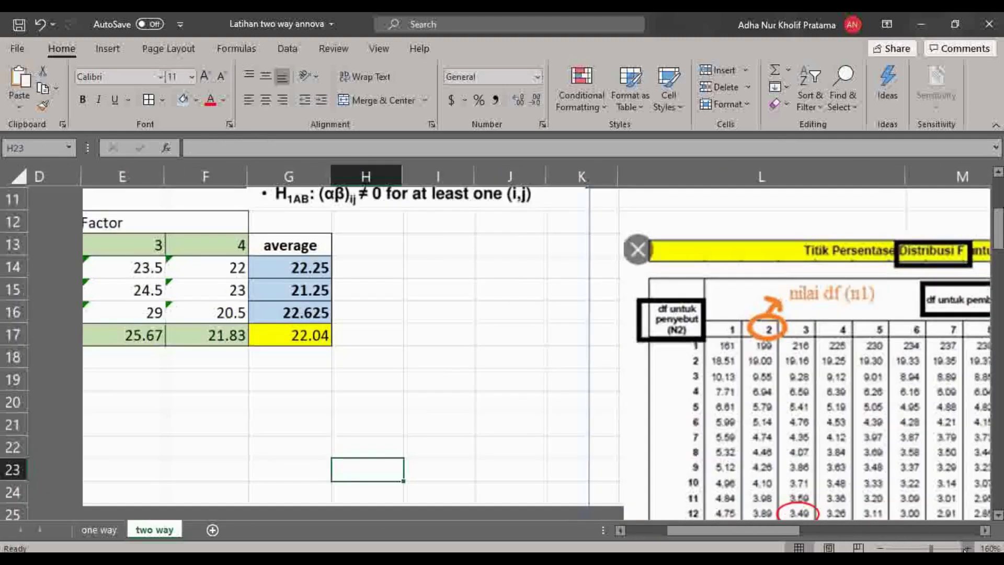
{"action": "left_click", "coordinate": [968, 548]}
{"action": "left_click_drag", "start_coordinate": [760, 531], "coordinate": [520, 531]}
{"action": "left_click", "coordinate": [397, 453]}
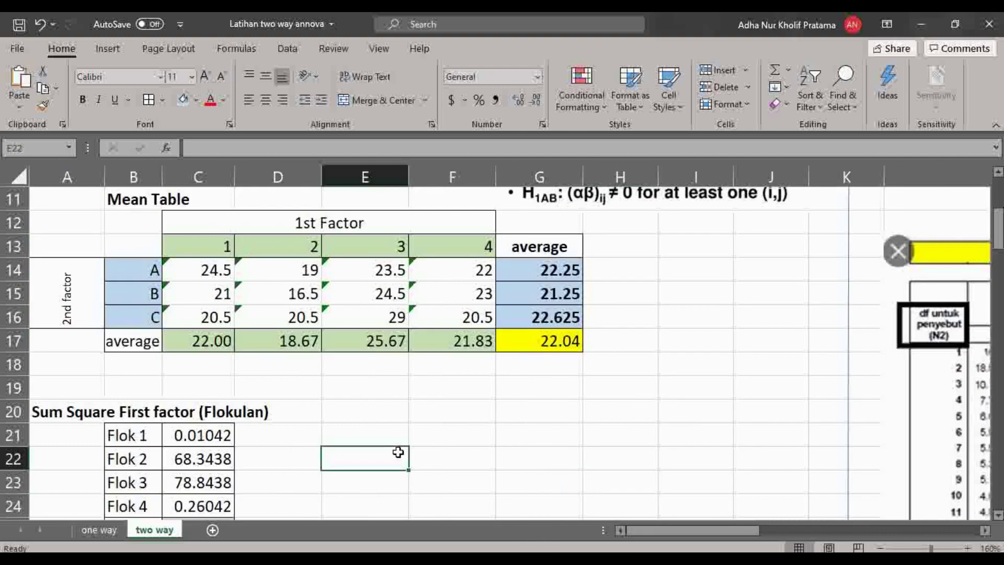
Review the Flokulan and Koagulan sum-of-squares blocks against the raw data, the hypotheses and the Mean Table
{"action": "scroll", "coordinate": [398, 452], "scroll_direction": "down", "scroll_amount": 3}
{"action": "scroll", "coordinate": [398, 453], "scroll_direction": "up", "scroll_amount": 4}
{"action": "scroll", "coordinate": [398, 453], "scroll_direction": "down", "scroll_amount": 2}
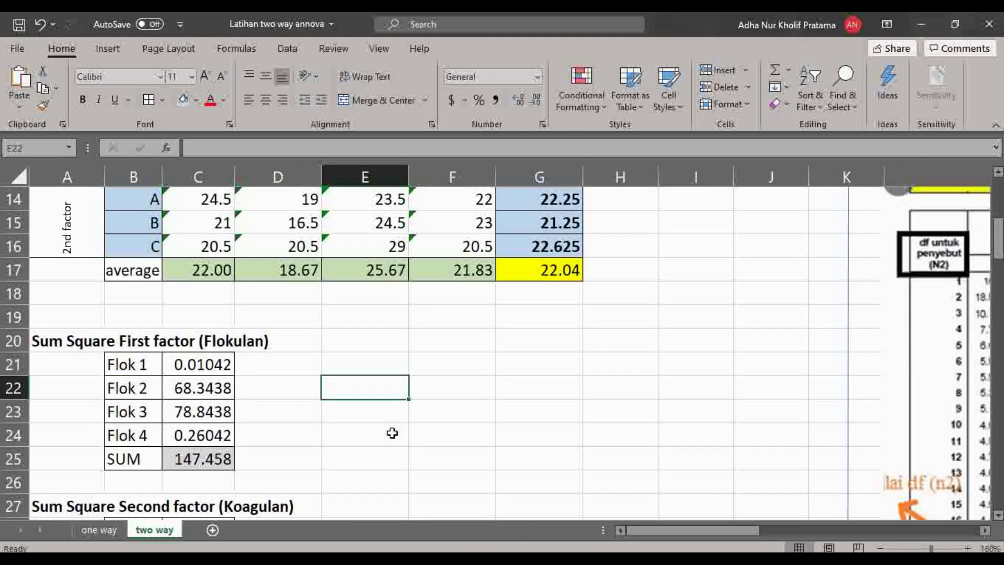
{"action": "scroll", "coordinate": [278, 425], "scroll_direction": "down", "scroll_amount": 3}
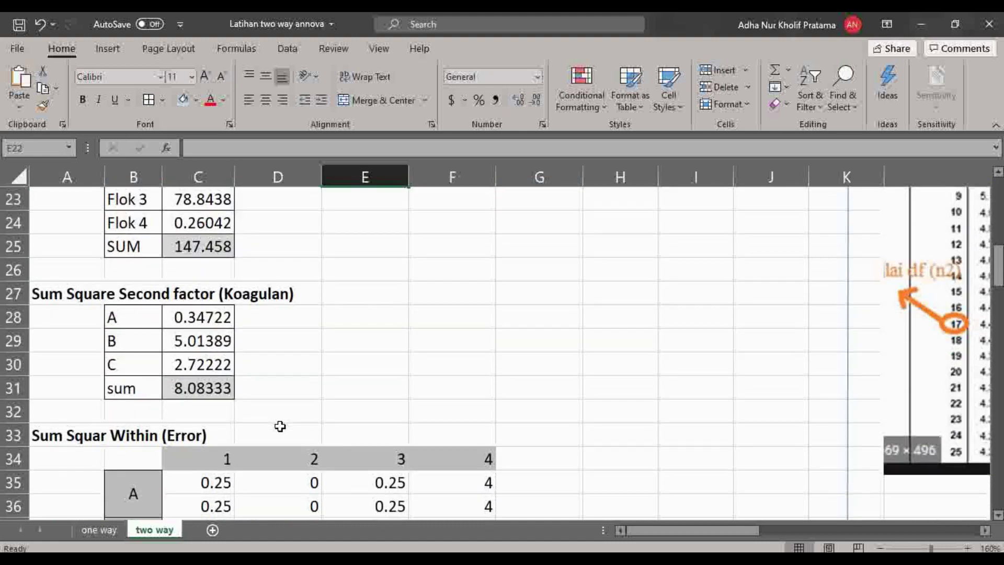
{"action": "scroll", "coordinate": [303, 418], "scroll_direction": "up", "scroll_amount": 2}
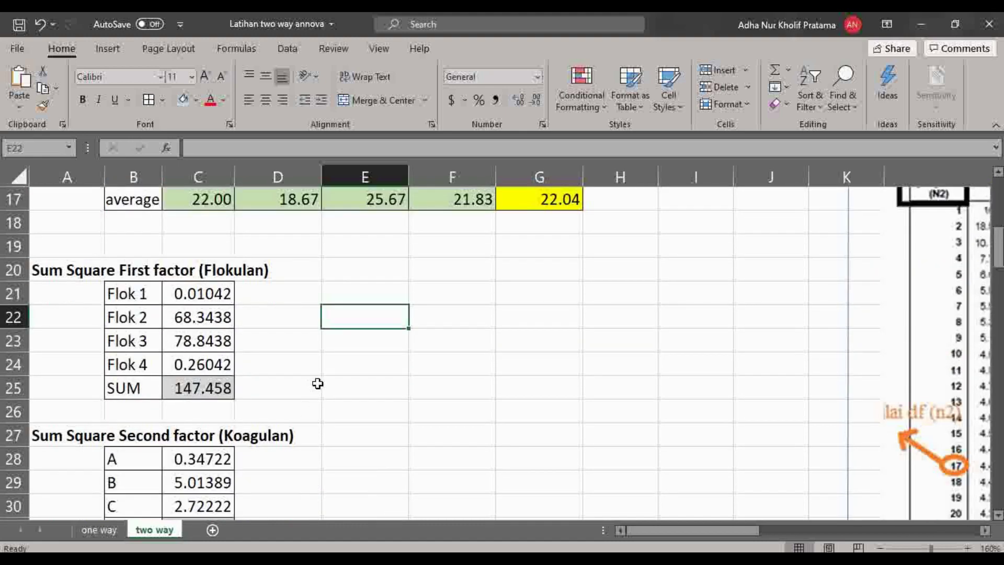
{"action": "scroll", "coordinate": [317, 383], "scroll_direction": "up", "scroll_amount": 2}
{"action": "scroll", "coordinate": [317, 383], "scroll_direction": "up", "scroll_amount": 3}
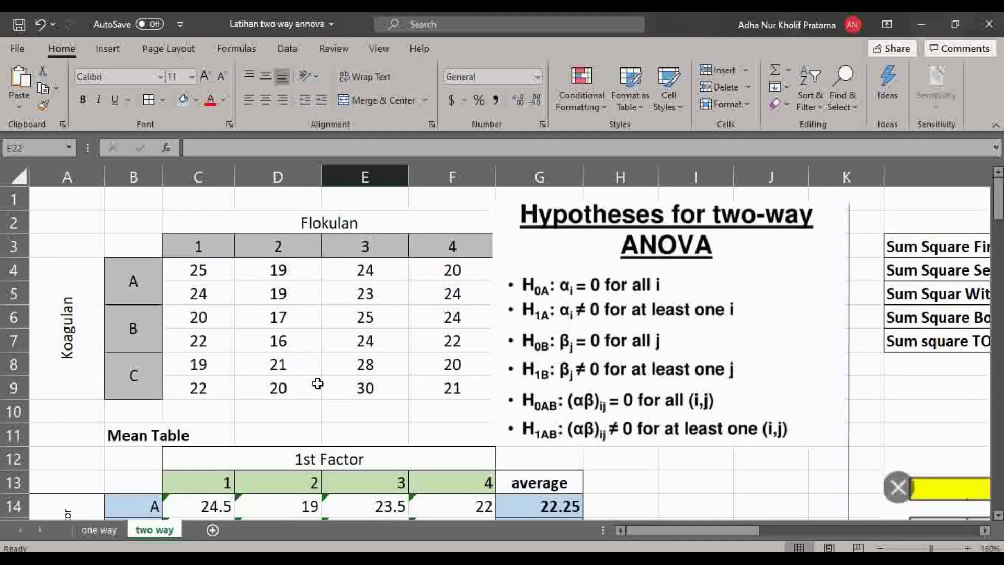
{"action": "scroll", "coordinate": [317, 384], "scroll_direction": "down", "scroll_amount": 3}
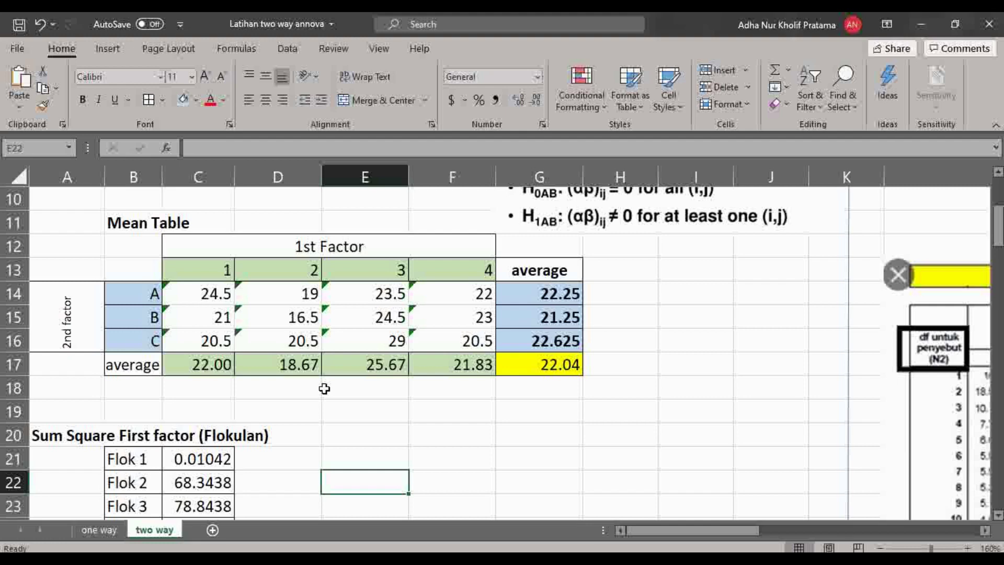
Inspect the Koagulan A sum-of-squares formula in C28 and trace its references to the Mean Table's row A average and grand average
{"action": "scroll", "coordinate": [323, 392], "scroll_direction": "down", "scroll_amount": 3}
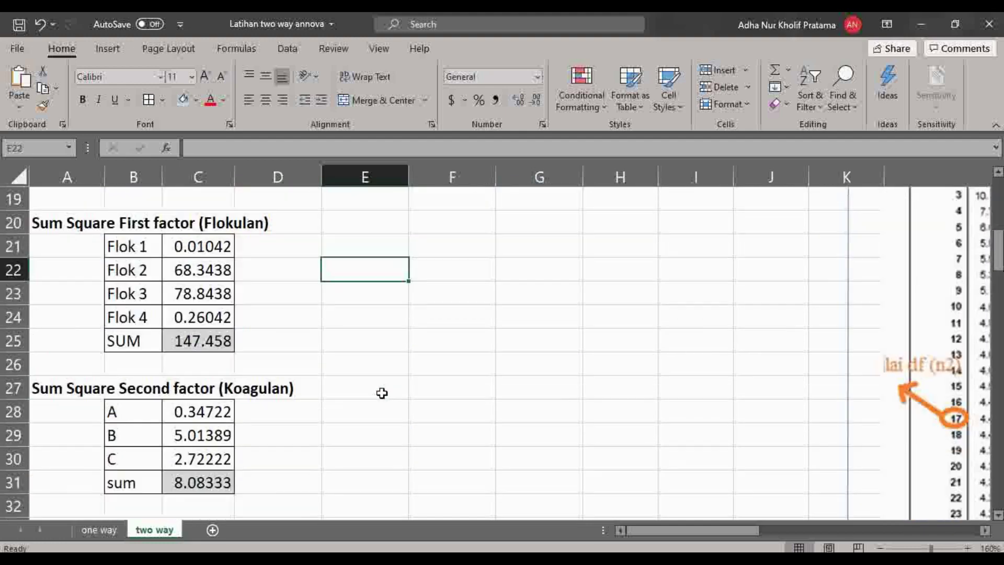
{"action": "scroll", "coordinate": [382, 394], "scroll_direction": "down", "scroll_amount": 1}
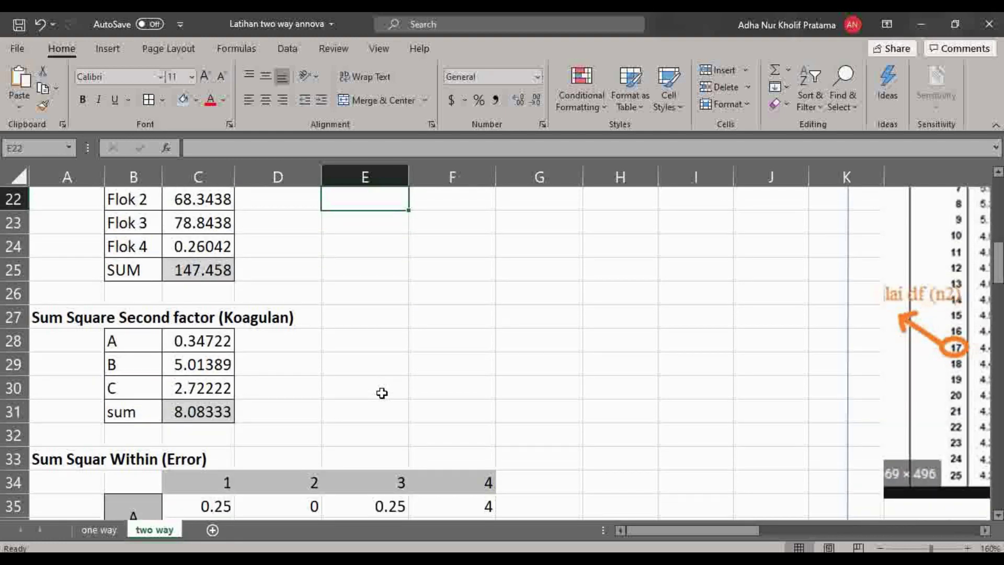
{"action": "left_click", "coordinate": [225, 339]}
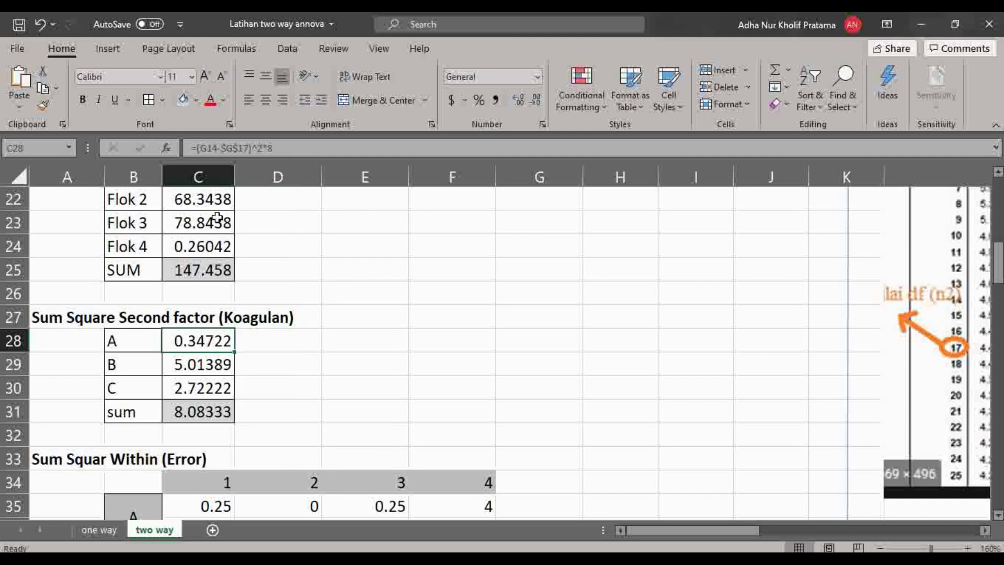
{"action": "left_click", "coordinate": [222, 148]}
{"action": "scroll", "coordinate": [456, 314], "scroll_direction": "up", "scroll_amount": 6}
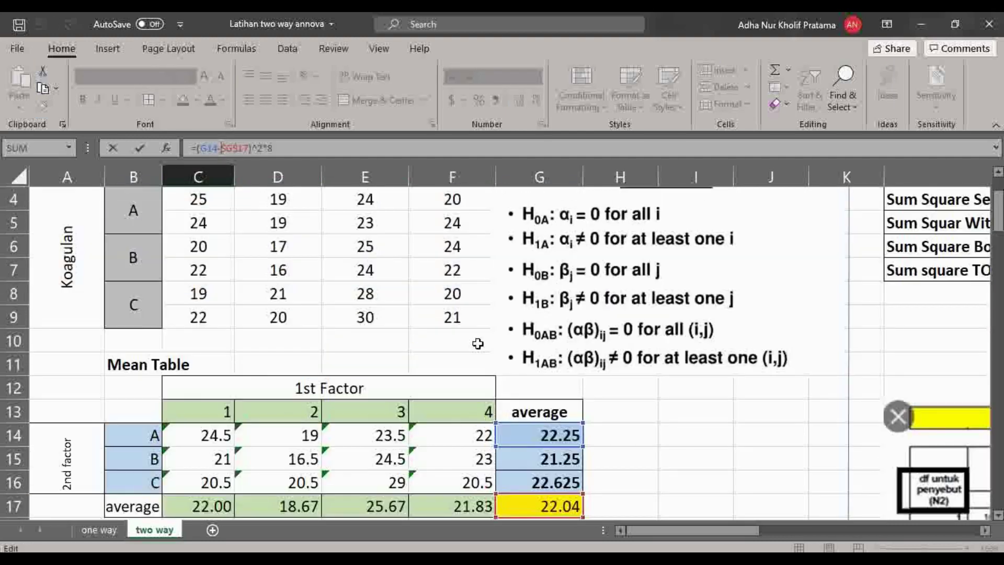
{"action": "scroll", "coordinate": [549, 374], "scroll_direction": "down", "scroll_amount": 1}
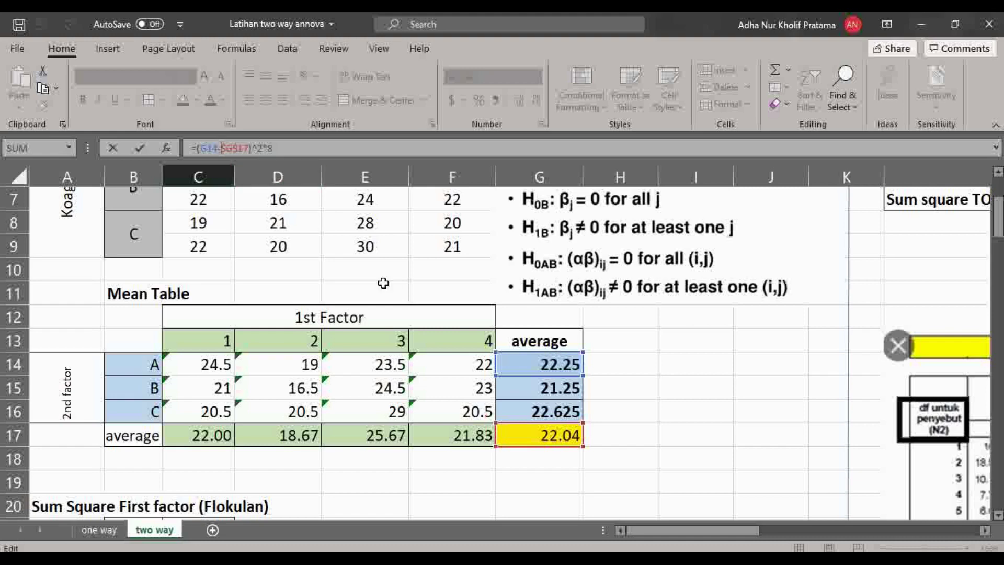
{"action": "scroll", "coordinate": [335, 324], "scroll_direction": "up", "scroll_amount": 1}
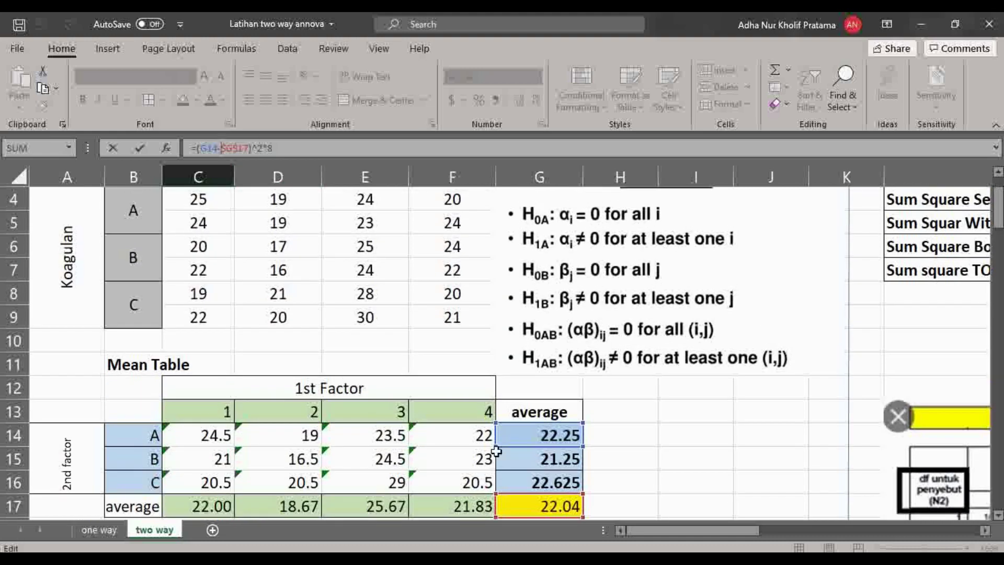
{"action": "scroll", "coordinate": [359, 507], "scroll_direction": "up", "scroll_amount": 1}
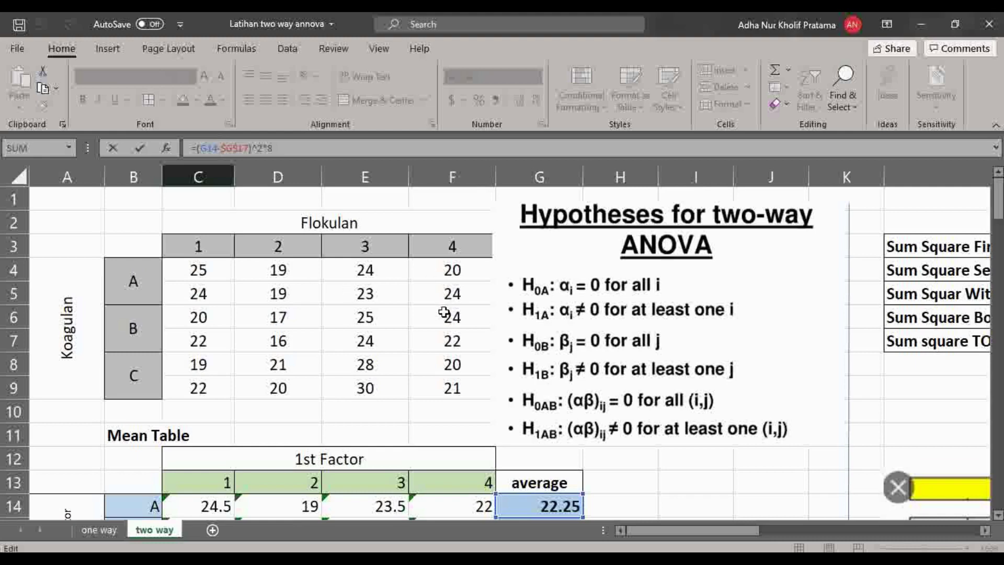
{"action": "scroll", "coordinate": [409, 432], "scroll_direction": "down", "scroll_amount": 7}
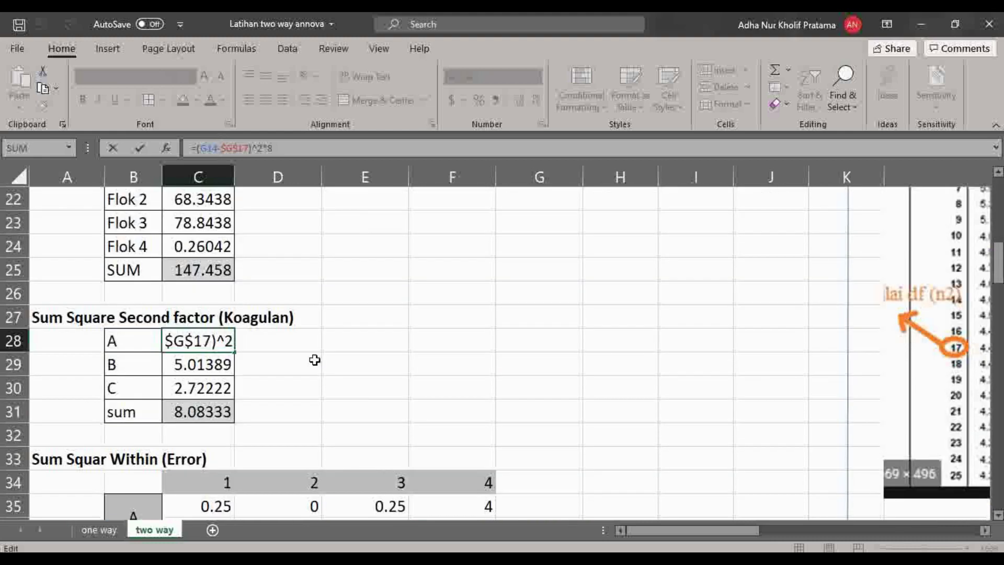
{"action": "left_click", "coordinate": [333, 383]}
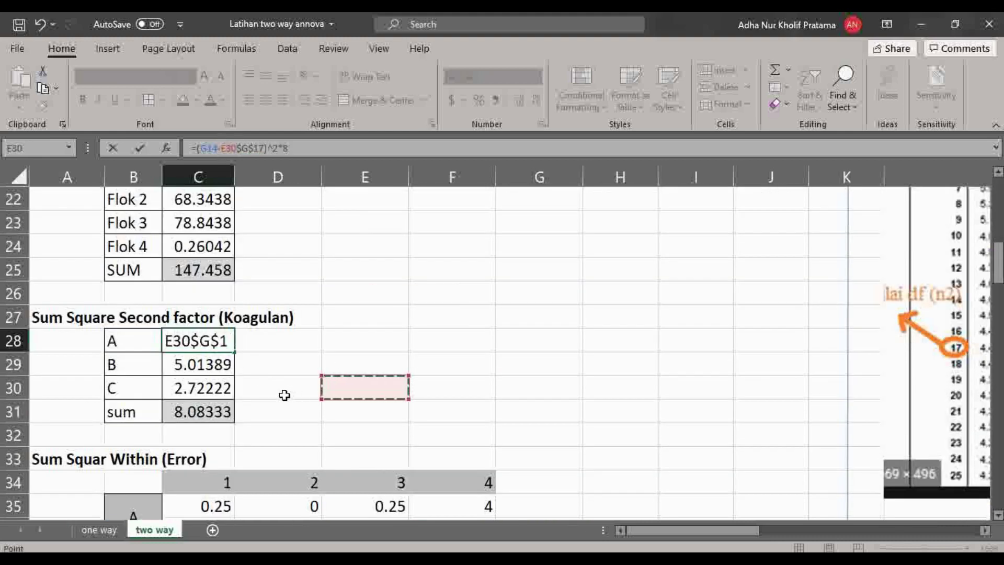
{"action": "key", "text": "Escape"}
Inspect the Koagulan B sum-of-squares formula in C29 and trace its references to the row B average and grand average
{"action": "left_click", "coordinate": [203, 358]}
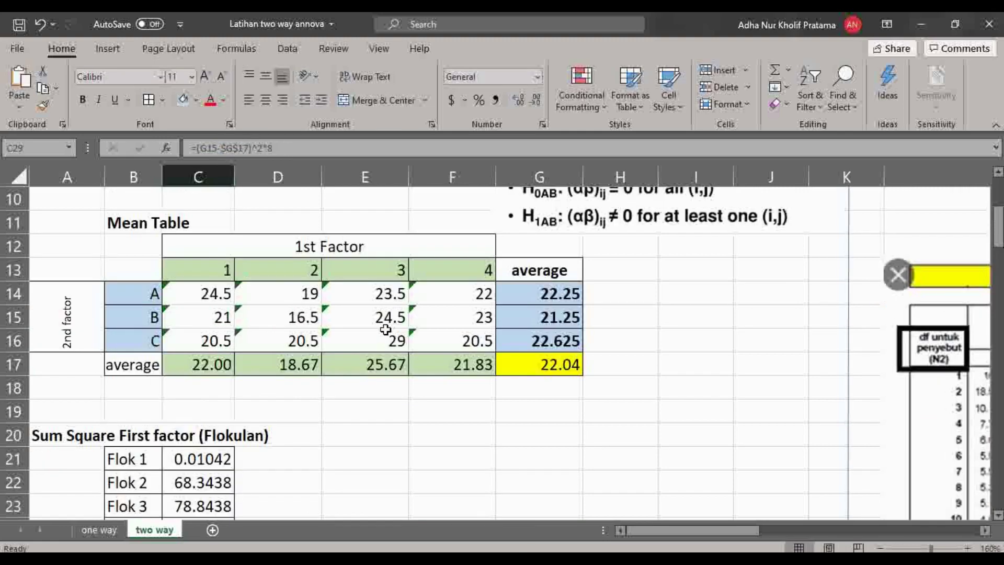
{"action": "scroll", "coordinate": [544, 302], "scroll_direction": "up", "scroll_amount": 4}
{"action": "scroll", "coordinate": [414, 459], "scroll_direction": "down", "scroll_amount": 1}
{"action": "key", "text": "F2"}
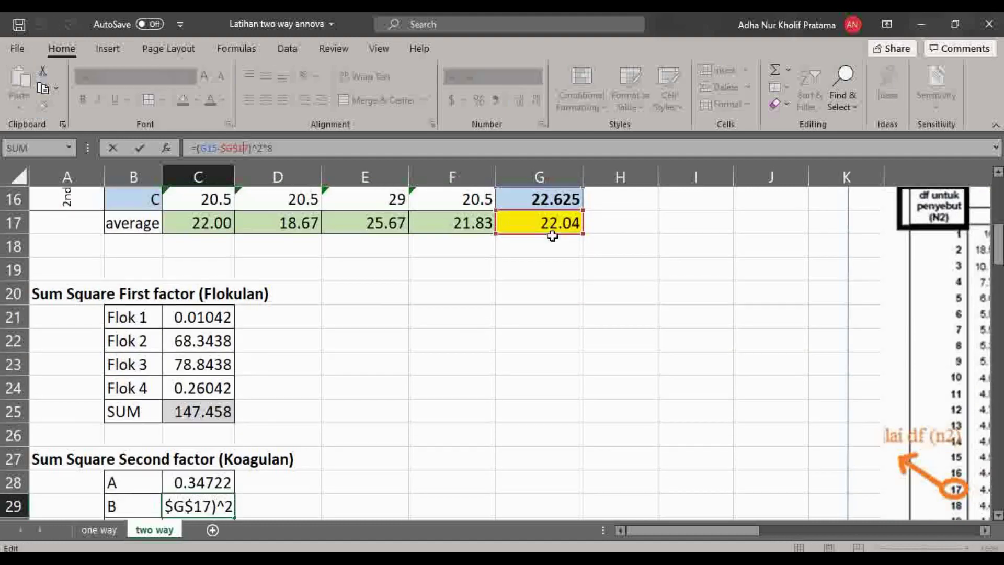
{"action": "scroll", "coordinate": [571, 298], "scroll_direction": "up", "scroll_amount": 2}
{"action": "key", "text": "Escape"}
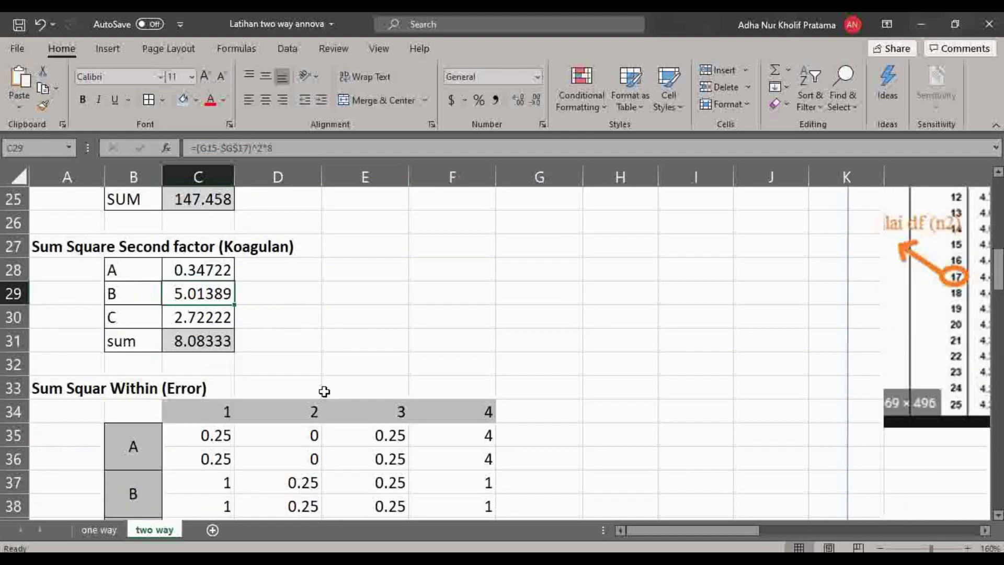
{"action": "left_click", "coordinate": [351, 312]}
{"action": "scroll", "coordinate": [354, 312], "scroll_direction": "up", "scroll_amount": 2}
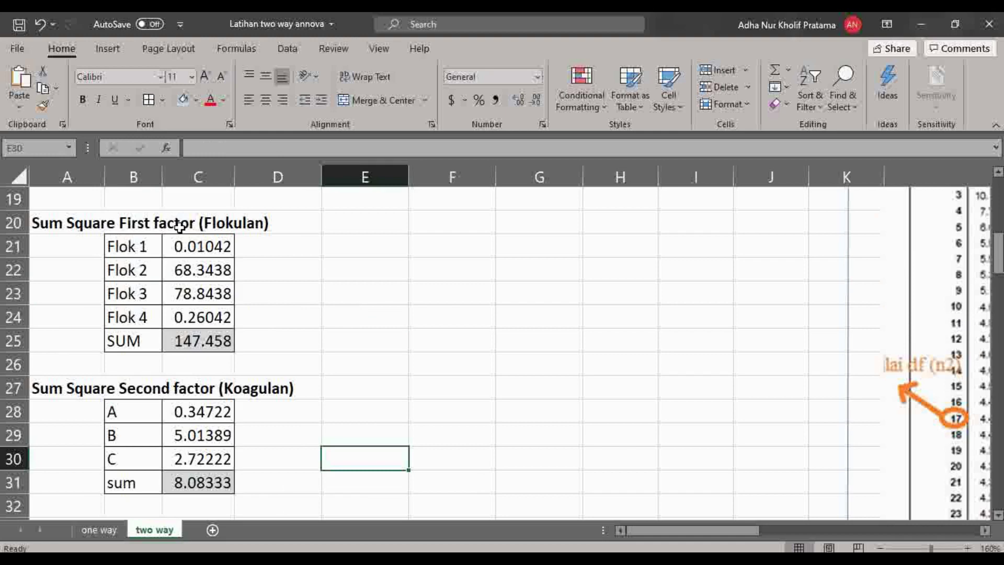
Review the Sum Squar Within (Error) block against the Koagulan sum of squares, the Sum Square Both Factor block and the Mean Table
{"action": "scroll", "coordinate": [291, 402], "scroll_direction": "down", "scroll_amount": 3}
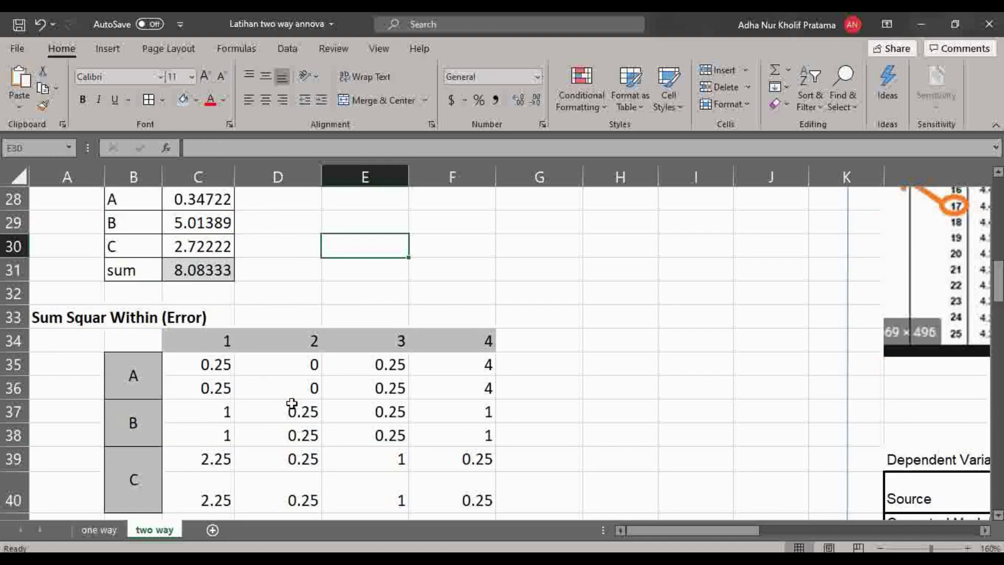
{"action": "scroll", "coordinate": [553, 400], "scroll_direction": "down", "scroll_amount": 2}
{"action": "scroll", "coordinate": [538, 397], "scroll_direction": "up", "scroll_amount": 1}
{"action": "scroll", "coordinate": [538, 397], "scroll_direction": "down", "scroll_amount": 3}
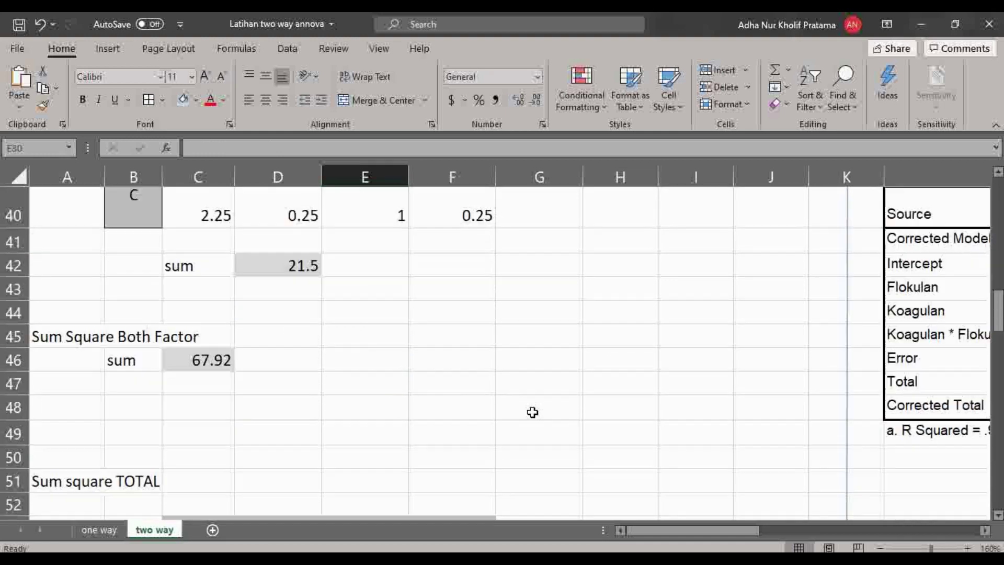
{"action": "scroll", "coordinate": [532, 413], "scroll_direction": "up", "scroll_amount": 3}
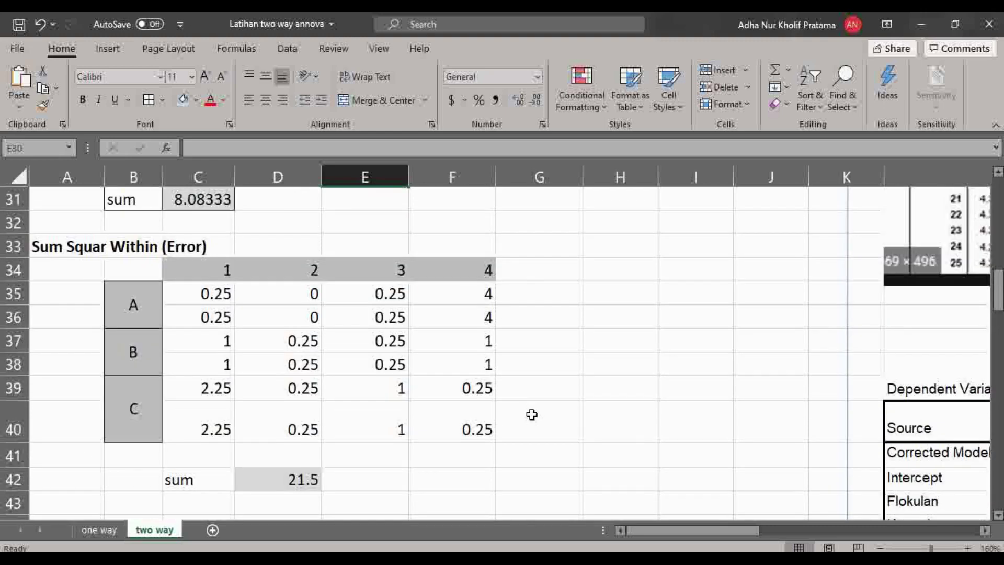
{"action": "scroll", "coordinate": [531, 414], "scroll_direction": "up", "scroll_amount": 1}
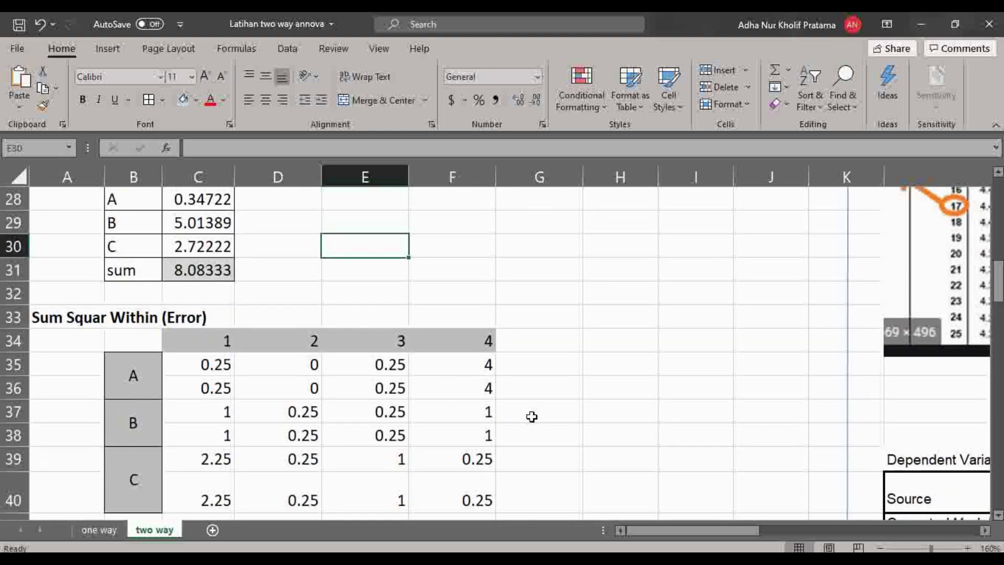
{"action": "scroll", "coordinate": [532, 416], "scroll_direction": "up", "scroll_amount": 1}
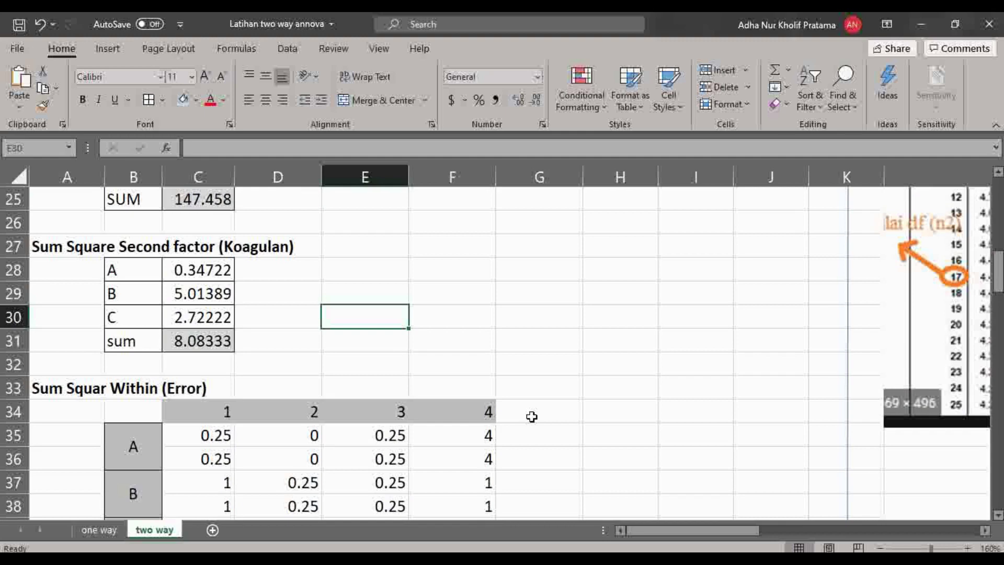
{"action": "scroll", "coordinate": [531, 416], "scroll_direction": "up", "scroll_amount": 1}
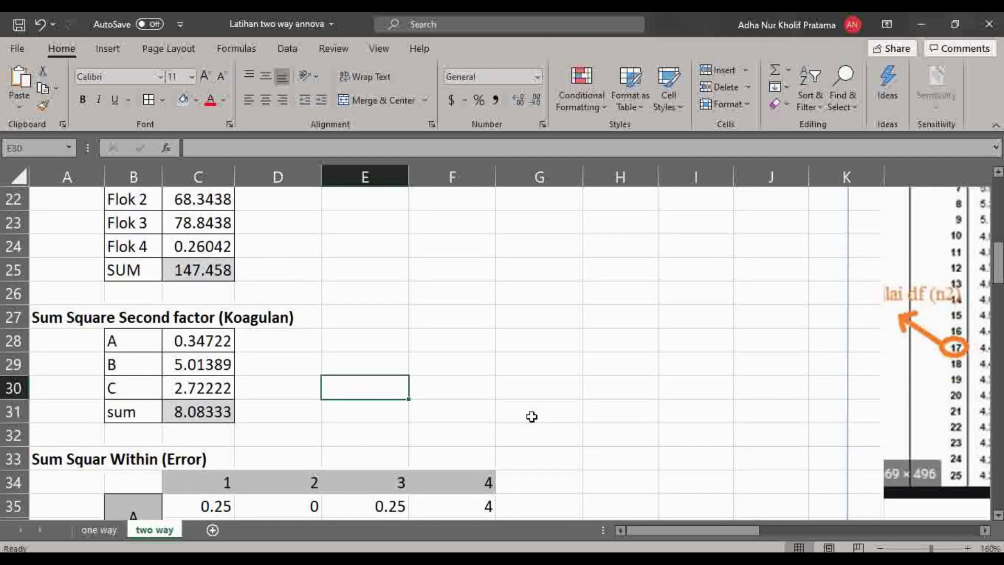
{"action": "scroll", "coordinate": [532, 417], "scroll_direction": "down", "scroll_amount": 2}
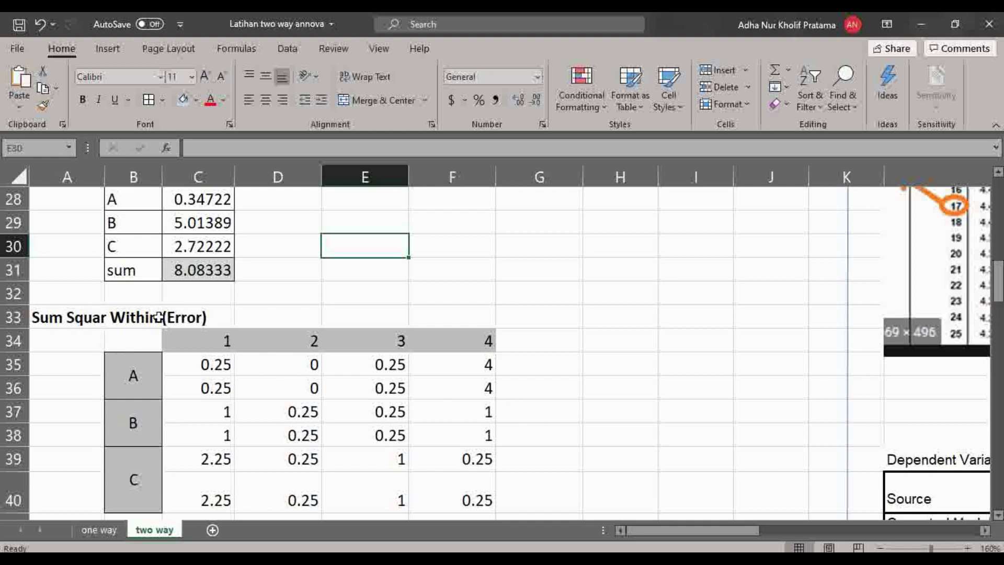
{"action": "scroll", "coordinate": [298, 390], "scroll_direction": "up", "scroll_amount": 2}
{"action": "scroll", "coordinate": [307, 403], "scroll_direction": "down", "scroll_amount": 2}
{"action": "scroll", "coordinate": [459, 394], "scroll_direction": "up", "scroll_amount": 9}
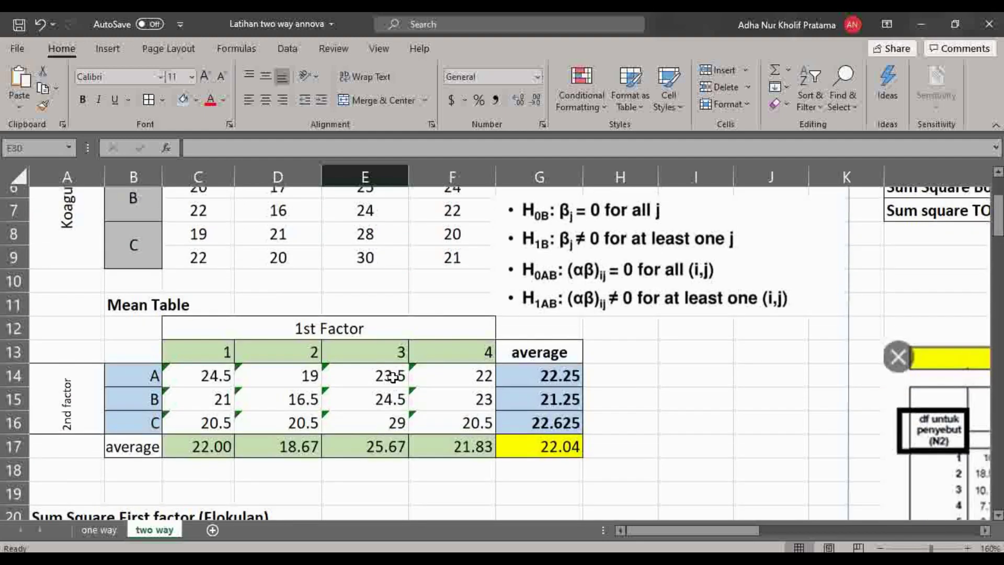
{"action": "scroll", "coordinate": [316, 309], "scroll_direction": "down", "scroll_amount": 9}
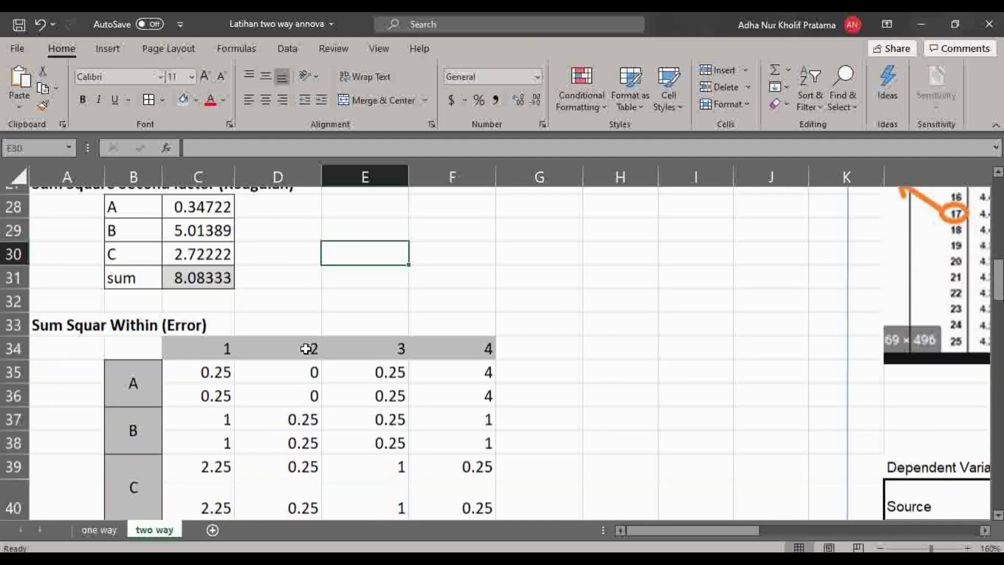
Inspect the within-error formula in C35 and trace its references to the first raw value in C4 and the cell mean in C14
{"action": "left_click", "coordinate": [217, 364]}
{"action": "key", "text": "F2"}
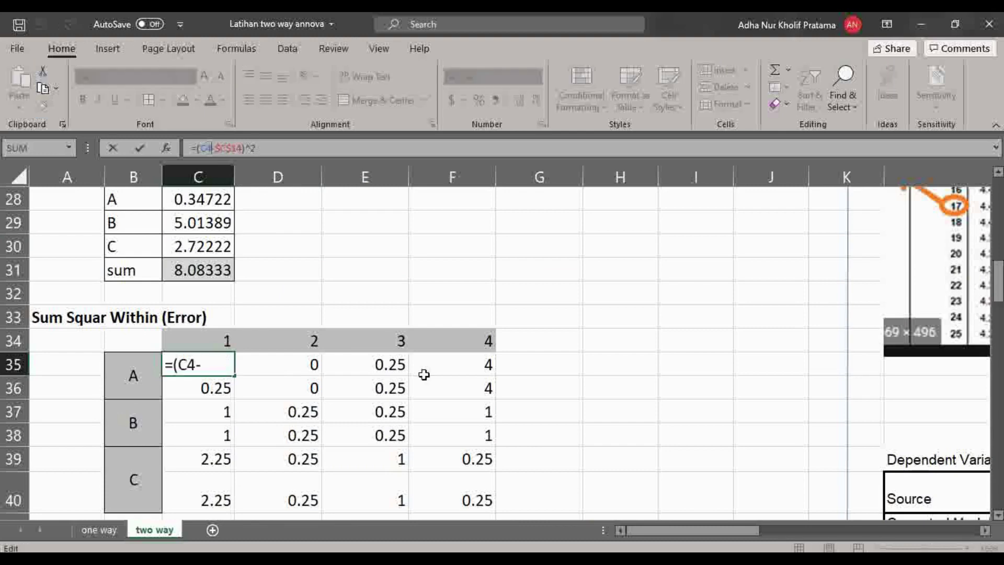
{"action": "scroll", "coordinate": [425, 390], "scroll_direction": "up", "scroll_amount": 2}
{"action": "scroll", "coordinate": [426, 390], "scroll_direction": "up", "scroll_amount": 4}
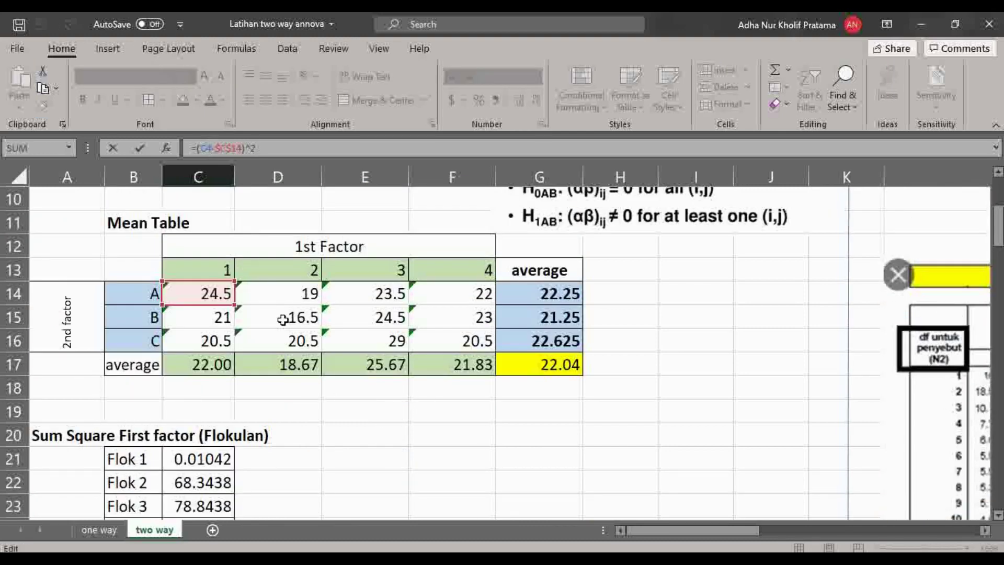
{"action": "scroll", "coordinate": [282, 319], "scroll_direction": "down", "scroll_amount": 7}
{"action": "scroll", "coordinate": [290, 332], "scroll_direction": "up", "scroll_amount": 6}
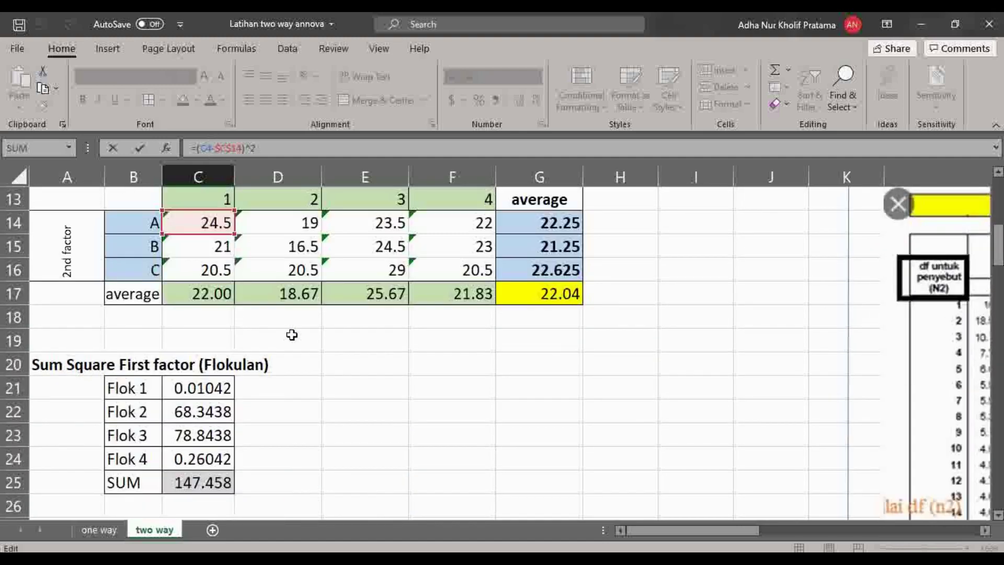
{"action": "scroll", "coordinate": [291, 335], "scroll_direction": "up", "scroll_amount": 4}
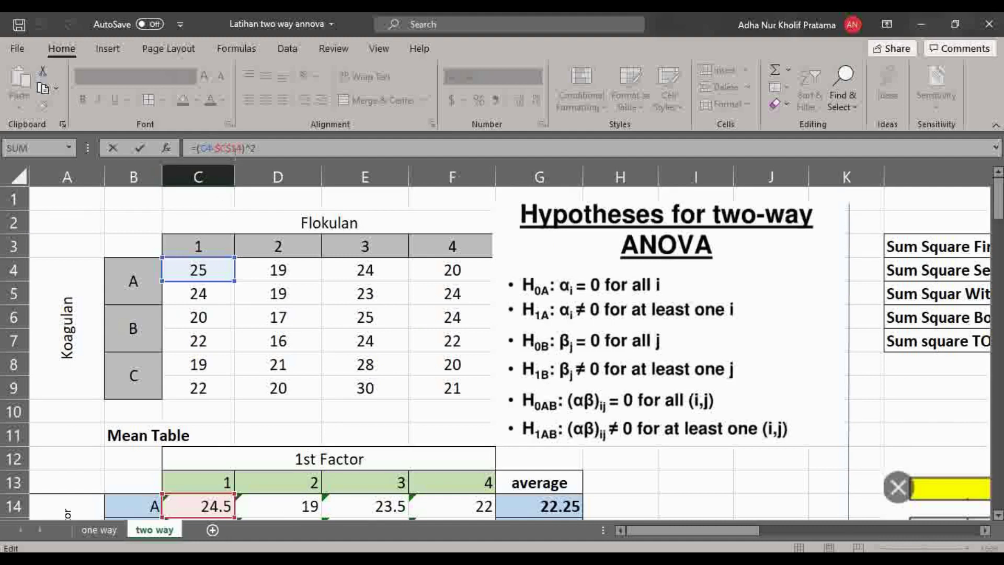
{"action": "scroll", "coordinate": [239, 222], "scroll_direction": "down", "scroll_amount": 2}
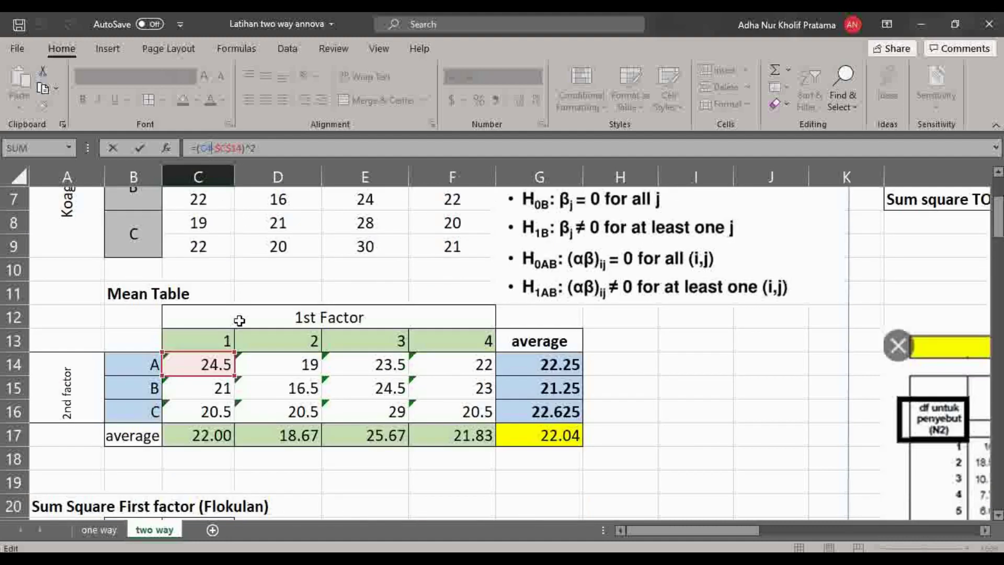
{"action": "scroll", "coordinate": [212, 372], "scroll_direction": "up", "scroll_amount": 2}
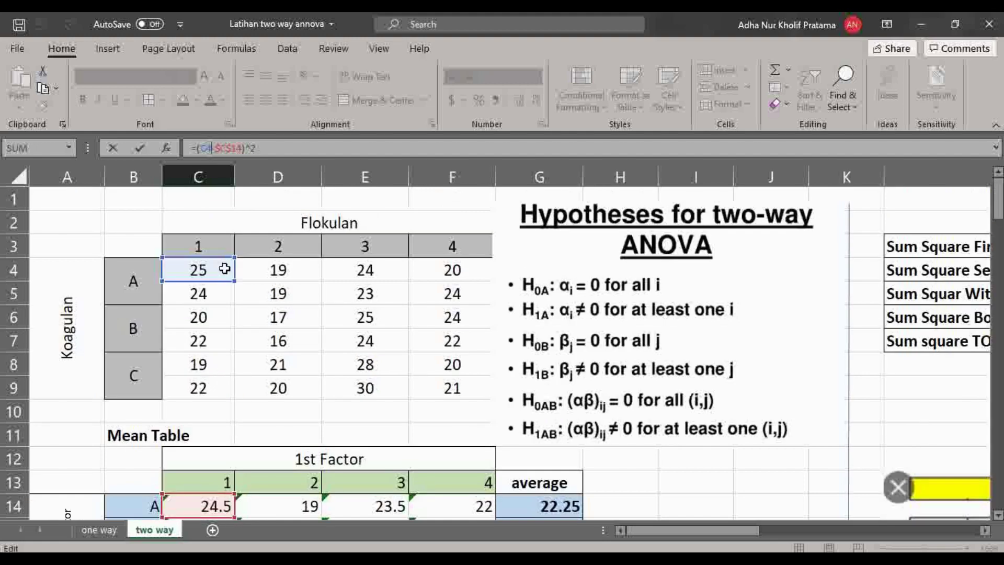
{"action": "scroll", "coordinate": [225, 269], "scroll_direction": "down", "scroll_amount": 9}
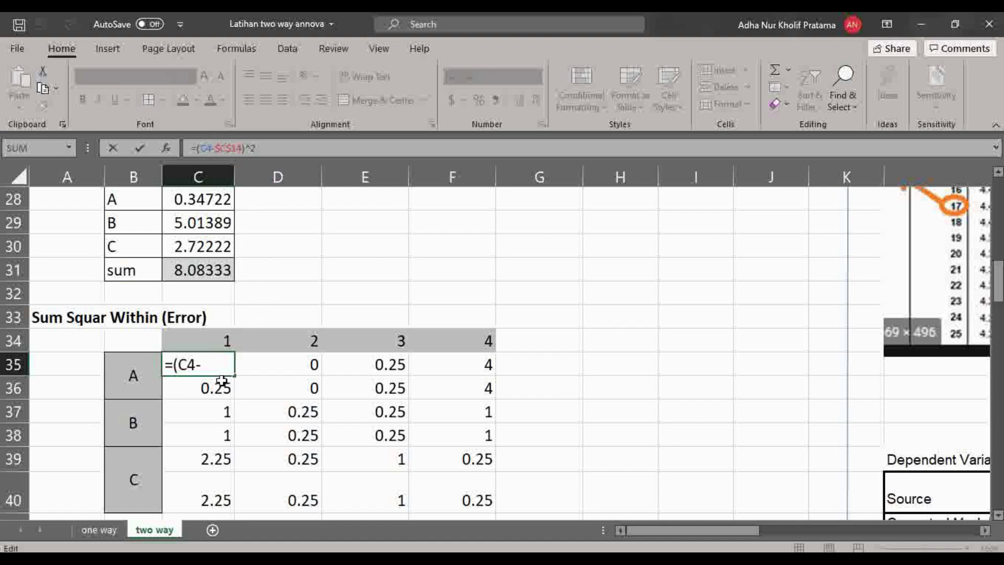
{"action": "key", "text": "Return"}
Inspect the within-error formula in C36 and trace its references to the second raw value in C5 and the cell mean in C14
{"action": "scroll", "coordinate": [245, 293], "scroll_direction": "up", "scroll_amount": 5}
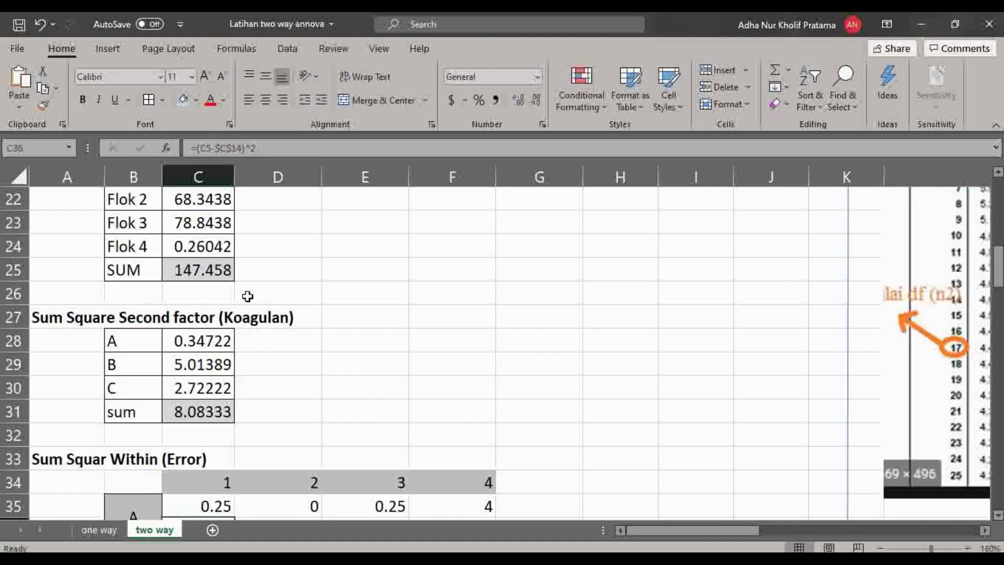
{"action": "left_click", "coordinate": [225, 149]}
{"action": "scroll", "coordinate": [225, 148], "scroll_direction": "down", "scroll_amount": 3}
{"action": "scroll", "coordinate": [225, 293], "scroll_direction": "up", "scroll_amount": 7}
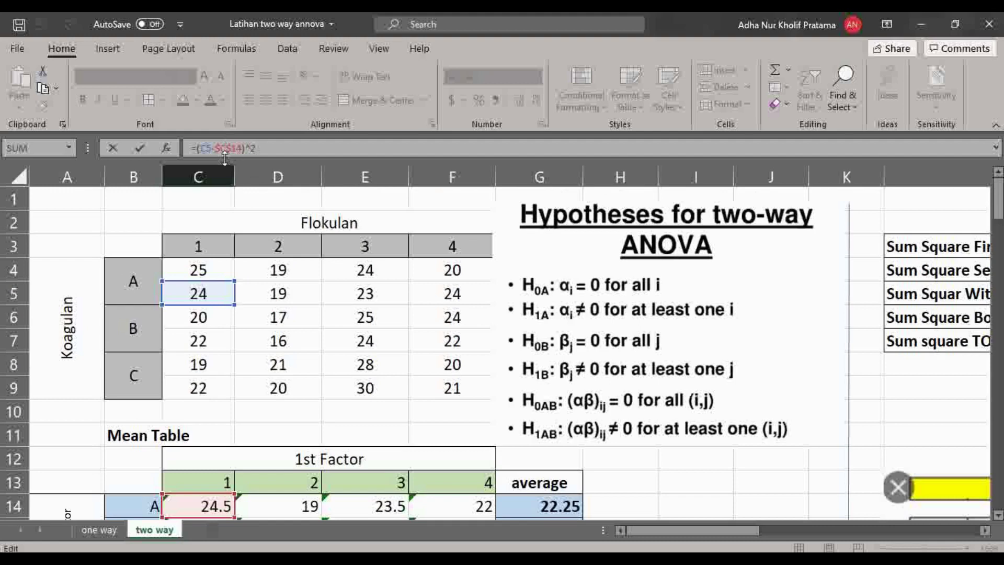
{"action": "scroll", "coordinate": [245, 199], "scroll_direction": "down", "scroll_amount": 3}
{"action": "scroll", "coordinate": [261, 261], "scroll_direction": "up", "scroll_amount": 2}
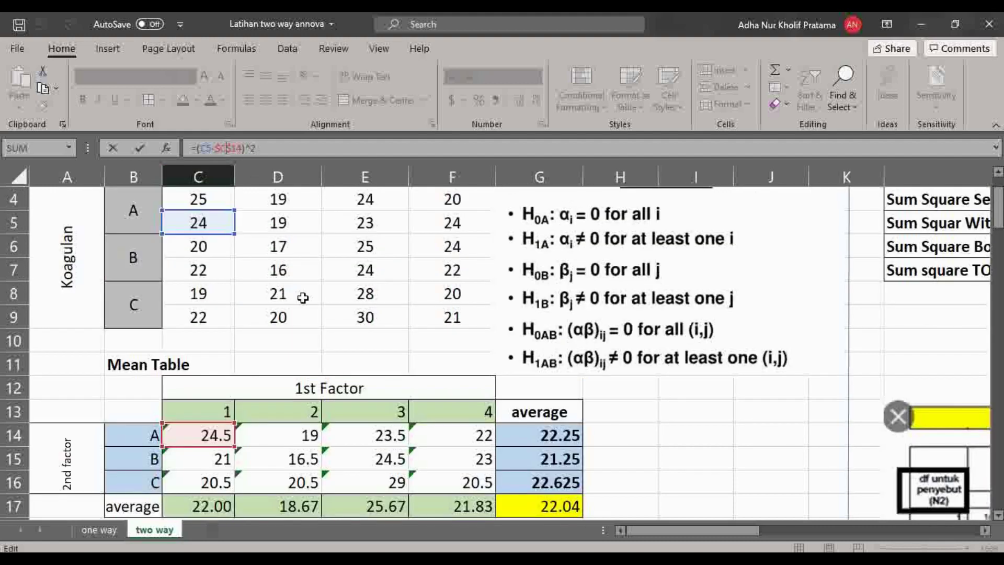
{"action": "scroll", "coordinate": [340, 366], "scroll_direction": "down", "scroll_amount": 9}
{"action": "left_click", "coordinate": [608, 404]}
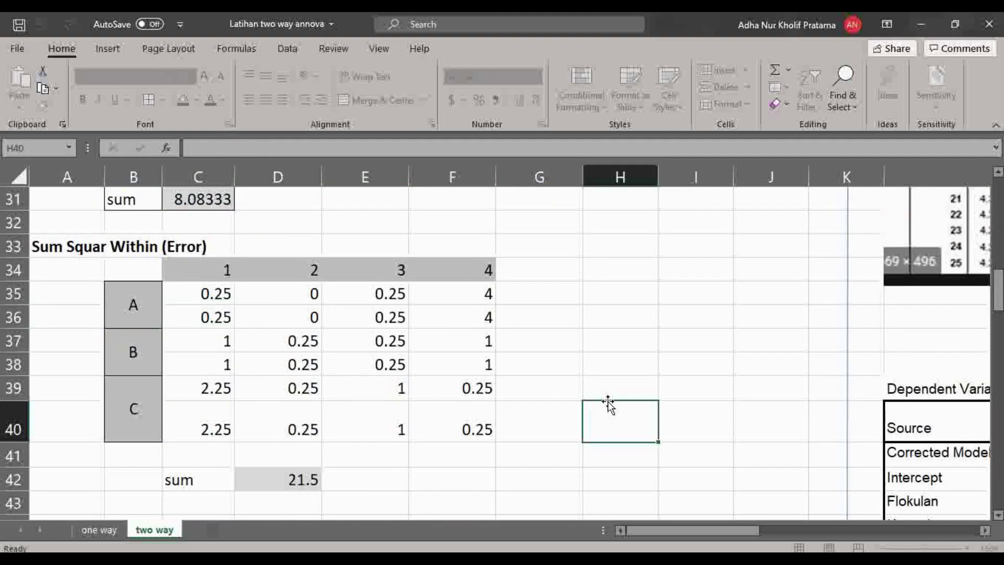
Inspect the within-error sum formula in D42 and trace the range C35:F40 it adds up
{"action": "scroll", "coordinate": [366, 460], "scroll_direction": "down", "scroll_amount": 1}
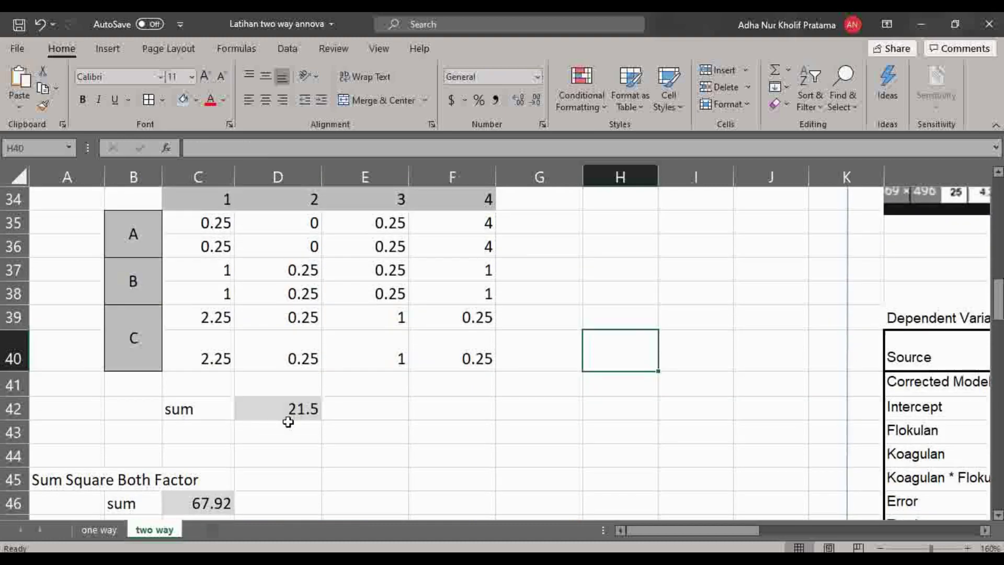
{"action": "left_click", "coordinate": [285, 411]}
{"action": "left_click", "coordinate": [225, 148]}
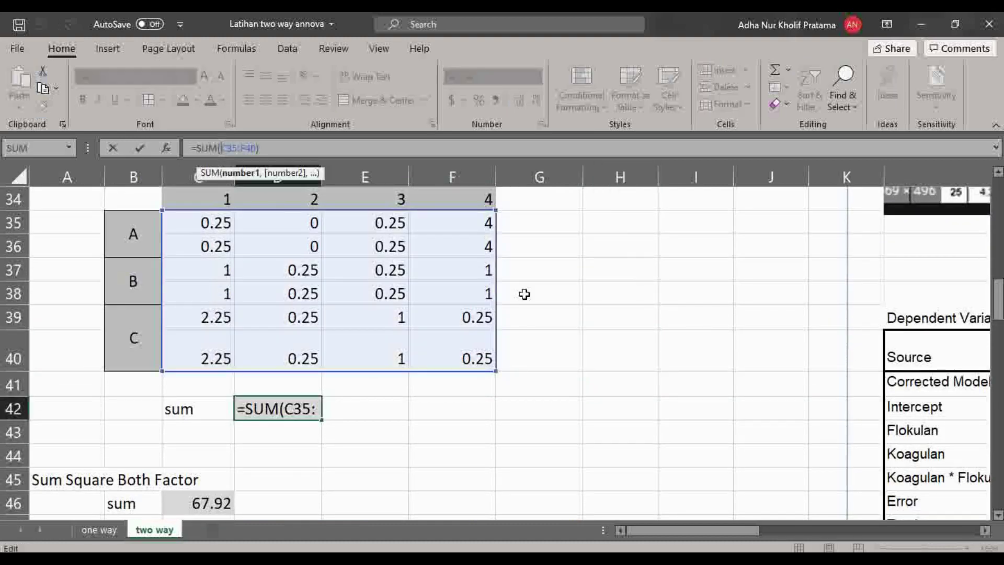
Close the within-error sum formula and review the Sum Squar Within (Error), Sum Square Both Factor and Sum square TOTAL blocks
{"action": "left_click", "coordinate": [513, 408]}
{"action": "key", "text": "Escape"}
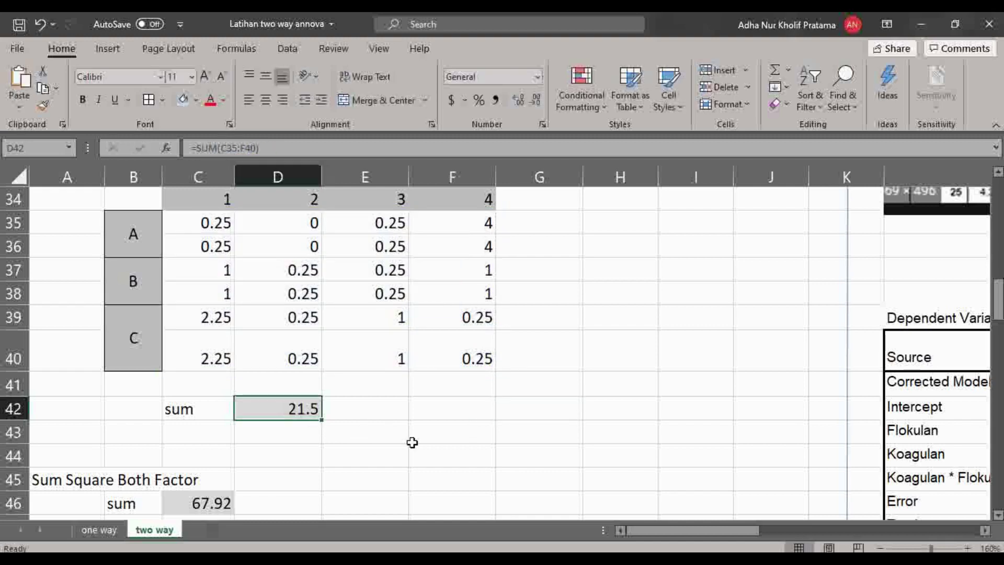
{"action": "left_click", "coordinate": [433, 426]}
{"action": "scroll", "coordinate": [143, 347], "scroll_direction": "up", "scroll_amount": 2}
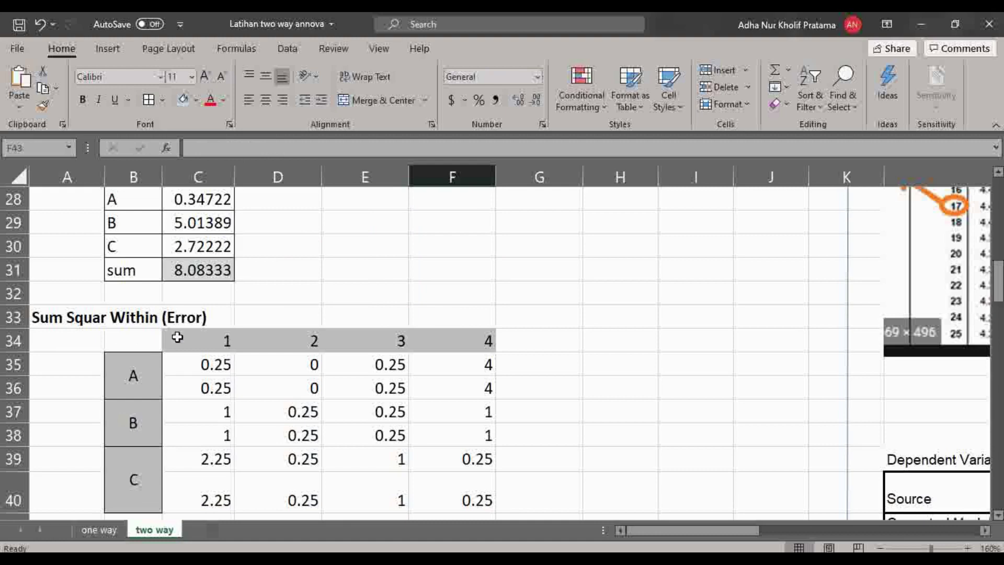
{"action": "scroll", "coordinate": [209, 339], "scroll_direction": "down", "scroll_amount": 3}
{"action": "scroll", "coordinate": [291, 367], "scroll_direction": "down", "scroll_amount": 2}
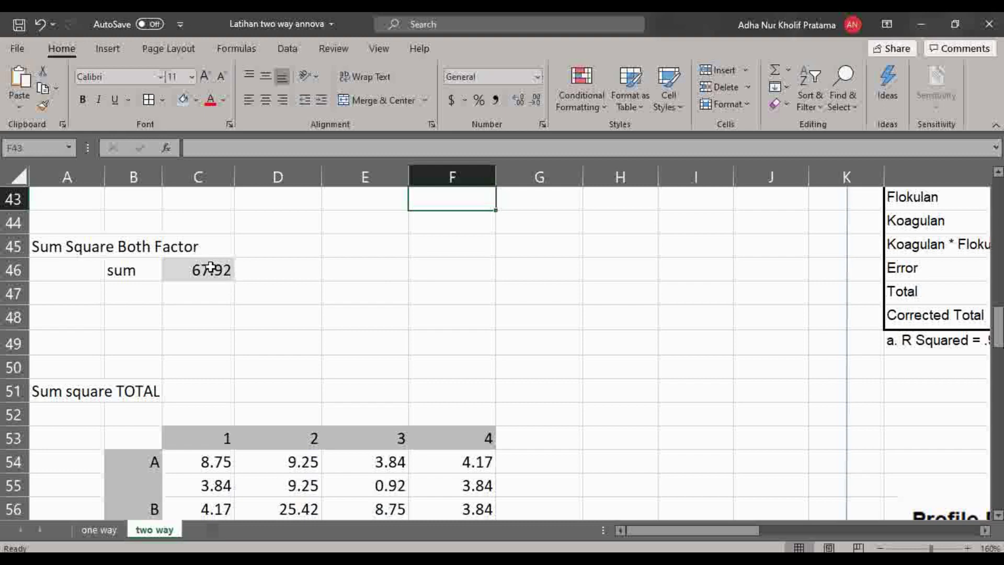
{"action": "scroll", "coordinate": [209, 276], "scroll_direction": "up", "scroll_amount": 2}
{"action": "scroll", "coordinate": [215, 280], "scroll_direction": "down", "scroll_amount": 1}
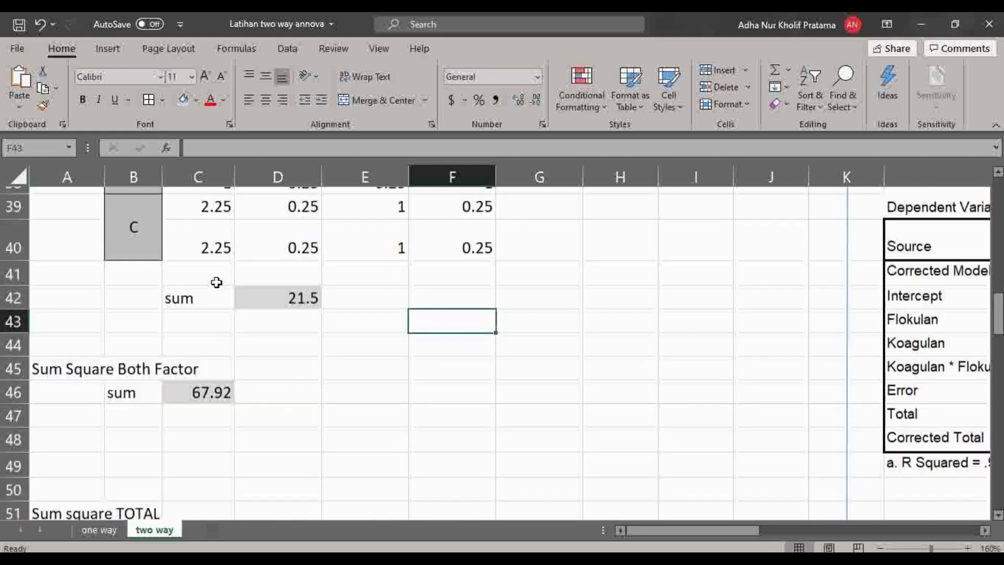
{"action": "scroll", "coordinate": [217, 282], "scroll_direction": "down", "scroll_amount": 3}
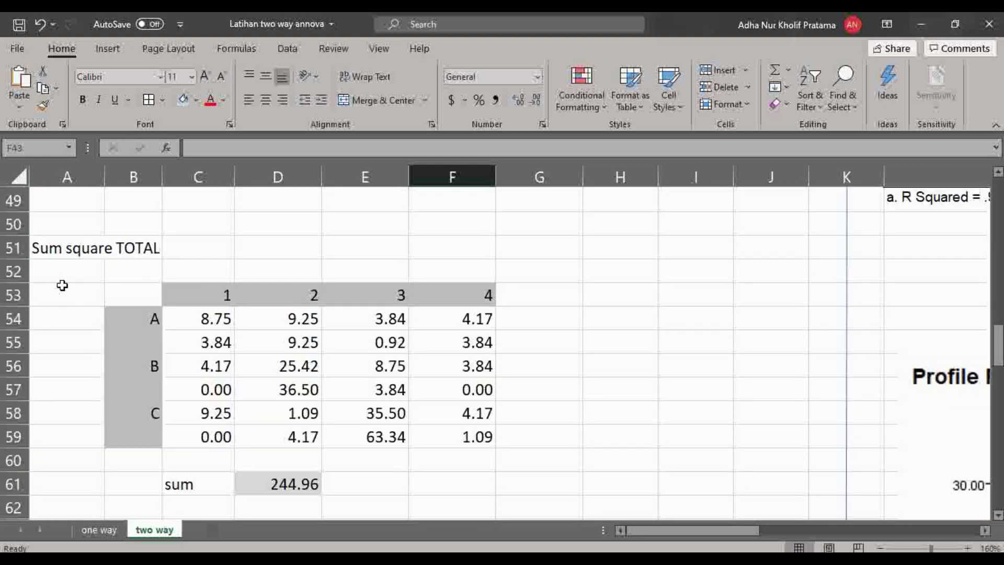
{"action": "scroll", "coordinate": [197, 269], "scroll_direction": "down", "scroll_amount": 1}
{"action": "scroll", "coordinate": [215, 259], "scroll_direction": "up", "scroll_amount": 1}
Inspect the total sum-of-squares formula in C54 and trace its references to the raw value in C4 and the grand mean in G17
{"action": "left_click", "coordinate": [220, 322]}
{"action": "scroll", "coordinate": [222, 319], "scroll_direction": "up", "scroll_amount": 2}
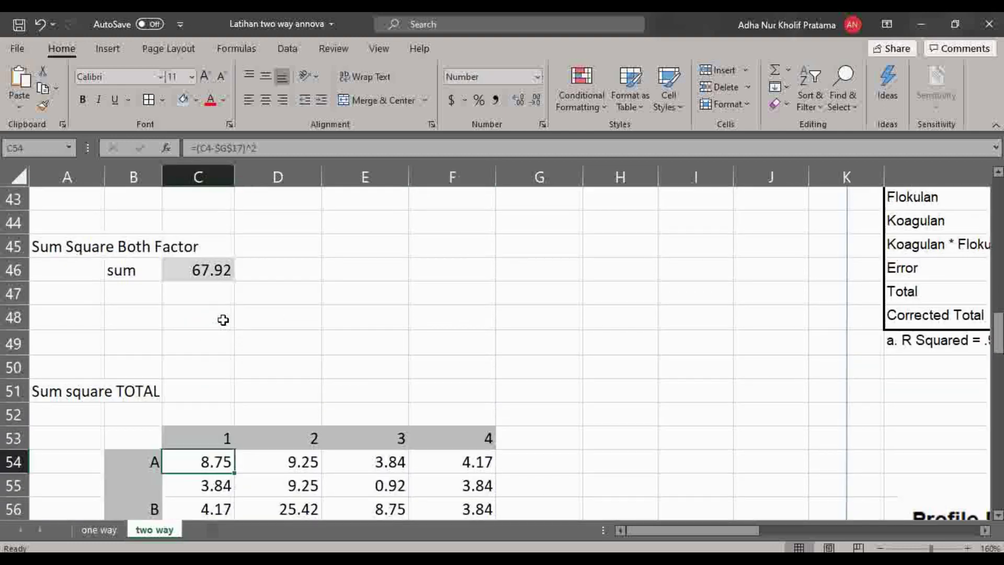
{"action": "left_click", "coordinate": [219, 152]}
{"action": "scroll", "coordinate": [321, 320], "scroll_direction": "up", "scroll_amount": 9}
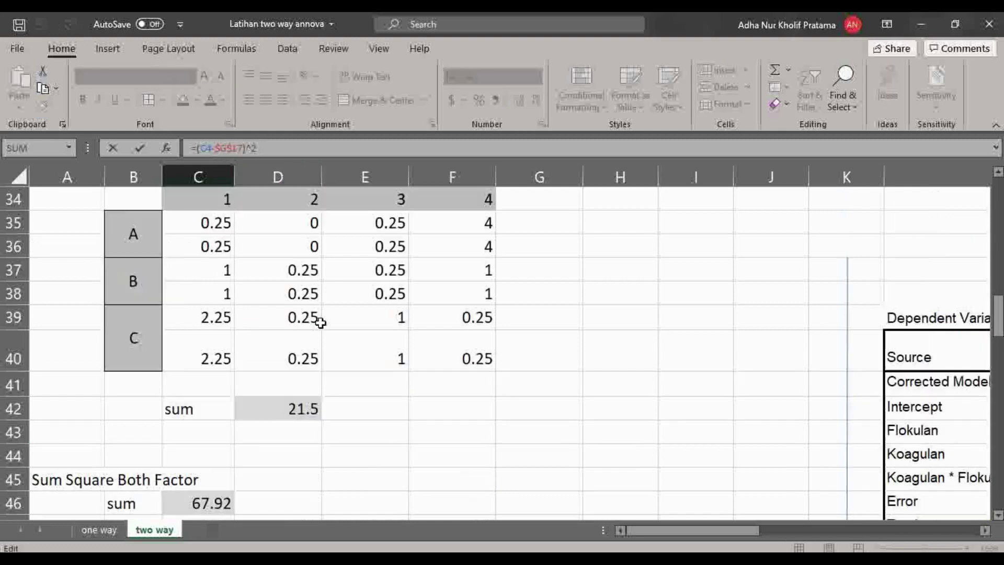
{"action": "scroll", "coordinate": [335, 397], "scroll_direction": "up", "scroll_amount": 5}
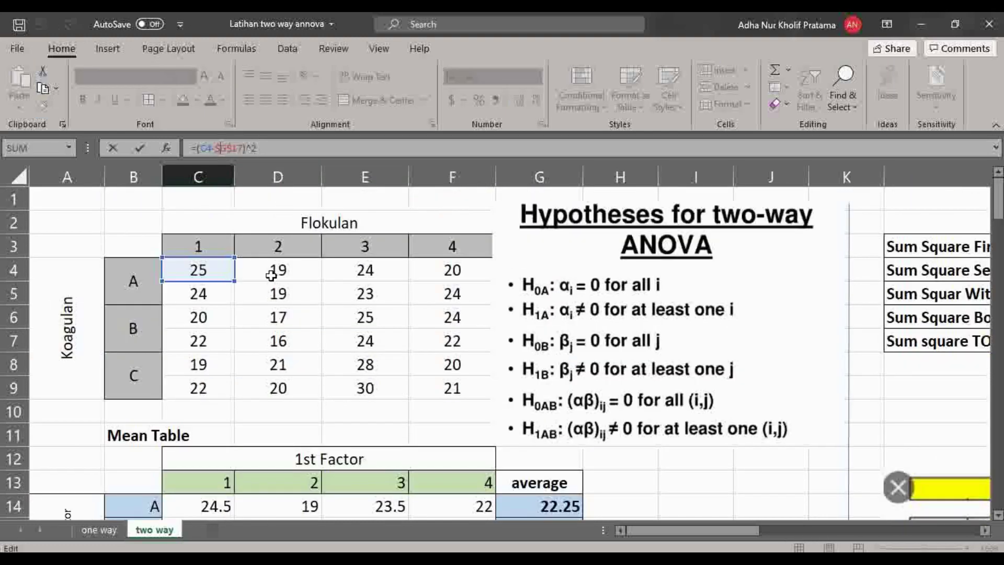
{"action": "scroll", "coordinate": [239, 313], "scroll_direction": "down", "scroll_amount": 3}
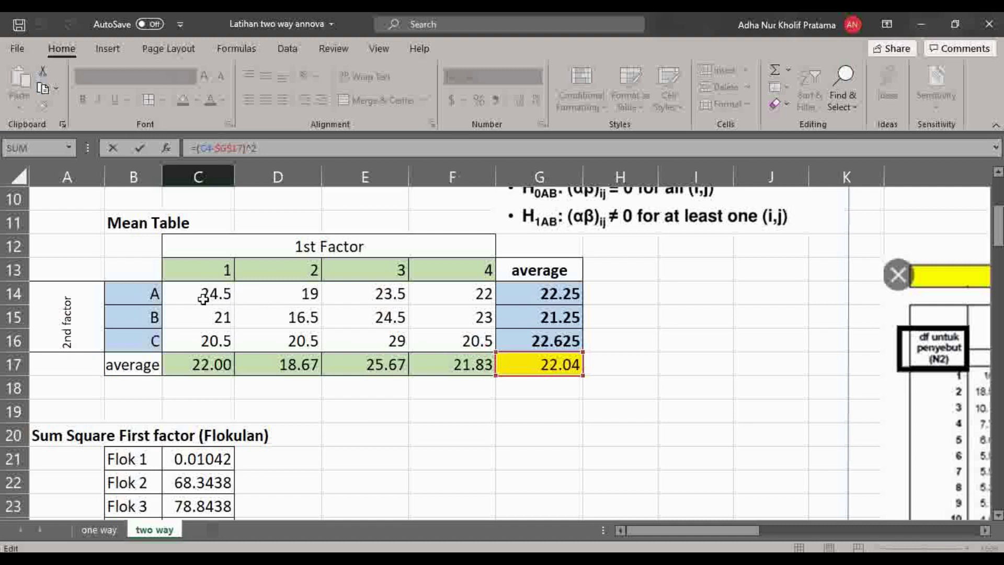
{"action": "scroll", "coordinate": [225, 302], "scroll_direction": "down", "scroll_amount": 3}
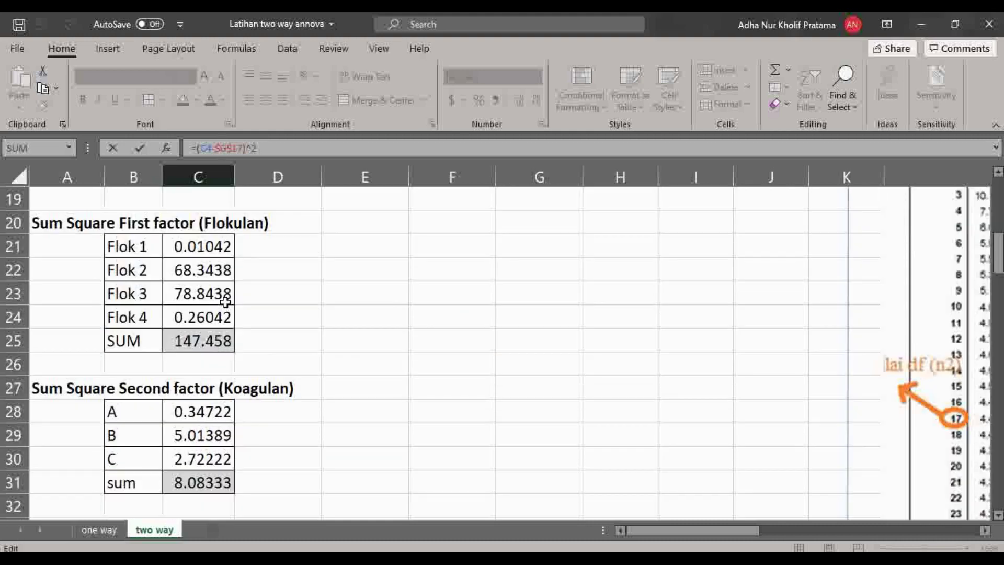
{"action": "scroll", "coordinate": [578, 370], "scroll_direction": "up", "scroll_amount": 2}
{"action": "scroll", "coordinate": [362, 393], "scroll_direction": "down", "scroll_amount": 4}
{"action": "scroll", "coordinate": [362, 394], "scroll_direction": "down", "scroll_amount": 4}
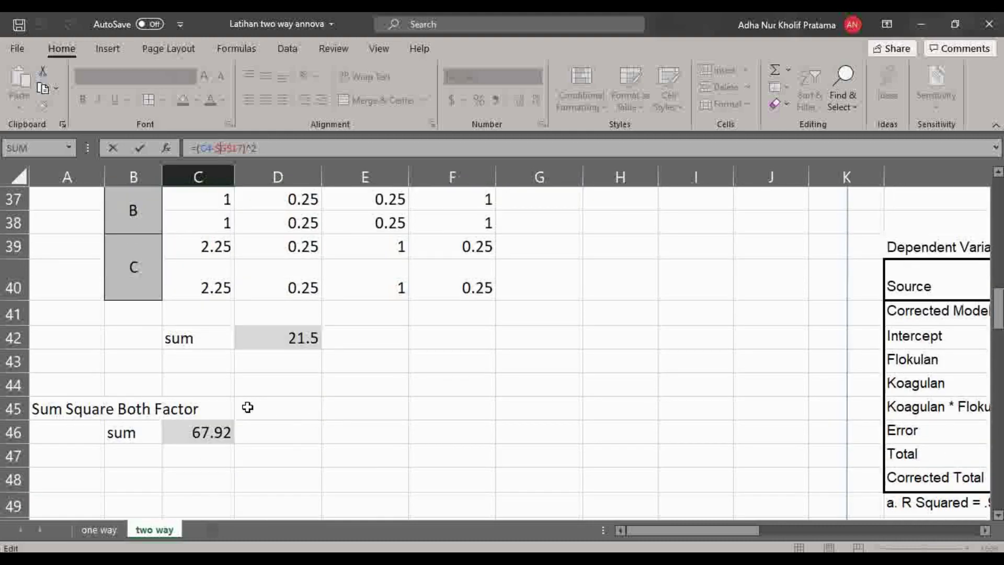
{"action": "scroll", "coordinate": [246, 407], "scroll_direction": "down", "scroll_amount": 3}
{"action": "key", "text": "Escape"}
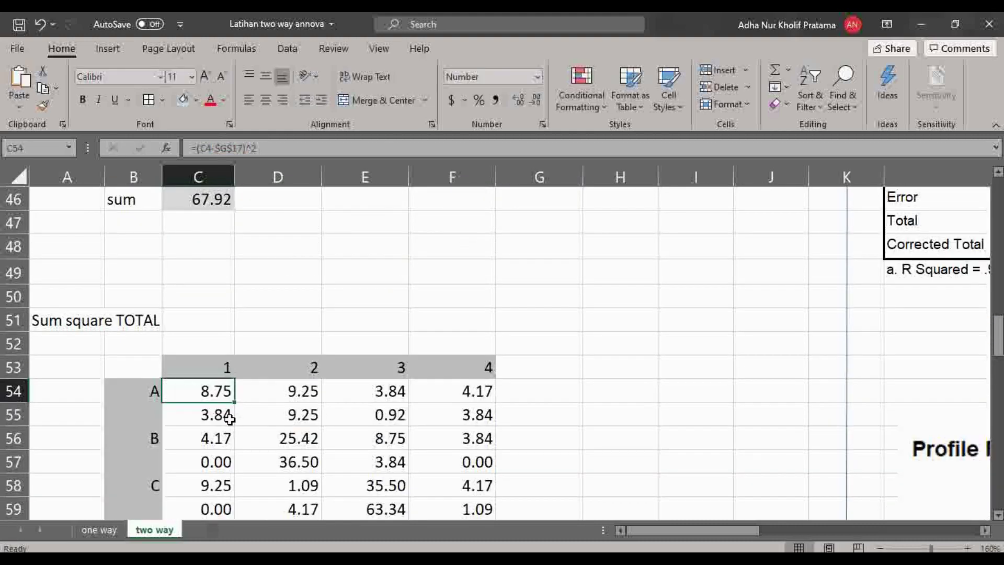
Inspect the total sum-of-squares formula in C55 and its references to C5 and the grand mean in G17
{"action": "left_click", "coordinate": [228, 417]}
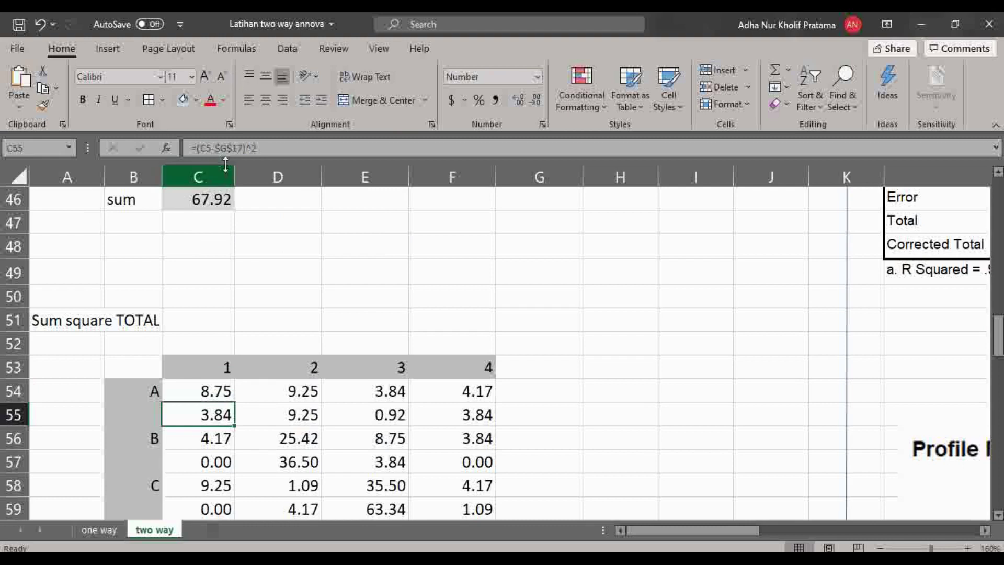
{"action": "left_click", "coordinate": [207, 148]}
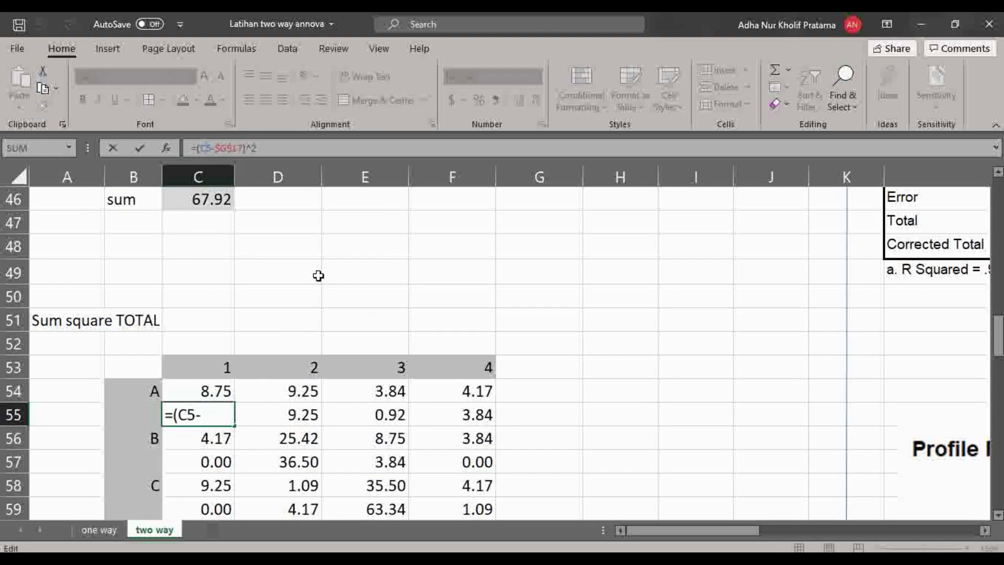
{"action": "left_click", "coordinate": [324, 303]}
{"action": "scroll", "coordinate": [398, 440], "scroll_direction": "down", "scroll_amount": 2}
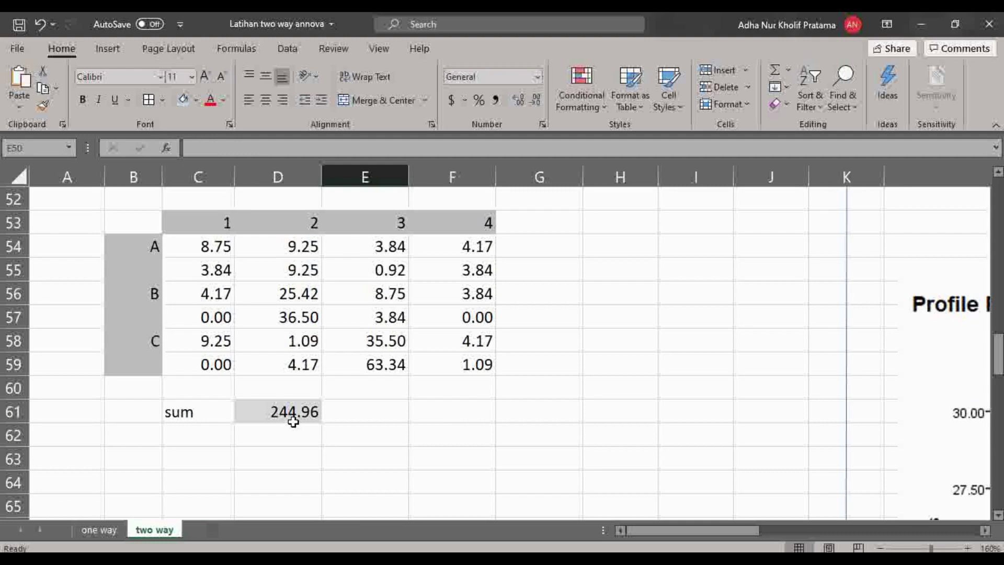
Compare the Sum square TOTAL block and its sum in D61 with the Sum Square Both Factor sum in C46
{"action": "scroll", "coordinate": [293, 422], "scroll_direction": "up", "scroll_amount": 2}
{"action": "scroll", "coordinate": [229, 333], "scroll_direction": "up", "scroll_amount": 2}
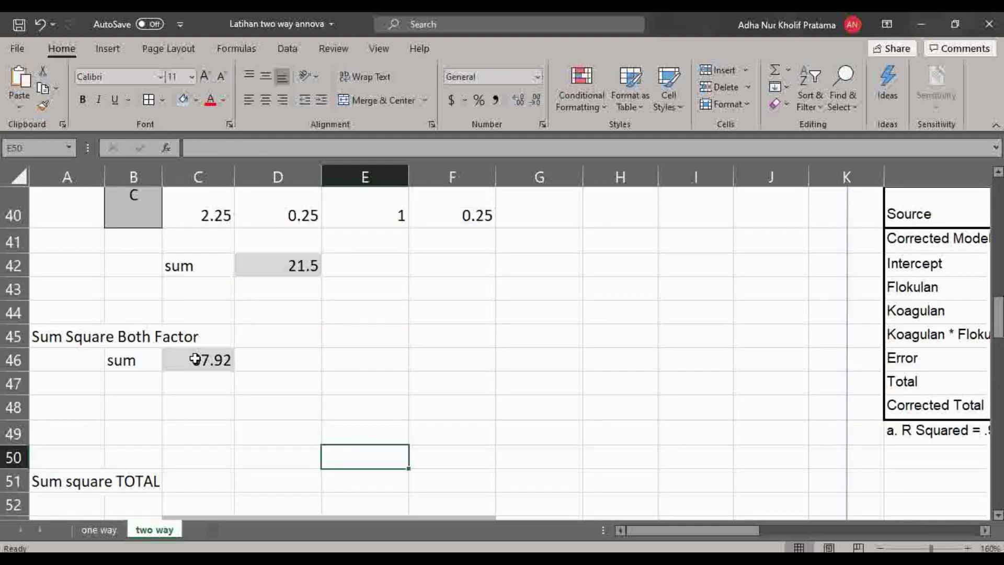
{"action": "scroll", "coordinate": [314, 369], "scroll_direction": "down", "scroll_amount": 2}
{"action": "scroll", "coordinate": [313, 369], "scroll_direction": "down", "scroll_amount": 4}
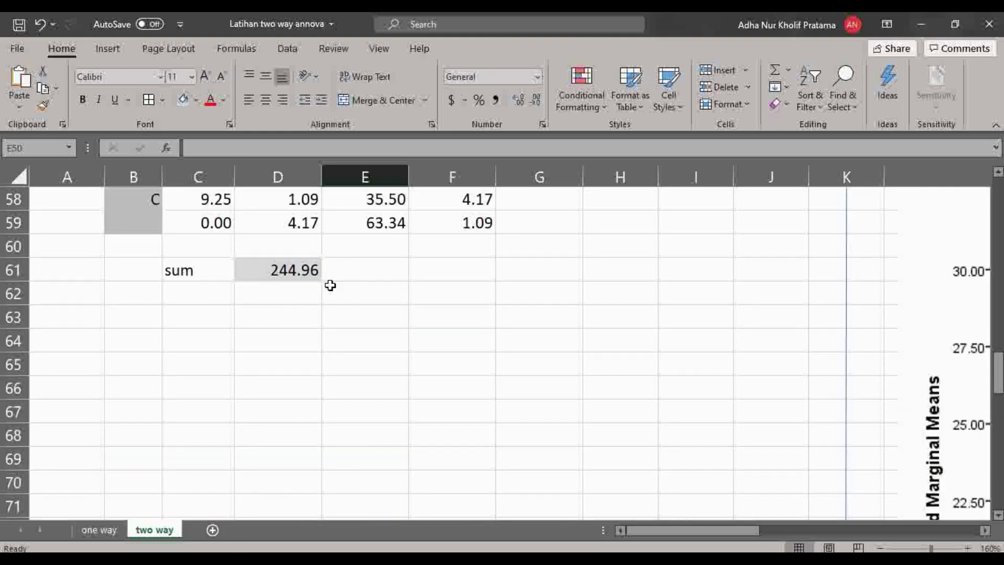
{"action": "scroll", "coordinate": [366, 316], "scroll_direction": "up", "scroll_amount": 3}
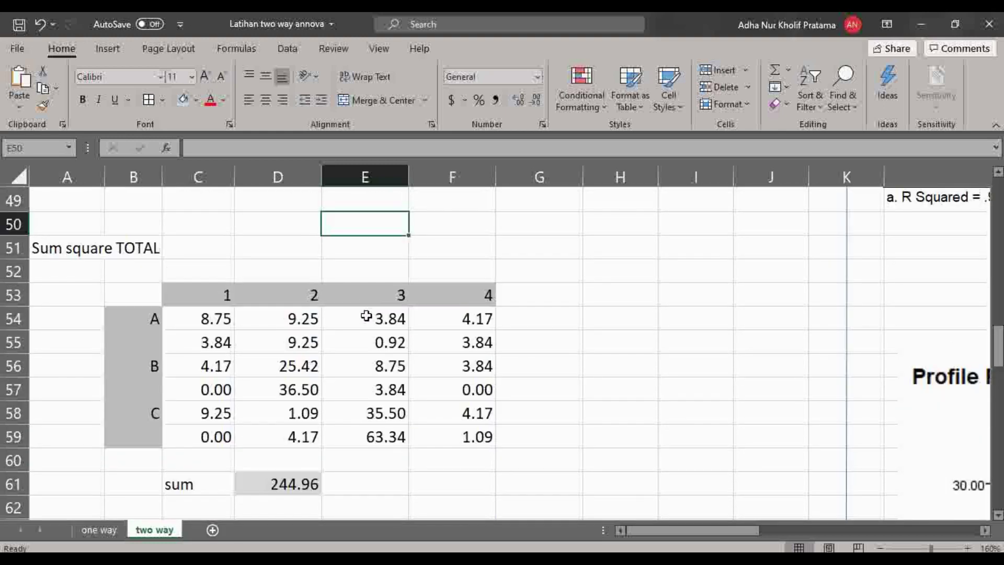
{"action": "scroll", "coordinate": [366, 319], "scroll_direction": "up", "scroll_amount": 2}
{"action": "scroll", "coordinate": [433, 338], "scroll_direction": "down", "scroll_amount": 3}
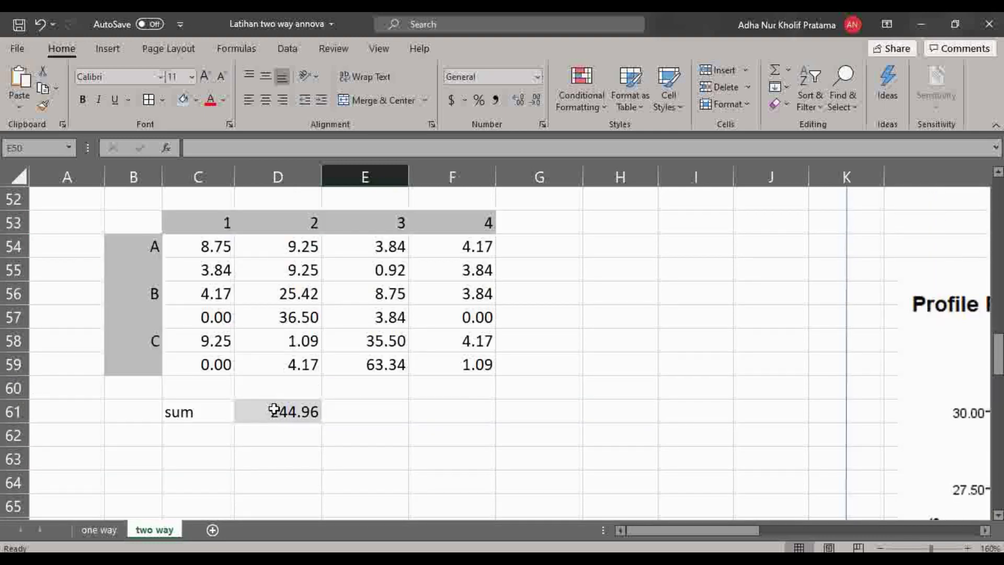
{"action": "scroll", "coordinate": [278, 392], "scroll_direction": "up", "scroll_amount": 1}
{"action": "scroll", "coordinate": [232, 234], "scroll_direction": "up", "scroll_amount": 3}
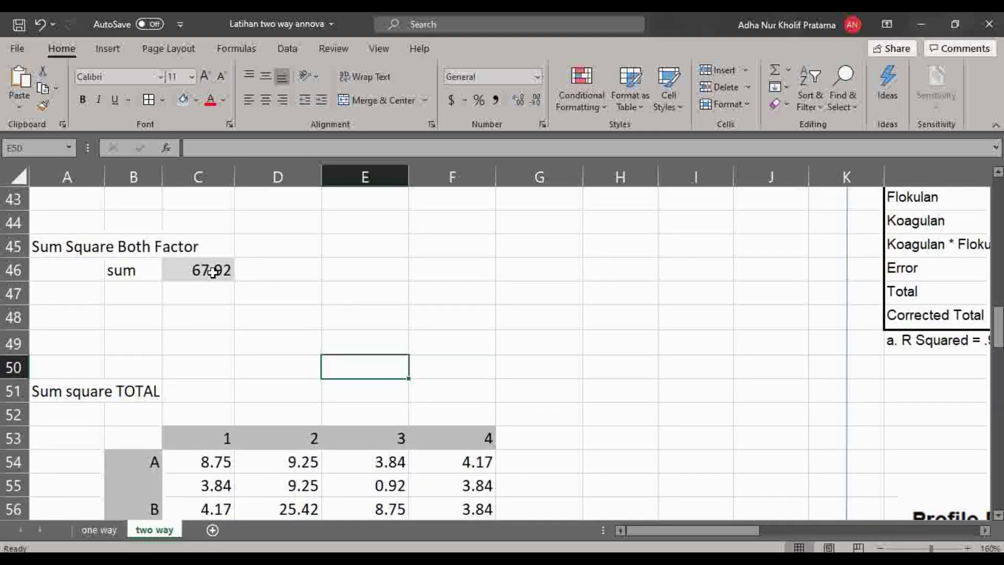
{"action": "scroll", "coordinate": [285, 382], "scroll_direction": "down", "scroll_amount": 1}
{"action": "scroll", "coordinate": [286, 383], "scroll_direction": "down", "scroll_amount": 2}
{"action": "scroll", "coordinate": [141, 257], "scroll_direction": "up", "scroll_amount": 2}
{"action": "scroll", "coordinate": [251, 296], "scroll_direction": "down", "scroll_amount": 3}
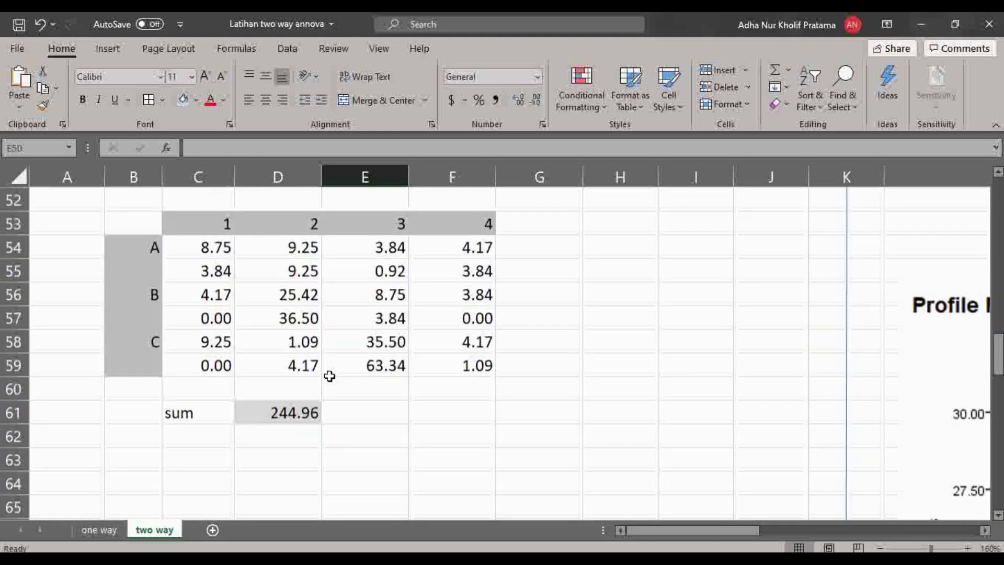
Review the Flokulan, Koagulan and within-error sums of squares as parts of the total sum of squares
{"action": "scroll", "coordinate": [303, 414], "scroll_direction": "up", "scroll_amount": 7}
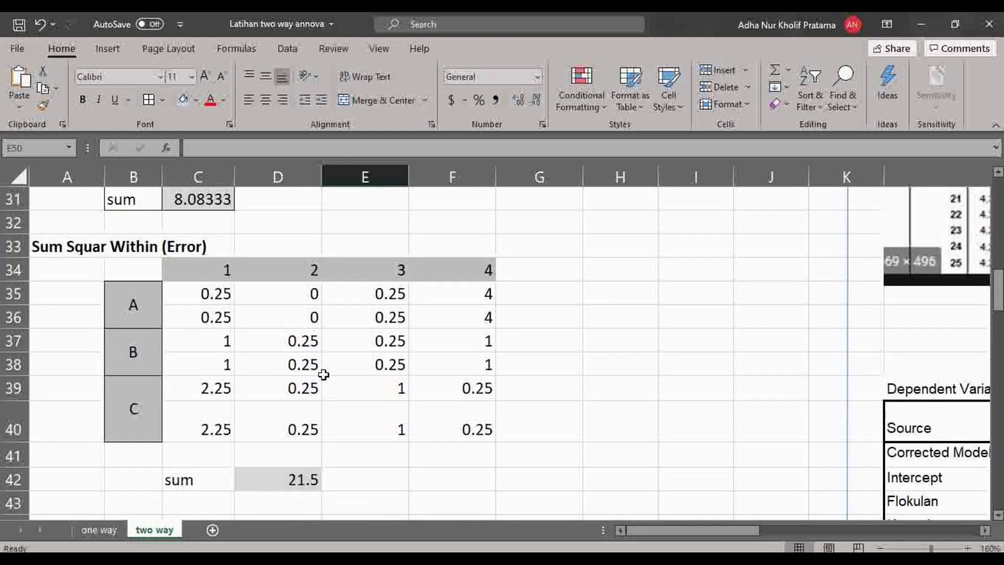
{"action": "scroll", "coordinate": [329, 482], "scroll_direction": "up", "scroll_amount": 3}
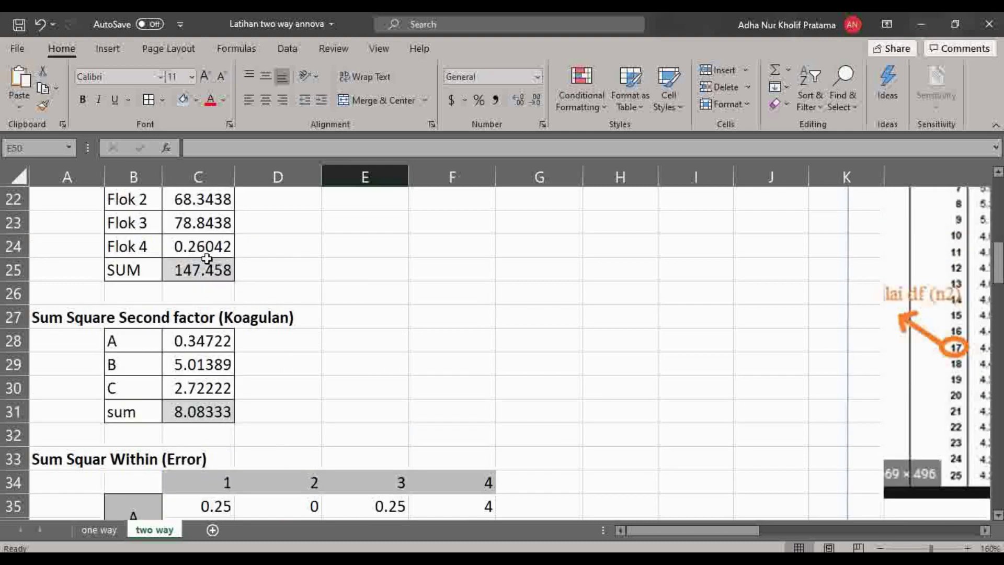
{"action": "scroll", "coordinate": [245, 322], "scroll_direction": "up", "scroll_amount": 2}
{"action": "scroll", "coordinate": [599, 461], "scroll_direction": "down", "scroll_amount": 5}
{"action": "scroll", "coordinate": [269, 382], "scroll_direction": "up", "scroll_amount": 2}
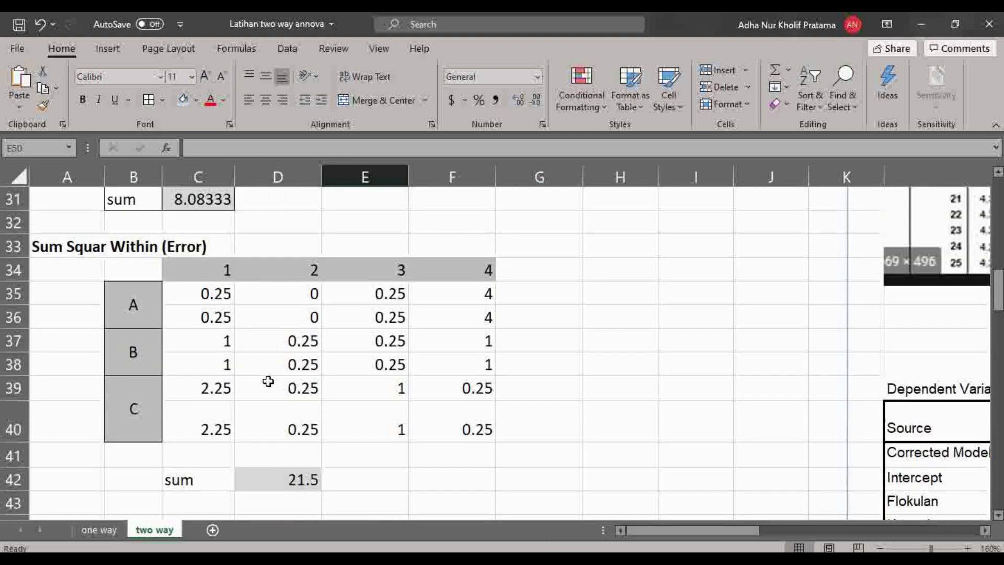
{"action": "scroll", "coordinate": [292, 385], "scroll_direction": "down", "scroll_amount": 2}
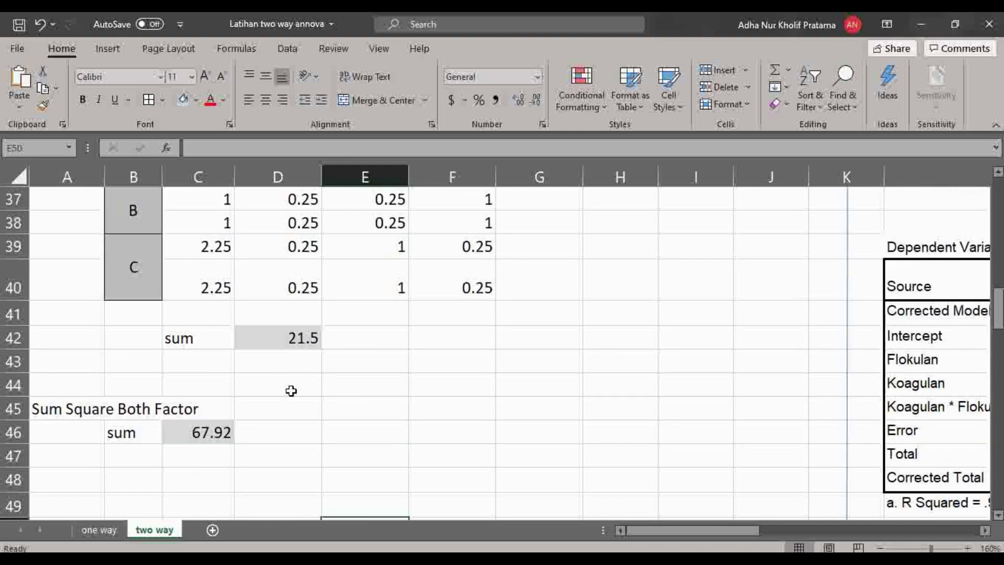
Examine the Sum of Square column of the ANOVA summary table, covering the Flokulan, Both Factor and TOTAL rows
{"action": "left_click_drag", "start_coordinate": [706, 535], "coordinate": [901, 516]}
{"action": "scroll", "coordinate": [509, 453], "scroll_direction": "down", "scroll_amount": 4}
{"action": "scroll", "coordinate": [676, 415], "scroll_direction": "up", "scroll_amount": 6}
{"action": "scroll", "coordinate": [697, 392], "scroll_direction": "up", "scroll_amount": 8}
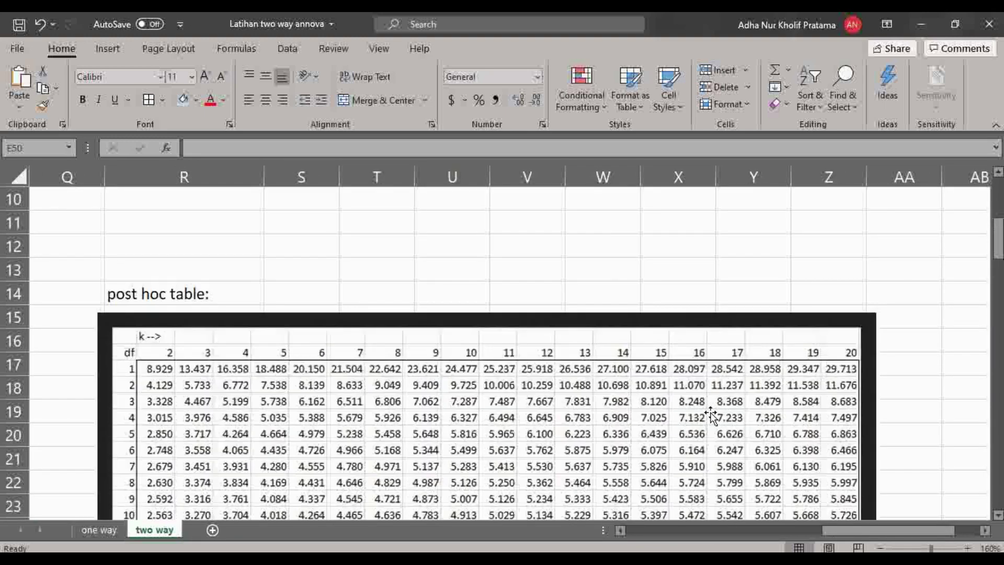
{"action": "left_click_drag", "start_coordinate": [863, 530], "coordinate": [754, 531]}
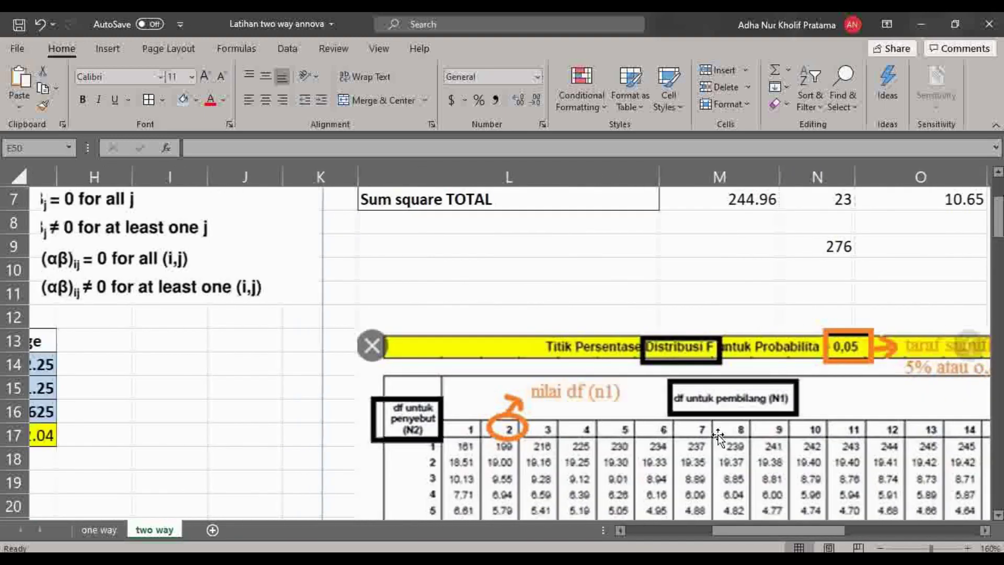
{"action": "scroll", "coordinate": [713, 417], "scroll_direction": "up", "scroll_amount": 2}
{"action": "left_click", "coordinate": [657, 387]}
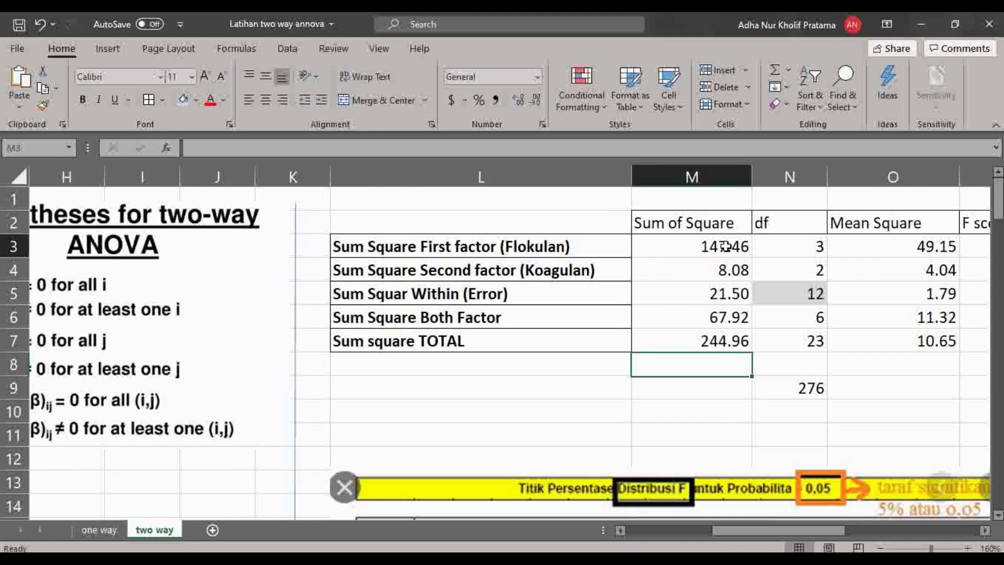
{"action": "left_click", "coordinate": [728, 247]}
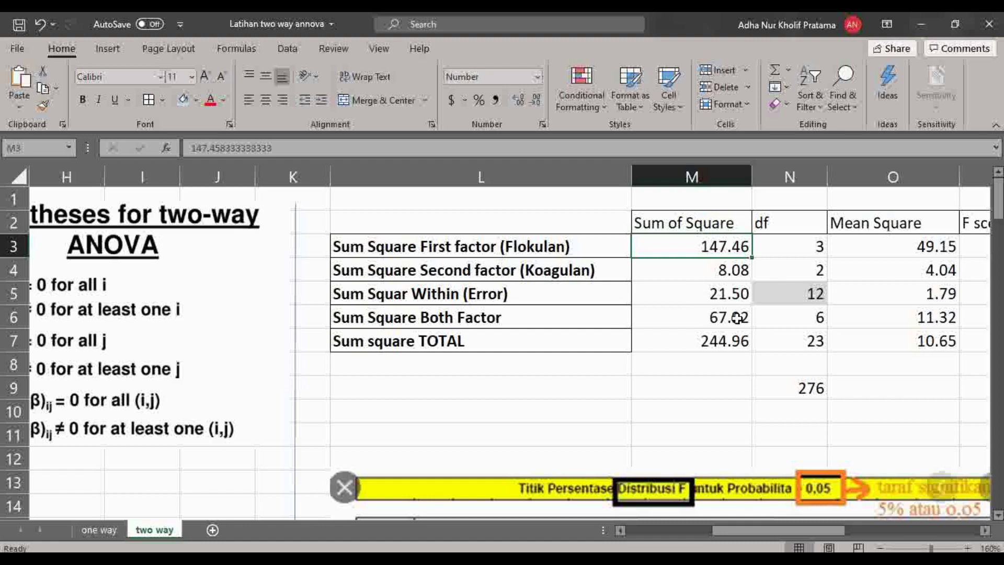
{"action": "left_click_drag", "start_coordinate": [737, 317], "coordinate": [551, 314]}
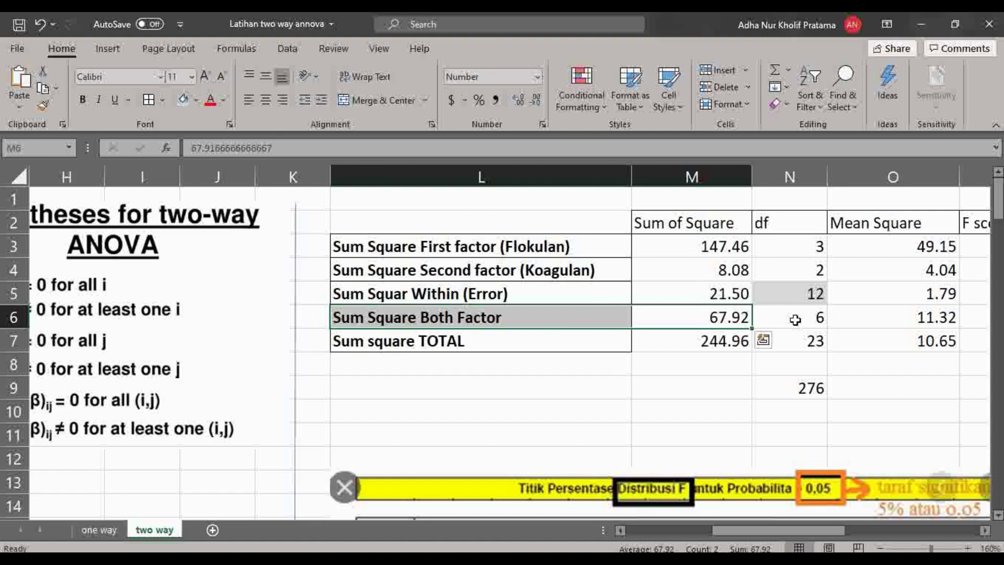
{"action": "left_click", "coordinate": [718, 344]}
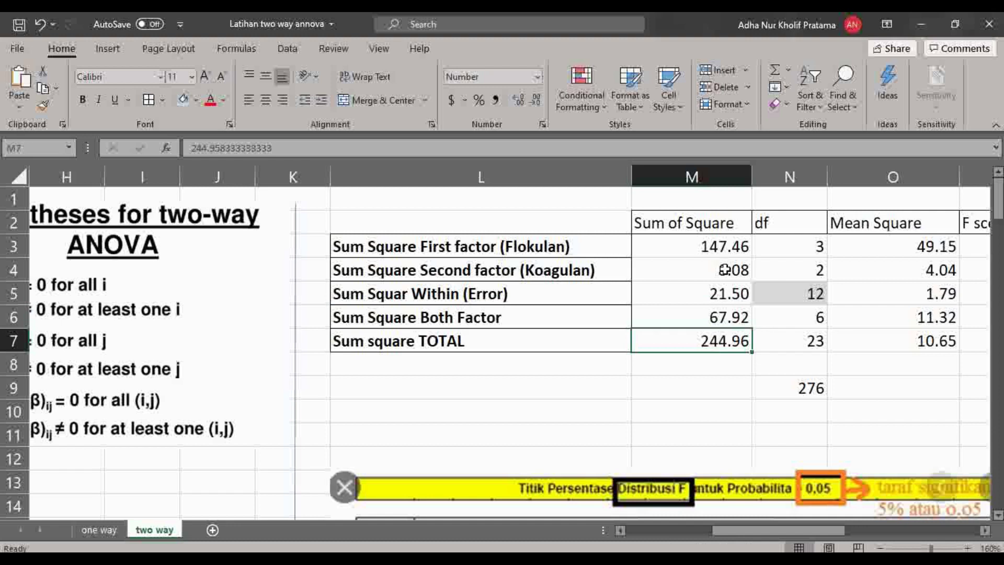
{"action": "left_click", "coordinate": [722, 410]}
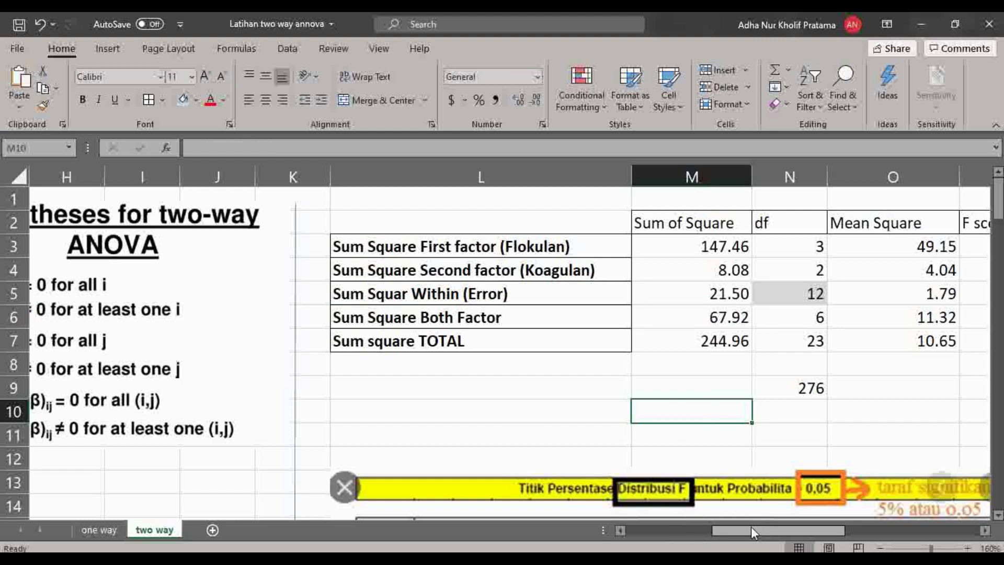
Inspect the degrees-of-freedom formulas for Flokulan in N3 and Koagulan in N4 of the ANOVA summary table
{"action": "left_click_drag", "start_coordinate": [751, 526], "coordinate": [764, 521]}
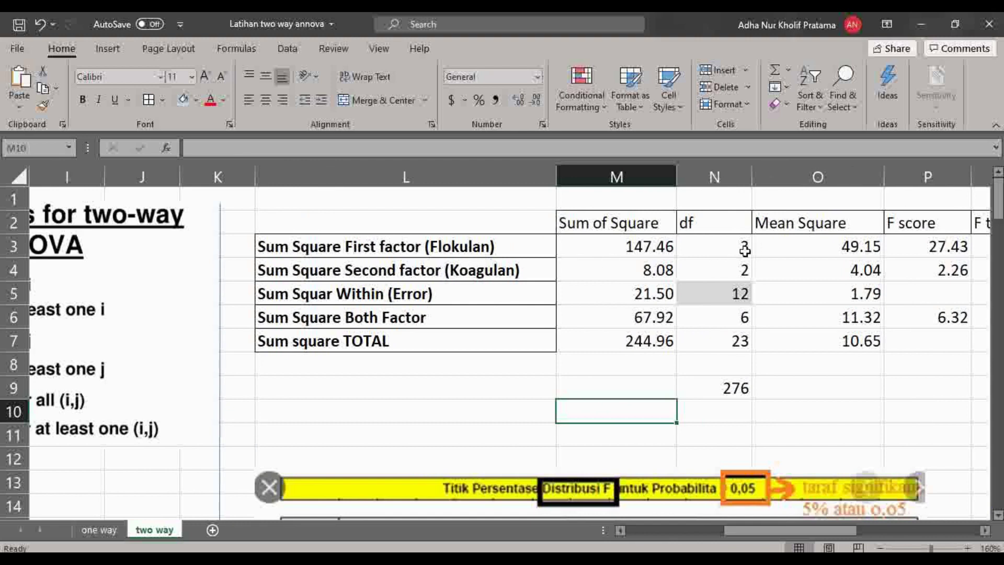
{"action": "left_click", "coordinate": [719, 244]}
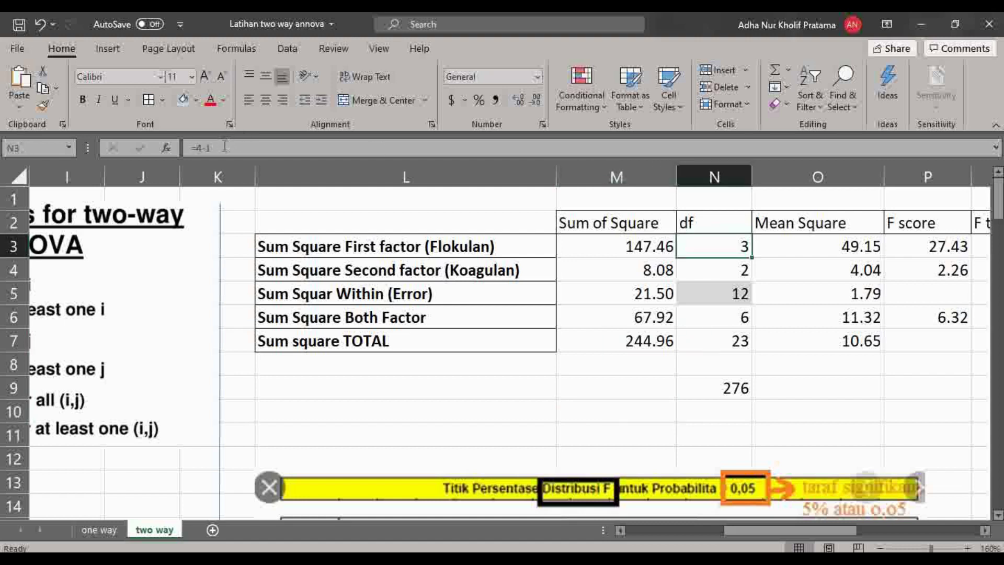
{"action": "left_click", "coordinate": [735, 262]}
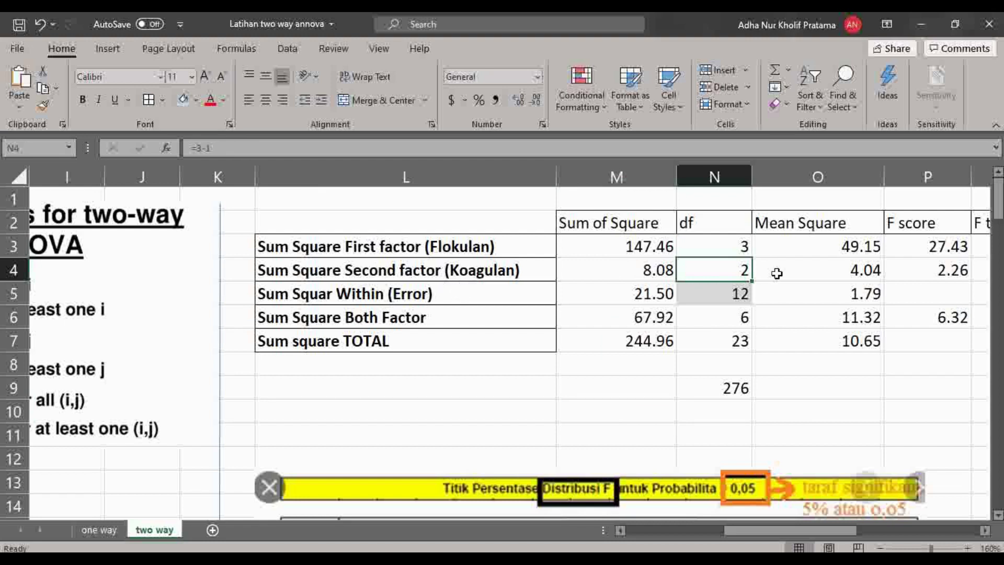
Inspect the degrees-of-freedom formulas for Both Factor in N6 and Within (Error) in N5
{"action": "left_click", "coordinate": [783, 320]}
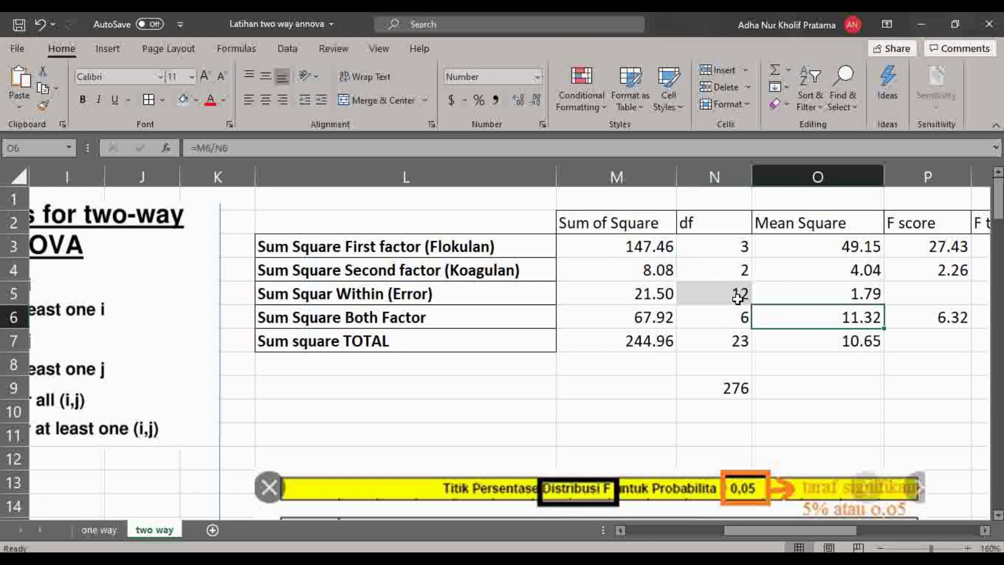
{"action": "left_click", "coordinate": [739, 316]}
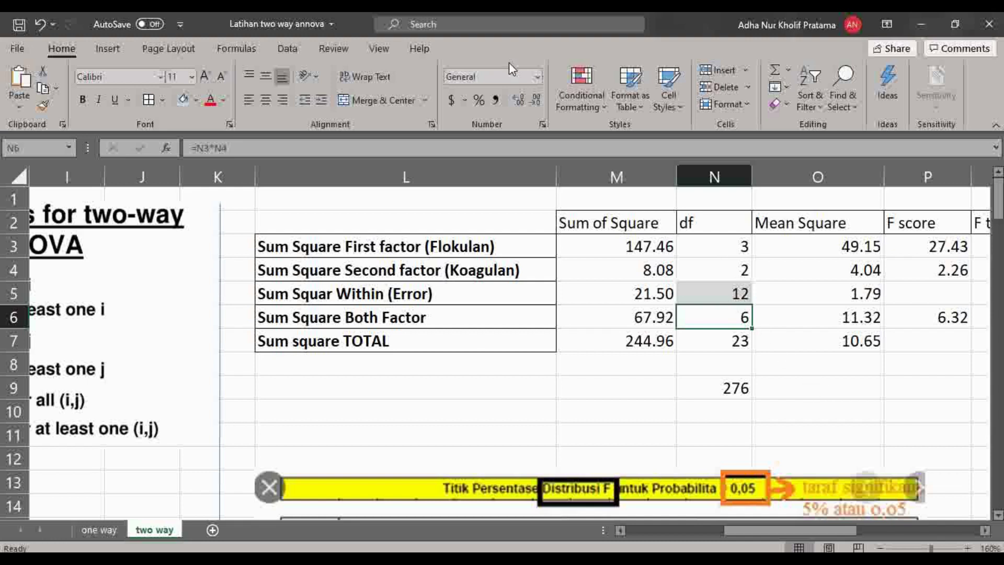
{"action": "left_click", "coordinate": [701, 291]}
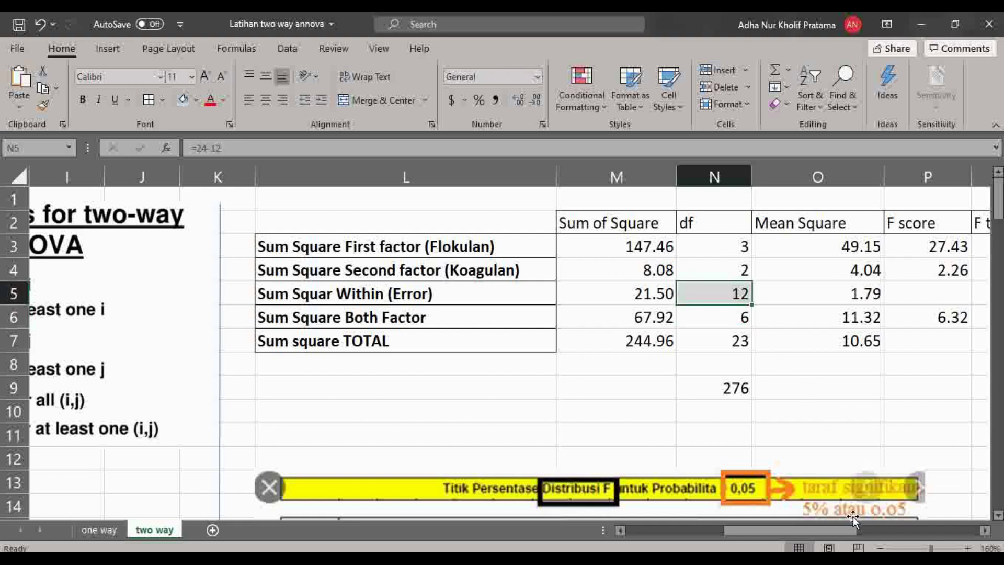
Relate the within-error degrees of freedom to the observations in the Flokulan–Koagulan data table and the cells of the Mean Table
{"action": "left_click_drag", "start_coordinate": [847, 530], "coordinate": [715, 496]}
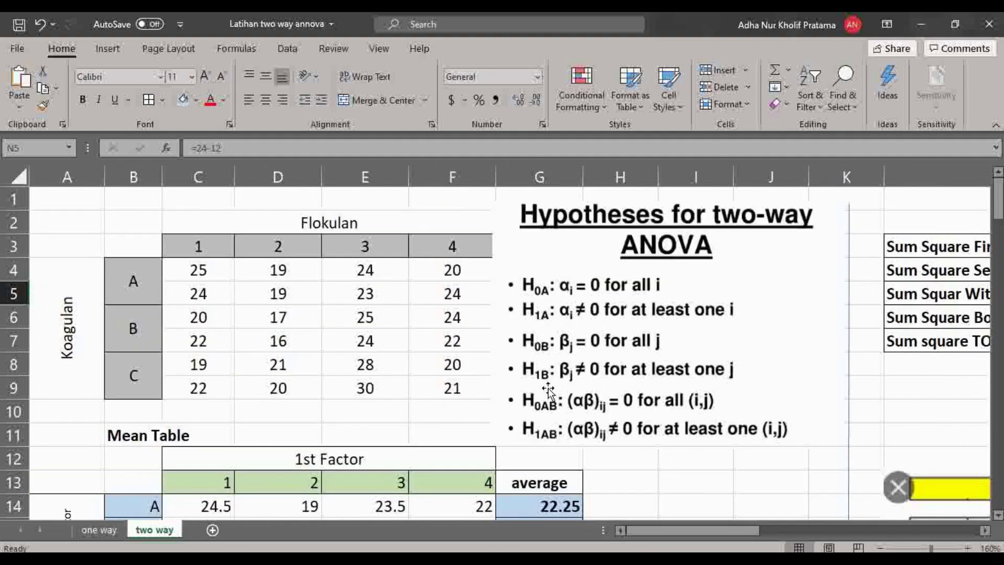
{"action": "scroll", "coordinate": [218, 332], "scroll_direction": "down", "scroll_amount": 1}
{"action": "scroll", "coordinate": [218, 320], "scroll_direction": "up", "scroll_amount": 1}
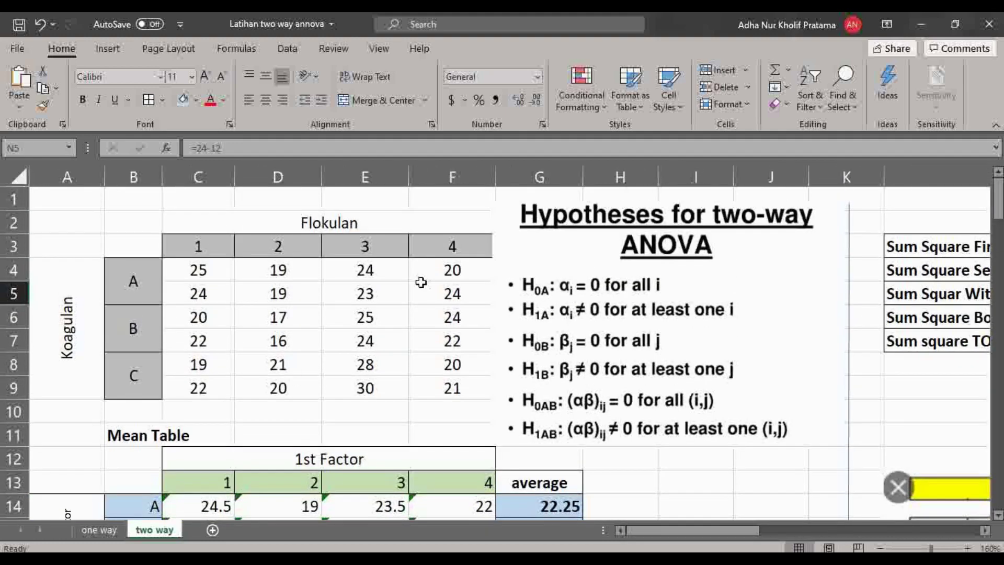
{"action": "scroll", "coordinate": [231, 358], "scroll_direction": "down", "scroll_amount": 2}
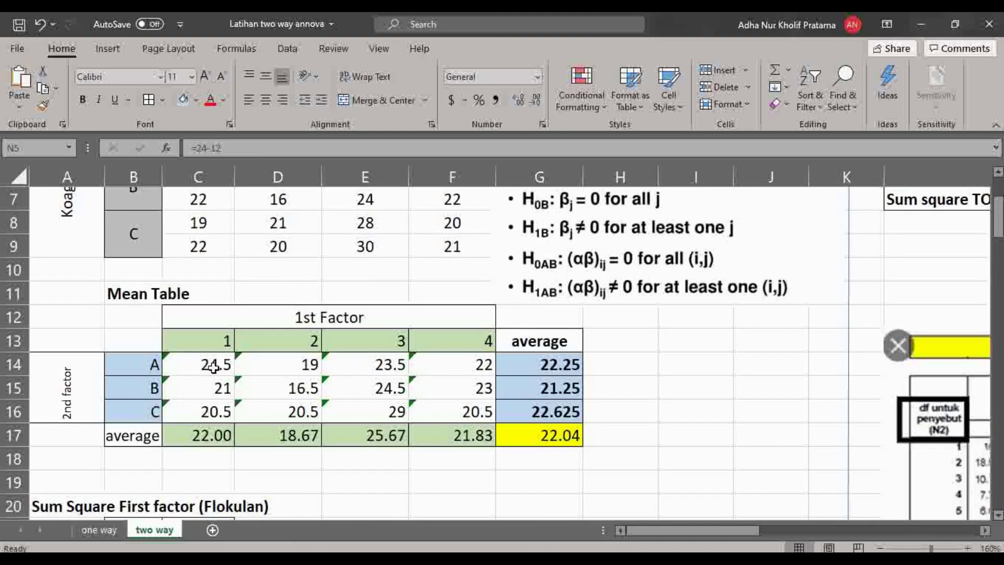
{"action": "scroll", "coordinate": [215, 366], "scroll_direction": "up", "scroll_amount": 1}
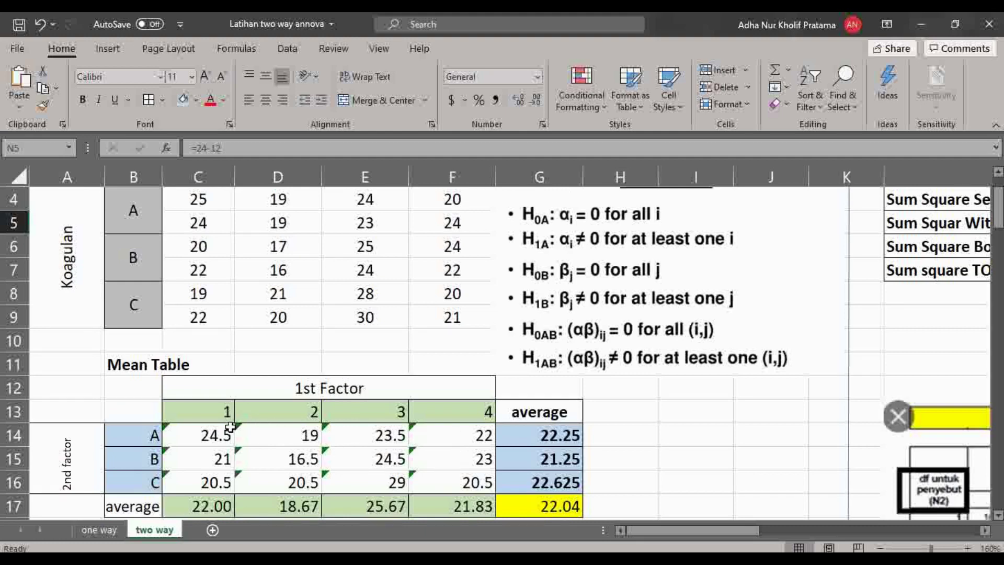
{"action": "scroll", "coordinate": [230, 427], "scroll_direction": "up", "scroll_amount": 1}
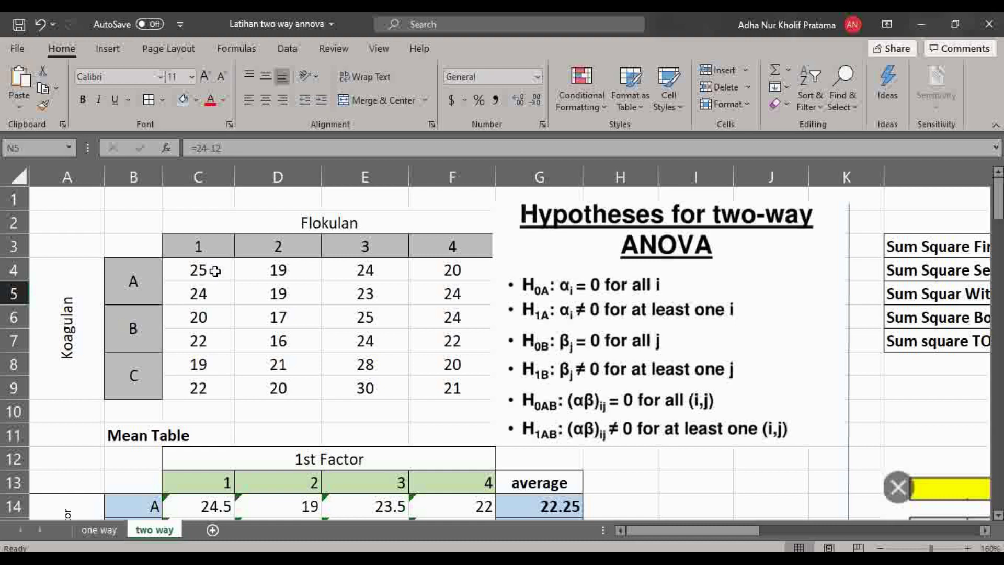
{"action": "scroll", "coordinate": [220, 470], "scroll_direction": "down", "scroll_amount": 1}
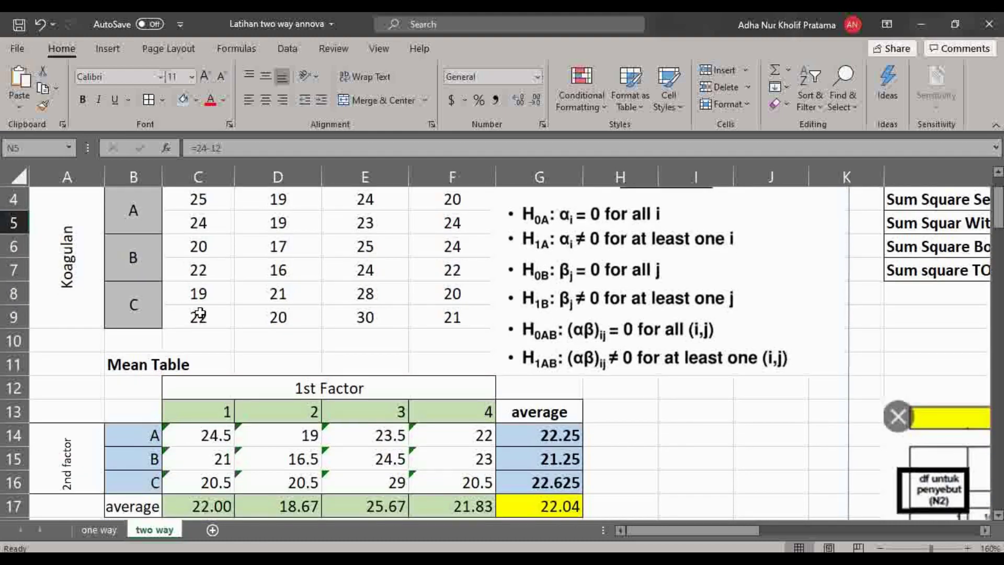
{"action": "left_click_drag", "start_coordinate": [686, 533], "coordinate": [648, 531]}
{"action": "left_click_drag", "start_coordinate": [724, 532], "coordinate": [847, 531]}
{"action": "scroll", "coordinate": [701, 340], "scroll_direction": "up", "scroll_amount": 1}
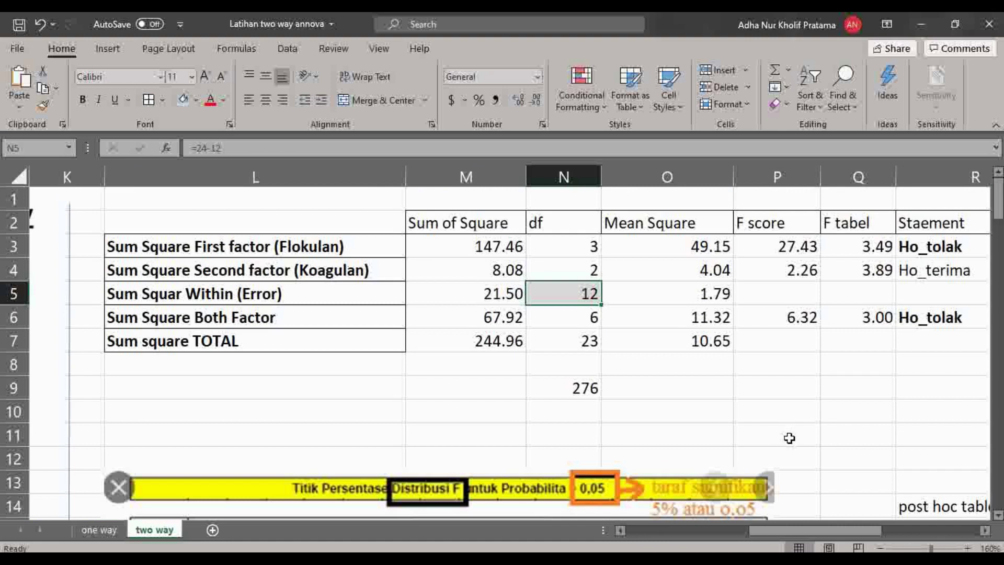
Check the total degrees-of-freedom formula in N7 against the within-error formula in N5
{"action": "left_click", "coordinate": [789, 438]}
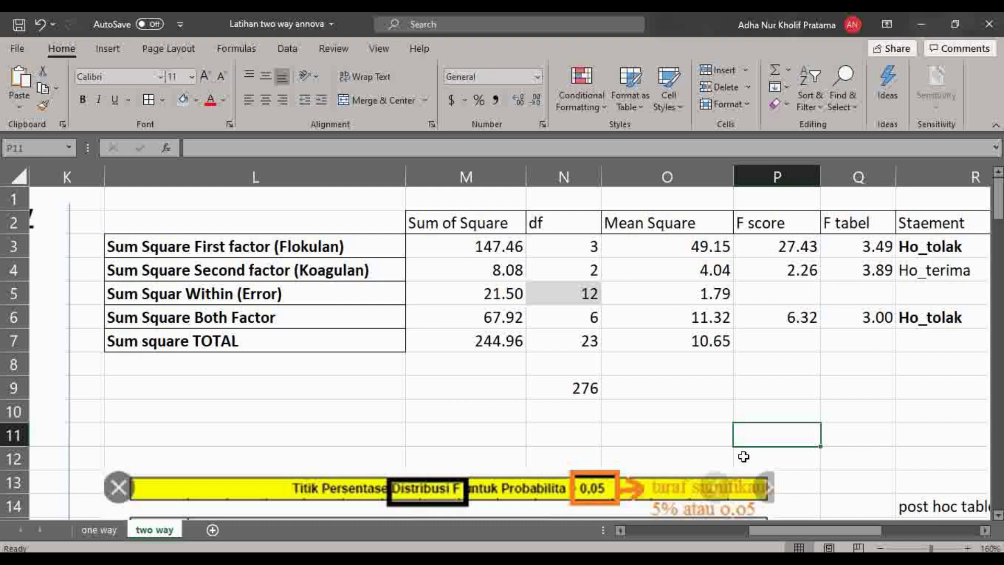
{"action": "left_click", "coordinate": [577, 339]}
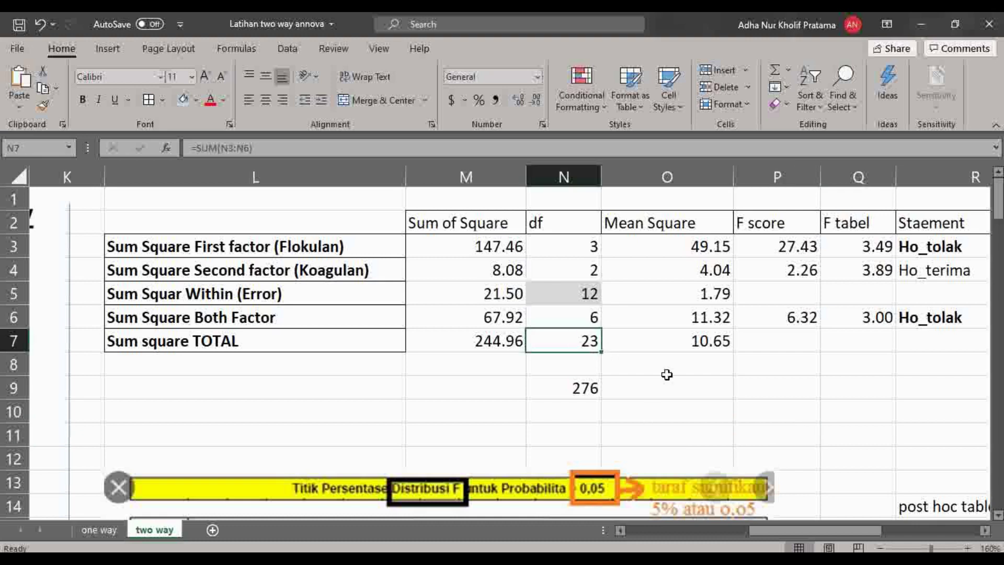
{"action": "left_click", "coordinate": [585, 307]}
{"action": "left_click", "coordinate": [584, 294]}
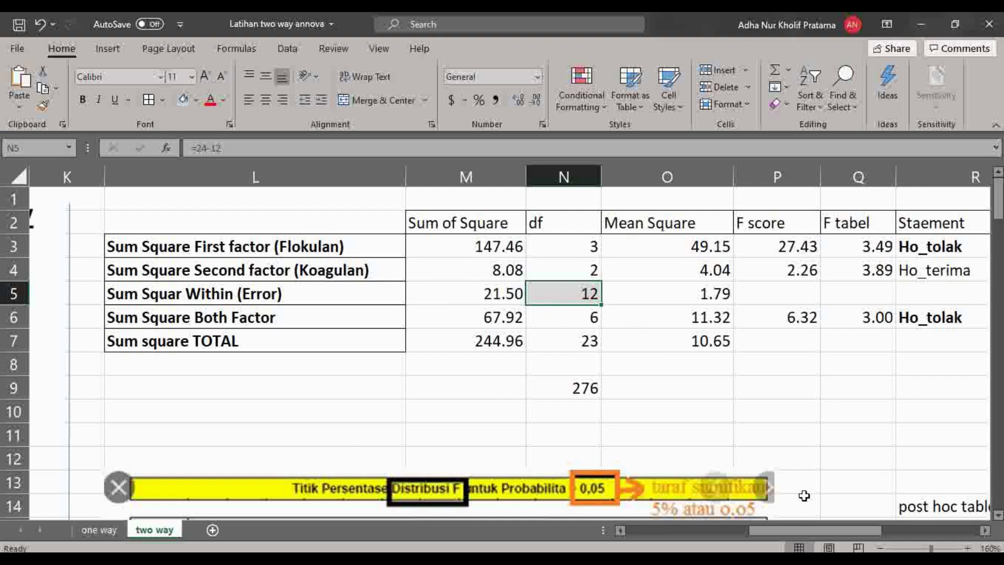
{"action": "left_click_drag", "start_coordinate": [832, 529], "coordinate": [831, 526]}
{"action": "left_click", "coordinate": [661, 363]}
{"action": "left_click", "coordinate": [599, 320]}
{"action": "left_click", "coordinate": [600, 335]}
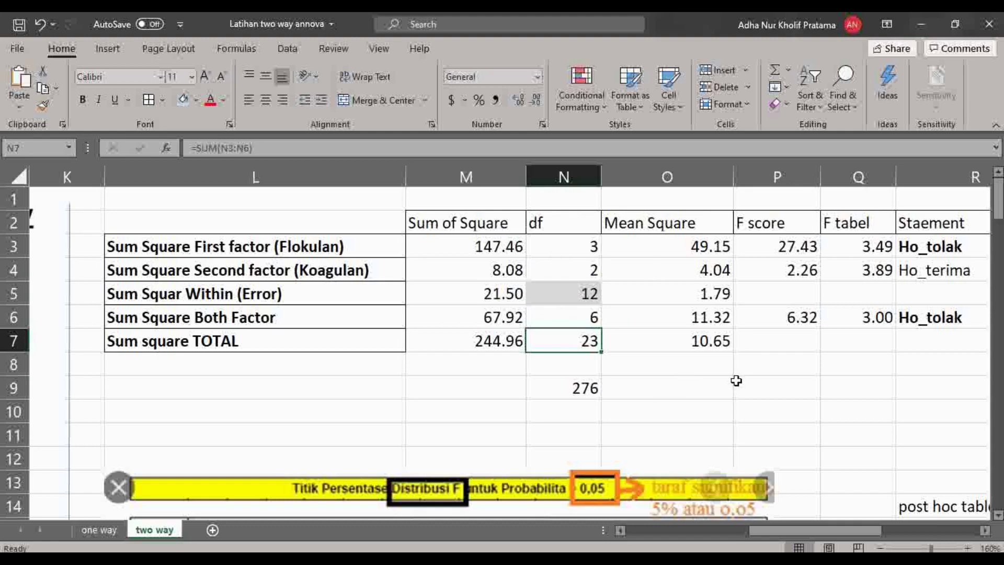
{"action": "left_click", "coordinate": [735, 382]}
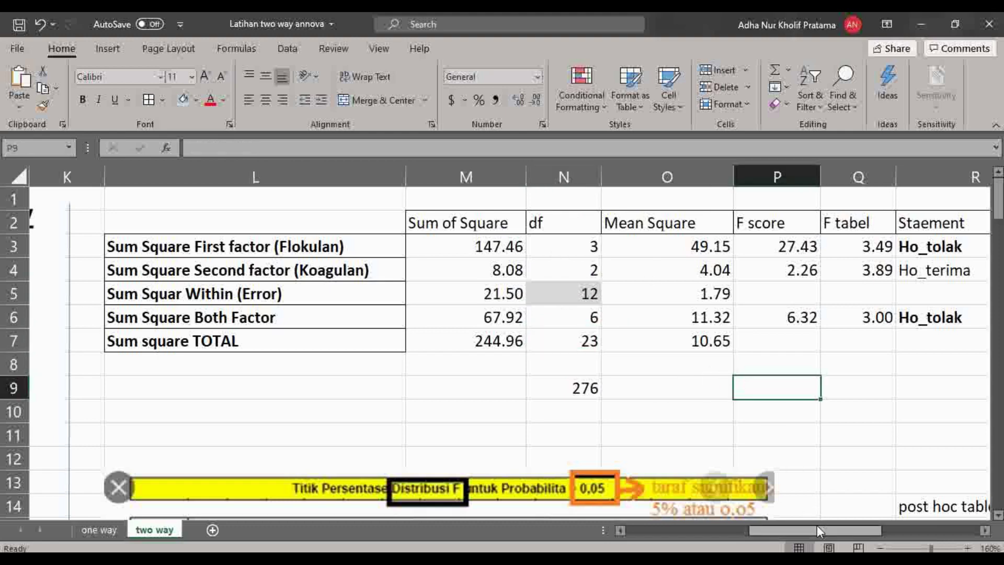
Trace the cells referenced by the Flokulan Mean Square formula in O3, leaving the formula as it is
{"action": "scroll", "coordinate": [824, 521], "scroll_direction": "right", "scroll_amount": 3}
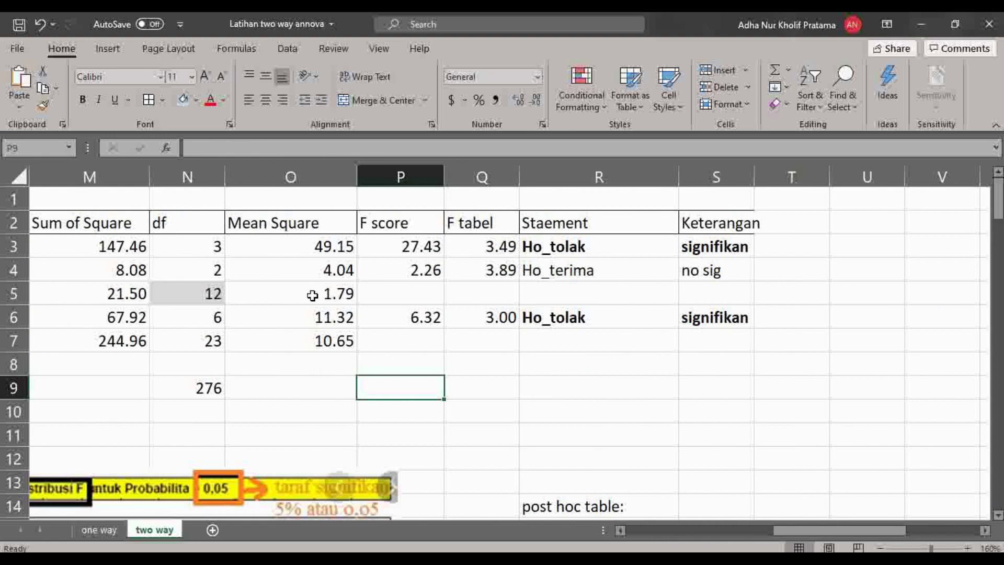
{"action": "left_click", "coordinate": [305, 250]}
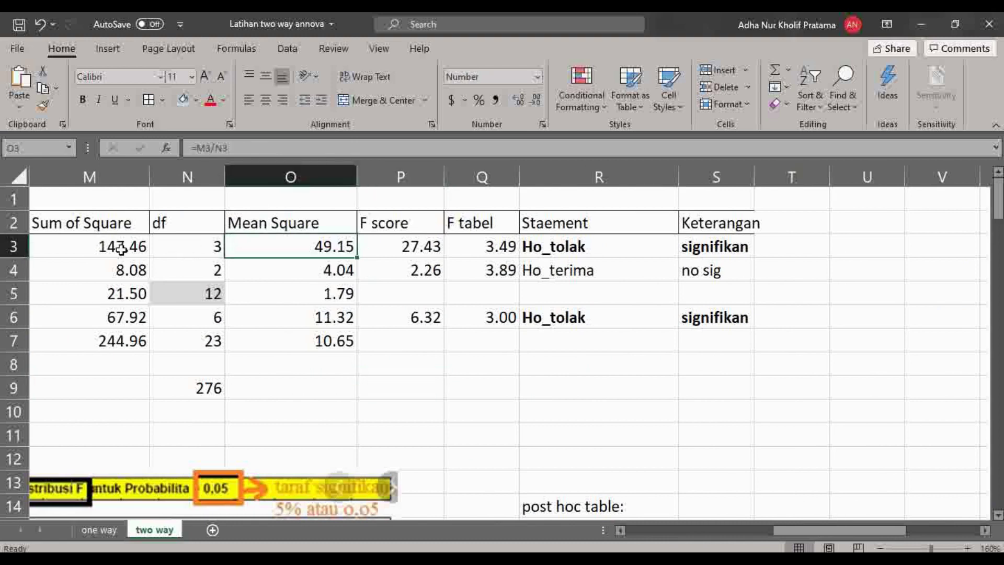
{"action": "left_click", "coordinate": [221, 148]}
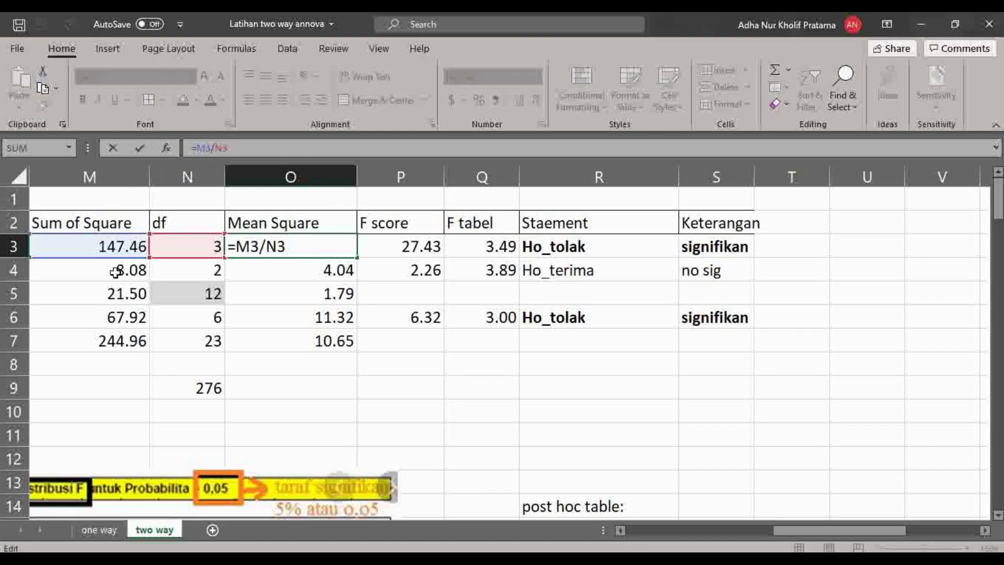
{"action": "left_click", "coordinate": [297, 270]}
{"action": "left_click", "coordinate": [429, 393]}
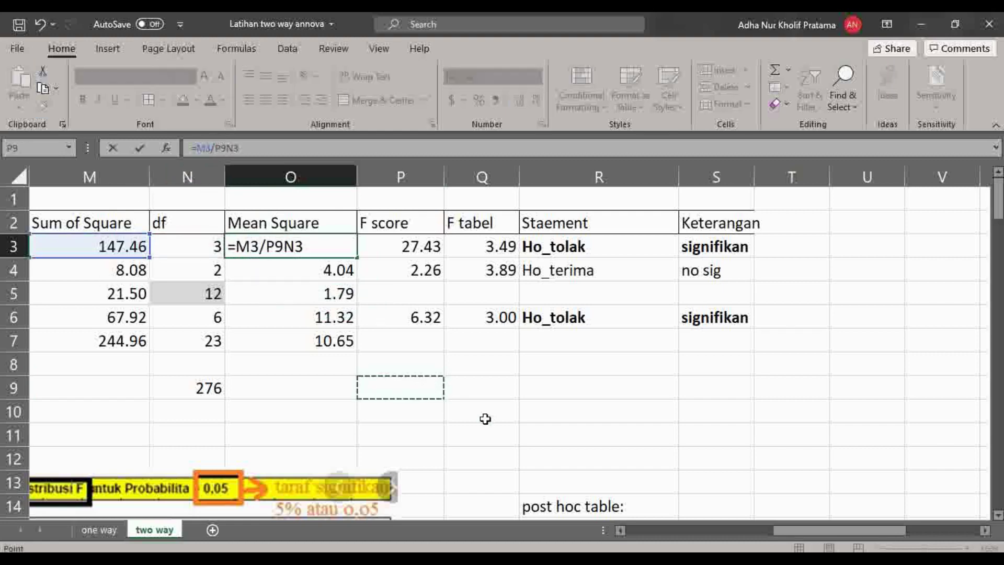
{"action": "key", "text": "Escape"}
{"action": "left_click_drag", "start_coordinate": [783, 529], "coordinate": [753, 530]}
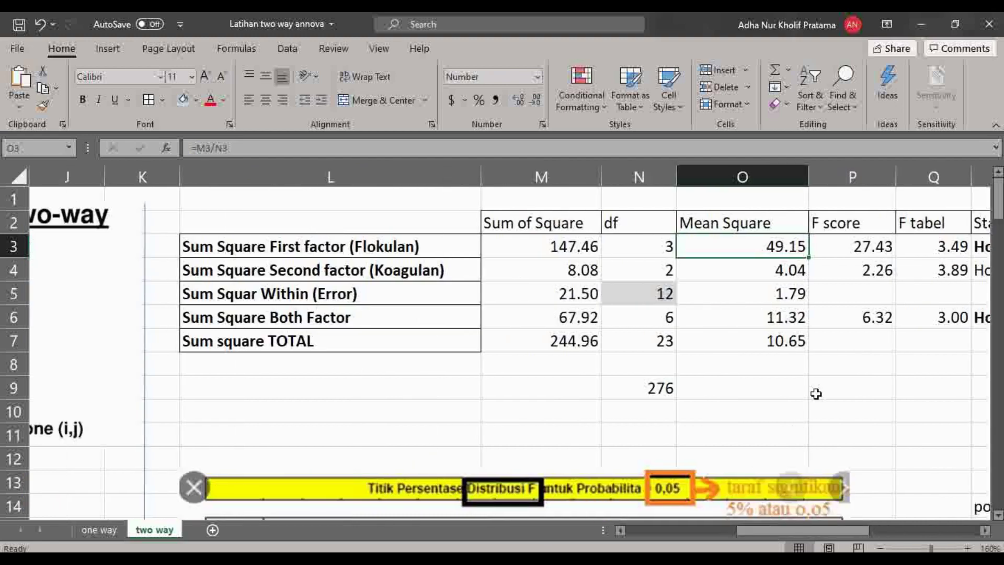
Trace the cells referenced by the Flokulan F score formula in P3
{"action": "left_click", "coordinate": [840, 249]}
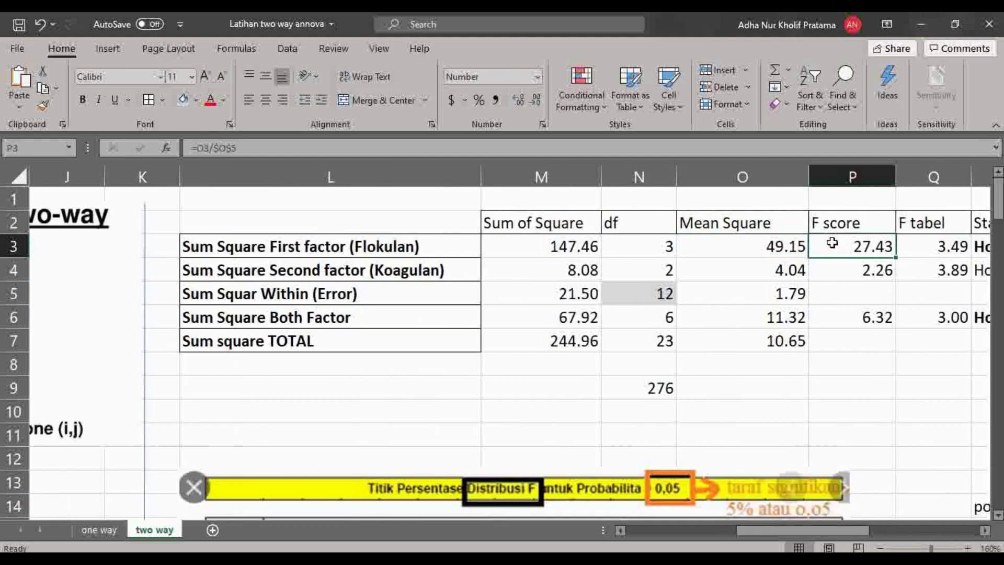
{"action": "left_click", "coordinate": [210, 153]}
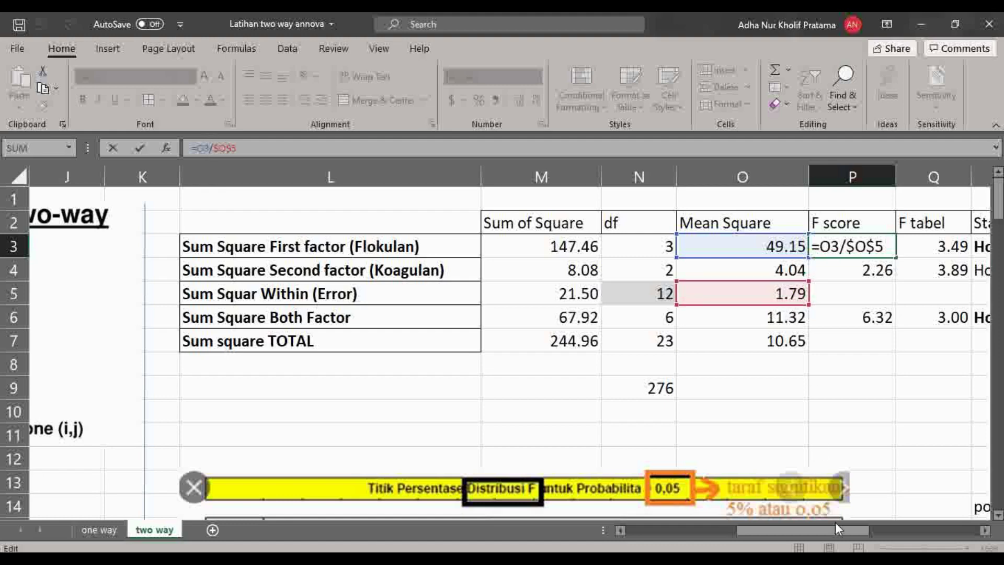
{"action": "left_click_drag", "start_coordinate": [836, 525], "coordinate": [861, 519]}
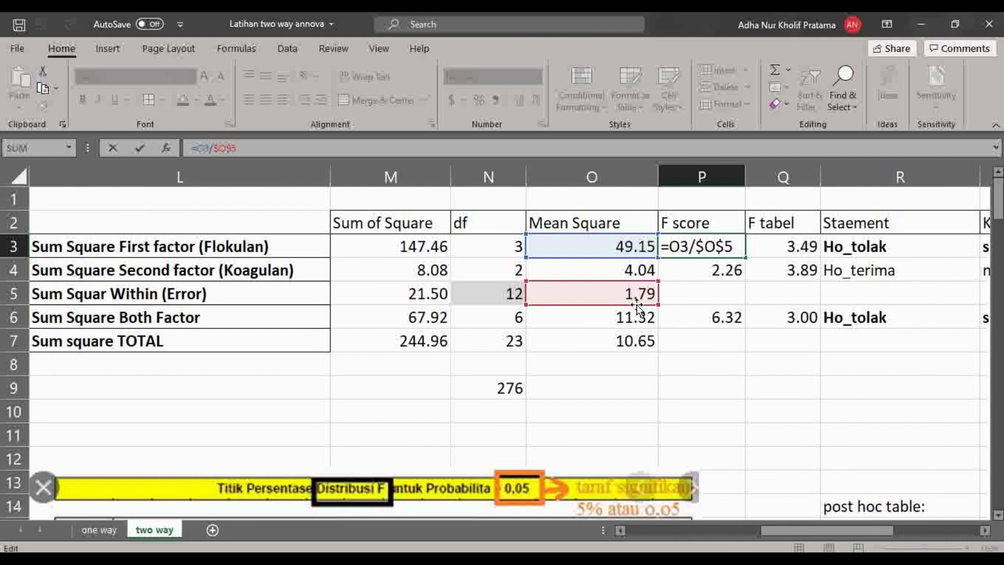
{"action": "key", "text": "Return"}
{"action": "left_click", "coordinate": [696, 254]}
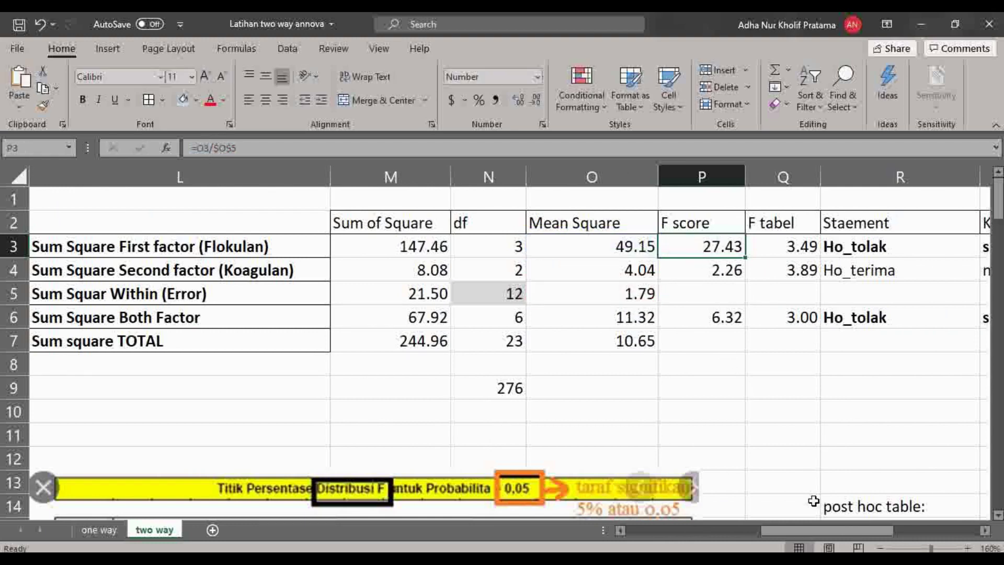
{"action": "left_click_drag", "start_coordinate": [821, 526], "coordinate": [821, 528]}
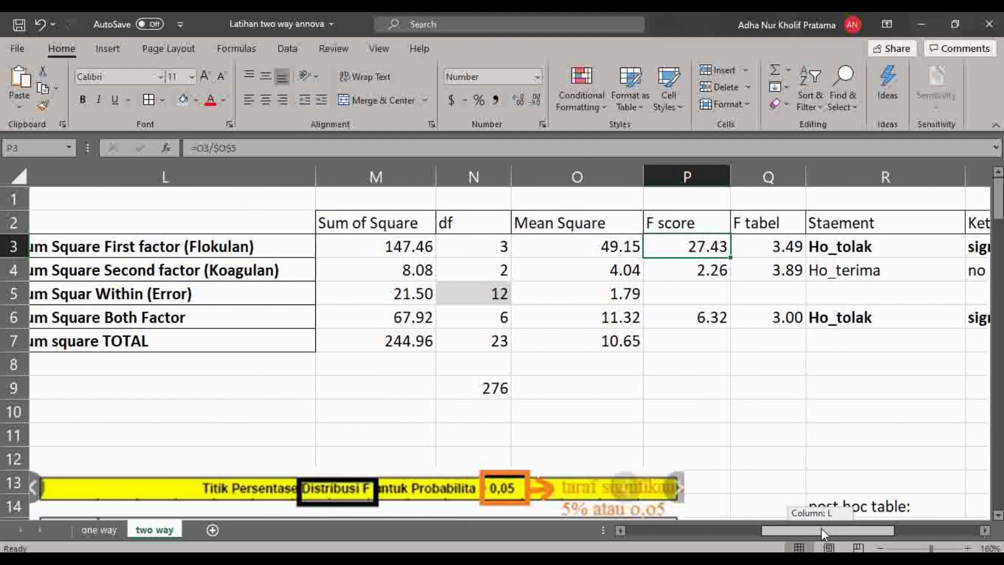
Trace the cells referenced by the F score formulas for Koagulan in P4 and Both Factor in P6
{"action": "left_click", "coordinate": [705, 265]}
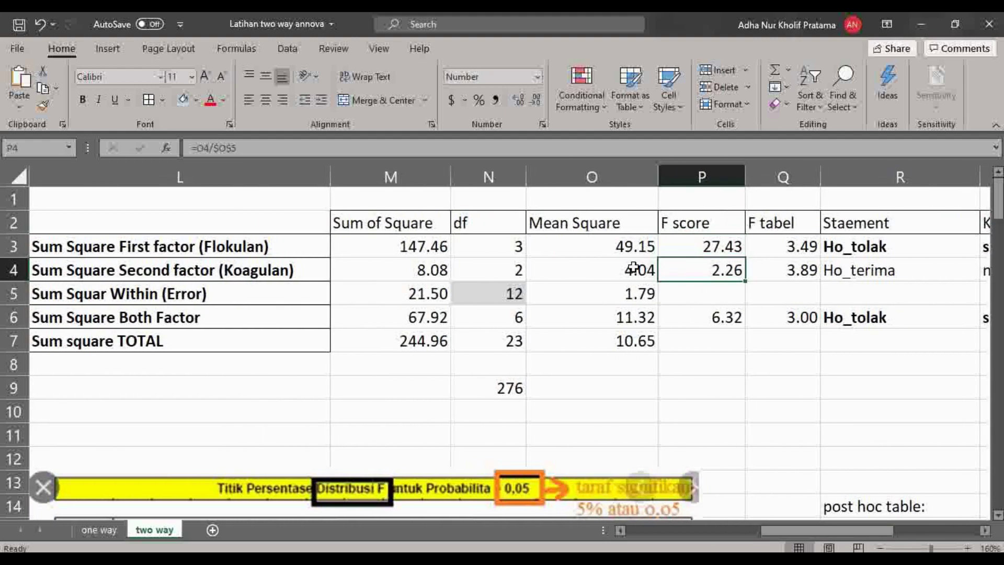
{"action": "left_click", "coordinate": [201, 152]}
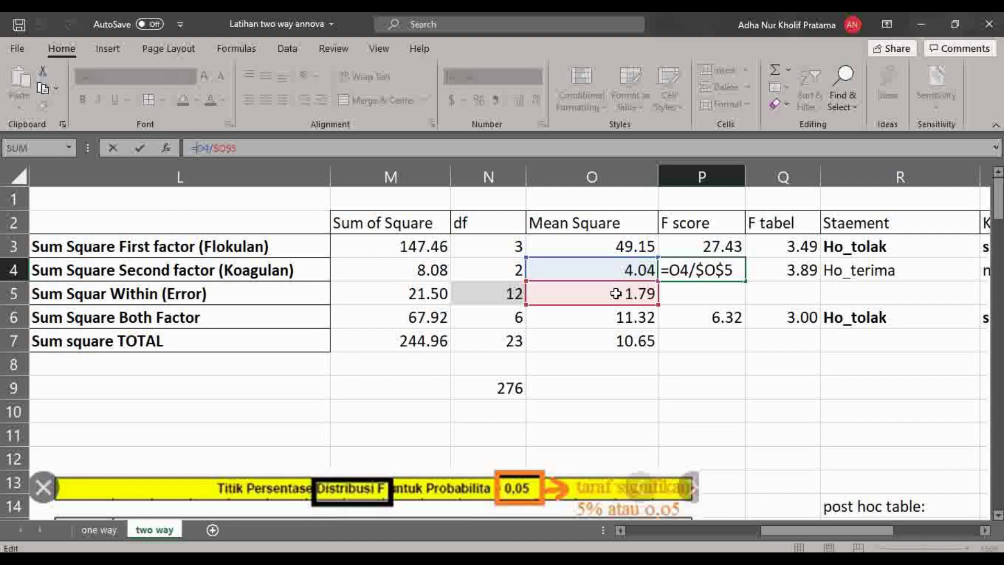
{"action": "key", "text": "ctrl+Return"}
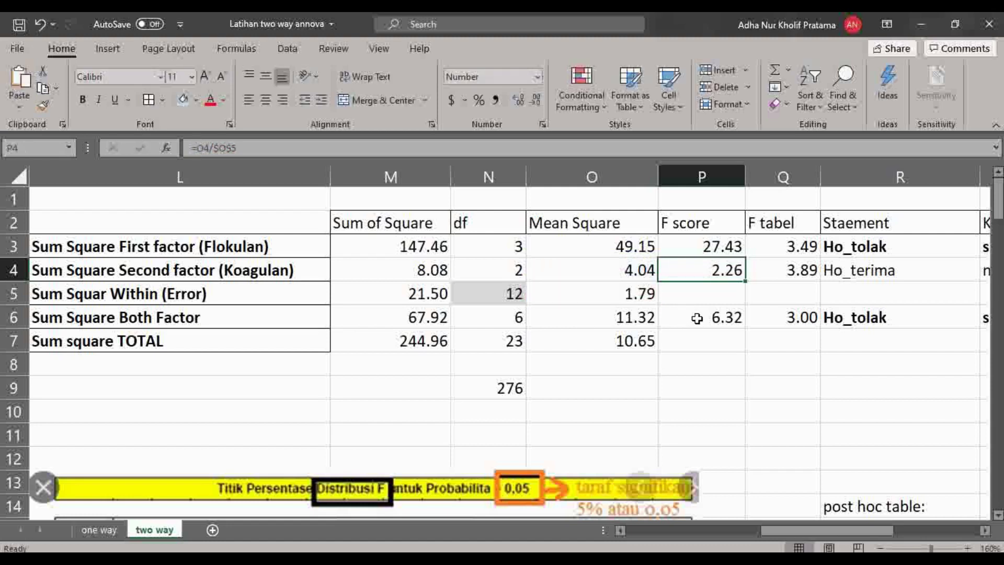
{"action": "left_click", "coordinate": [698, 299]}
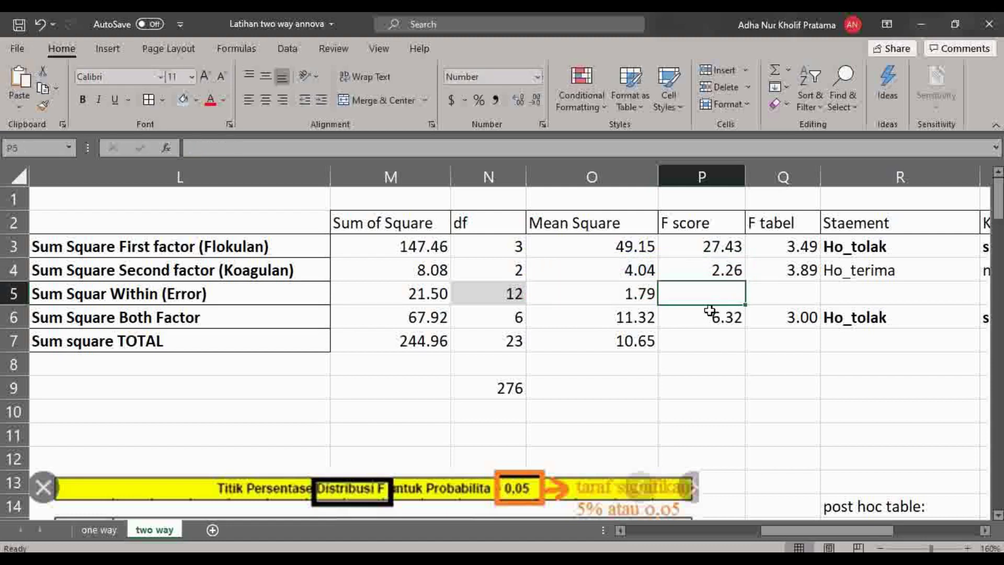
{"action": "left_click", "coordinate": [710, 314]}
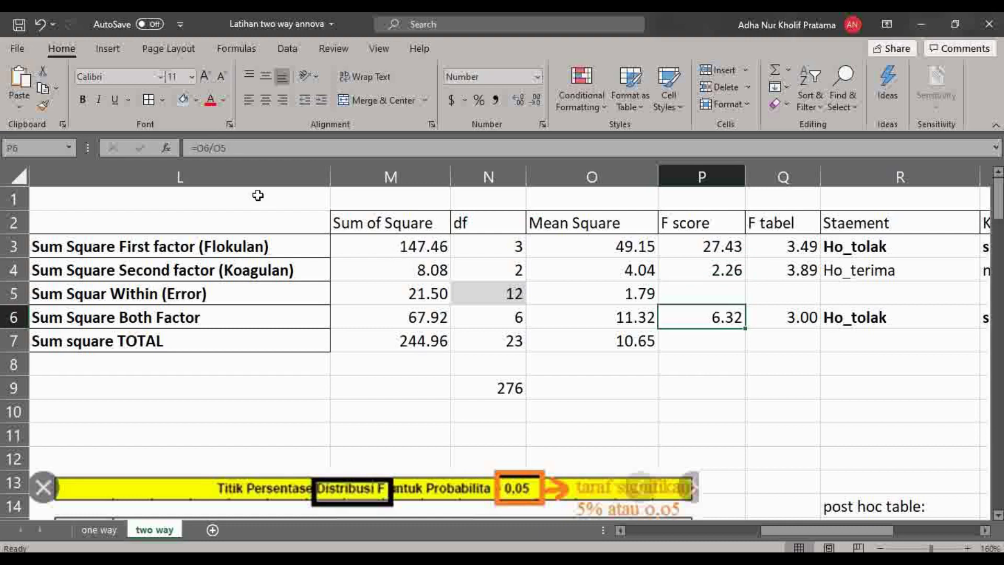
{"action": "left_click", "coordinate": [204, 149]}
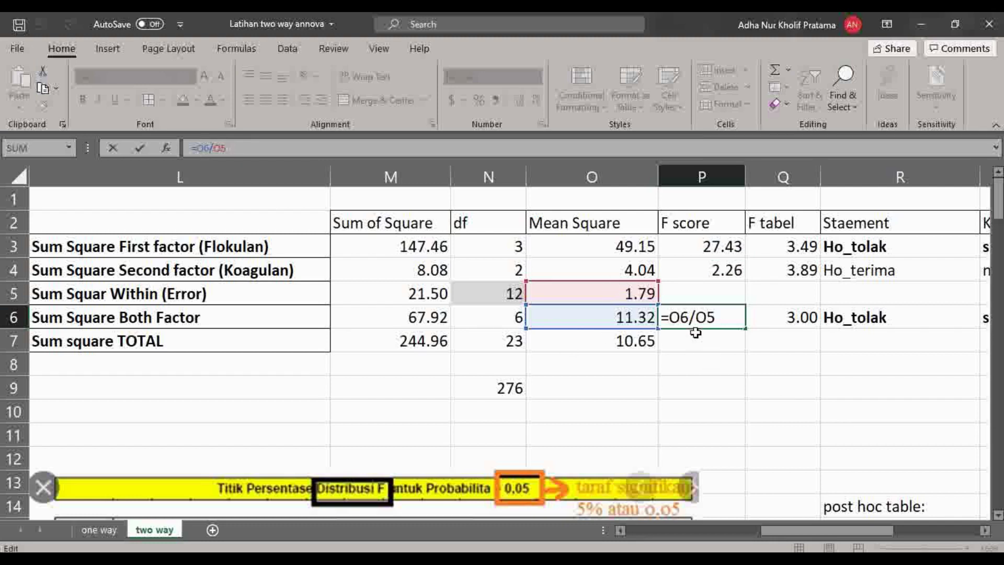
{"action": "key", "text": "Return"}
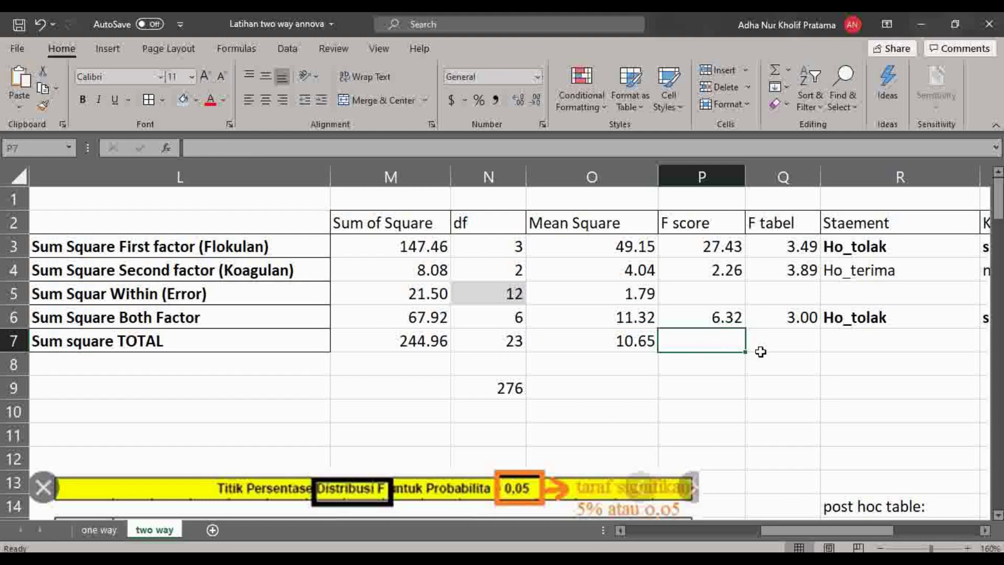
Review the F tabel, Staement and Keterangan columns and inspect the Flokulan F tabel entry in Q3
{"action": "left_click_drag", "start_coordinate": [840, 531], "coordinate": [853, 527]}
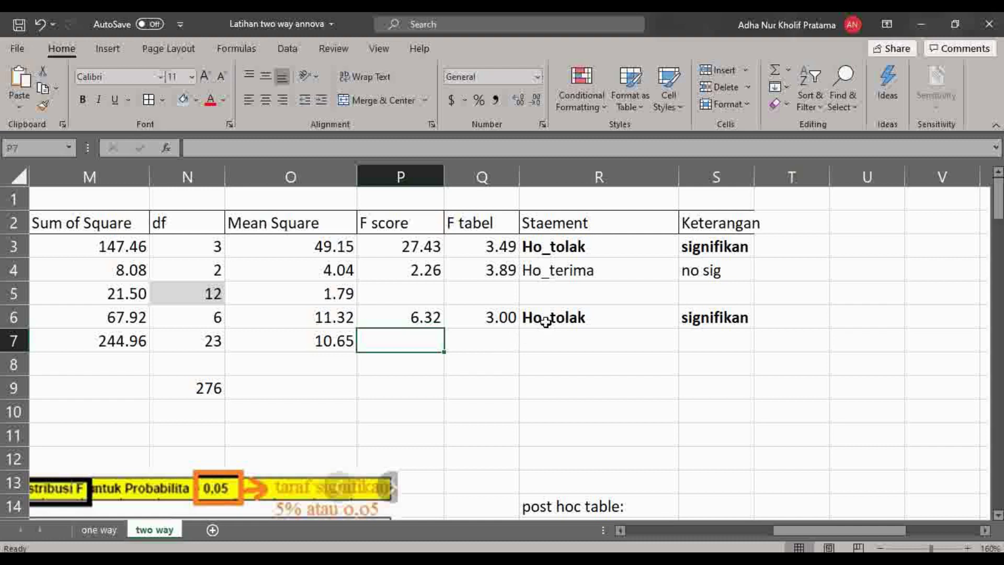
{"action": "left_click", "coordinate": [516, 362]}
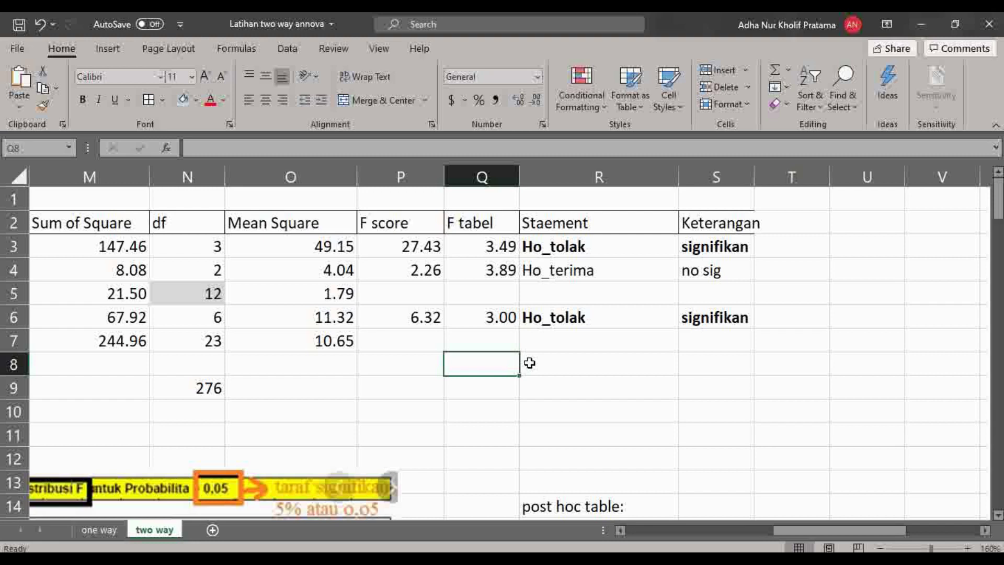
{"action": "left_click", "coordinate": [497, 245]}
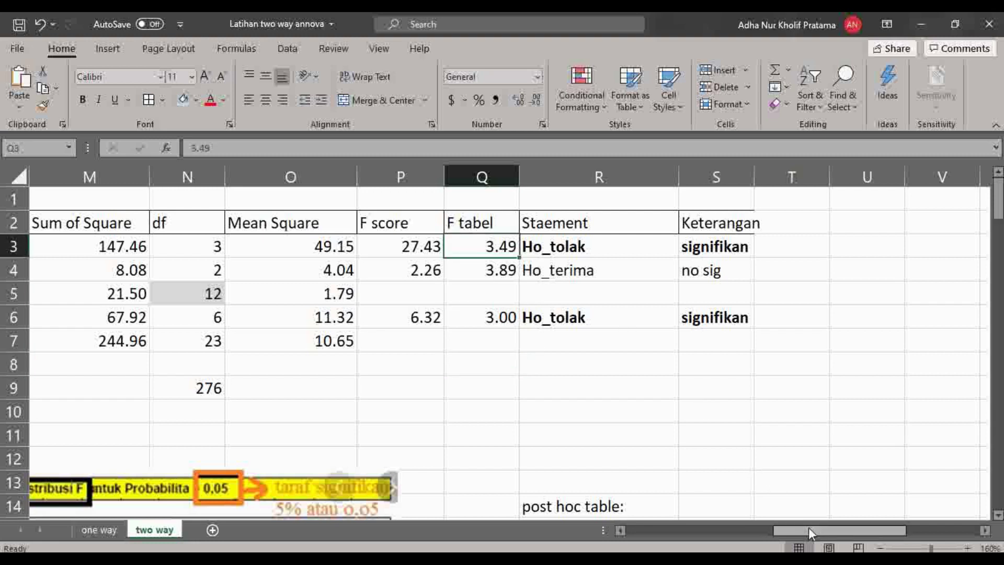
Inspect the Flokulan df in N3 and the Error df in N5, and find the 0.05 F distribution table below
{"action": "left_click_drag", "start_coordinate": [809, 528], "coordinate": [793, 534]}
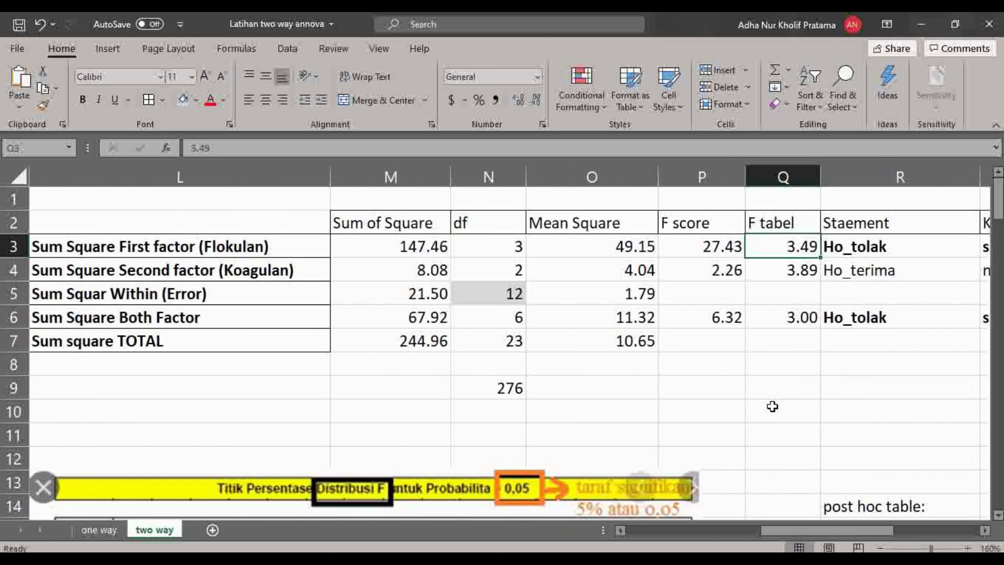
{"action": "left_click", "coordinate": [498, 247]}
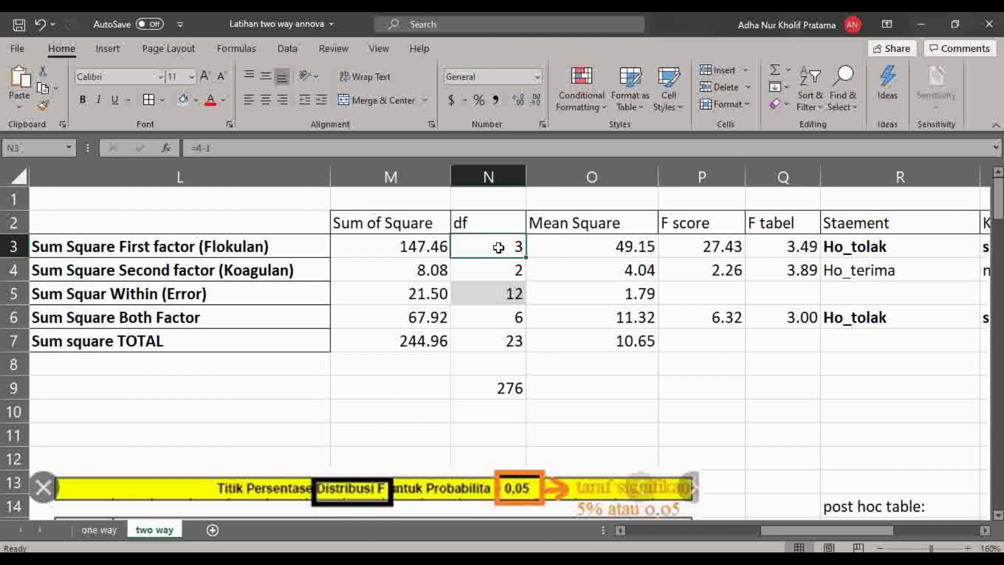
{"action": "left_click", "coordinate": [508, 294]}
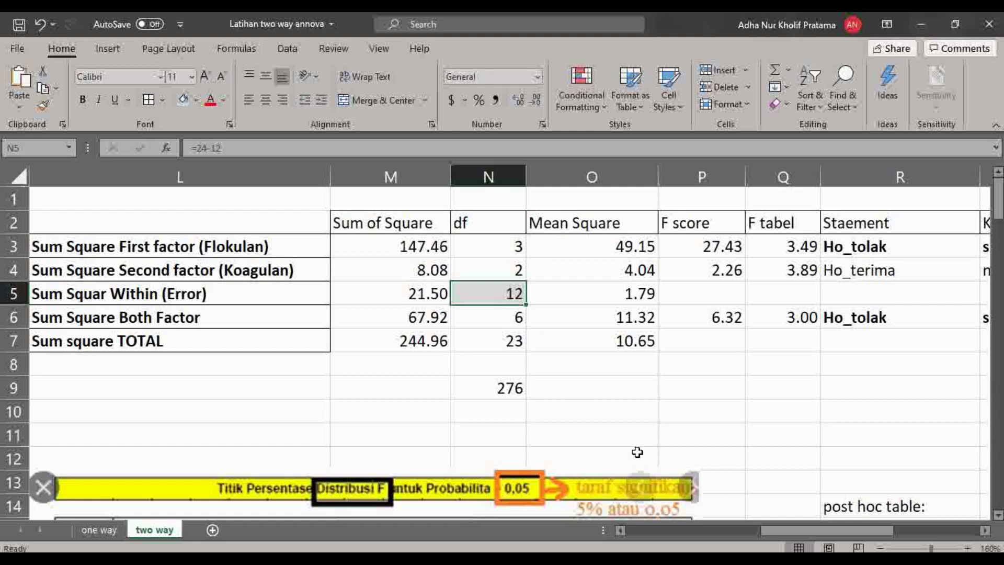
{"action": "scroll", "coordinate": [513, 415], "scroll_direction": "down", "scroll_amount": 3}
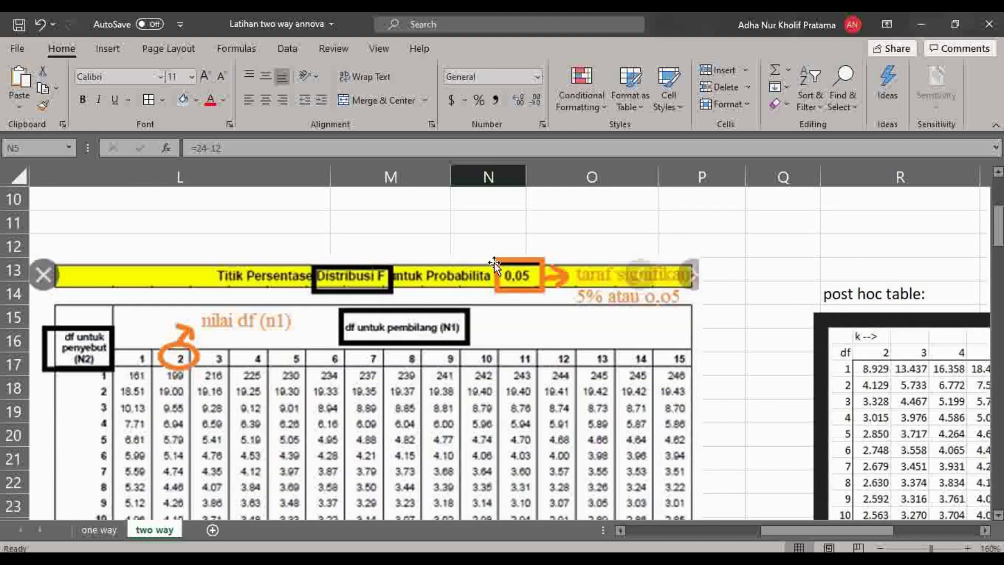
{"action": "scroll", "coordinate": [61, 438], "scroll_direction": "down", "scroll_amount": 1}
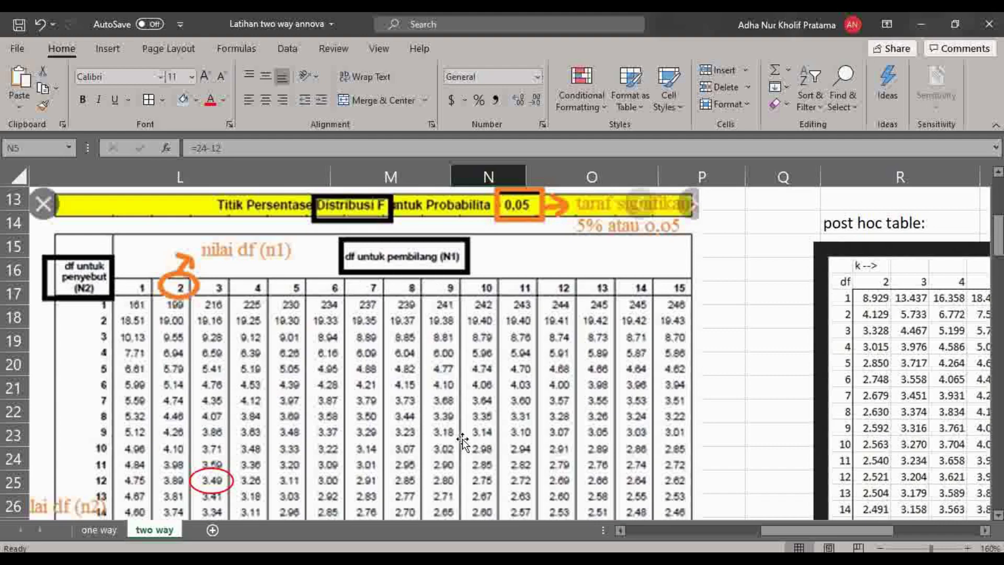
{"action": "scroll", "coordinate": [463, 441], "scroll_direction": "down", "scroll_amount": 1}
{"action": "scroll", "coordinate": [215, 394], "scroll_direction": "up", "scroll_amount": 2}
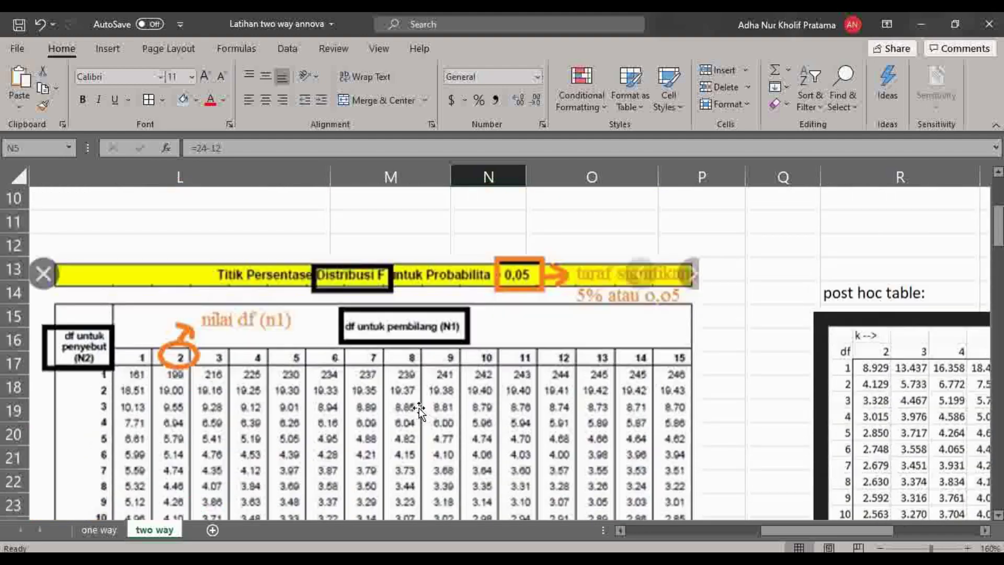
{"action": "scroll", "coordinate": [529, 356], "scroll_direction": "up", "scroll_amount": 3}
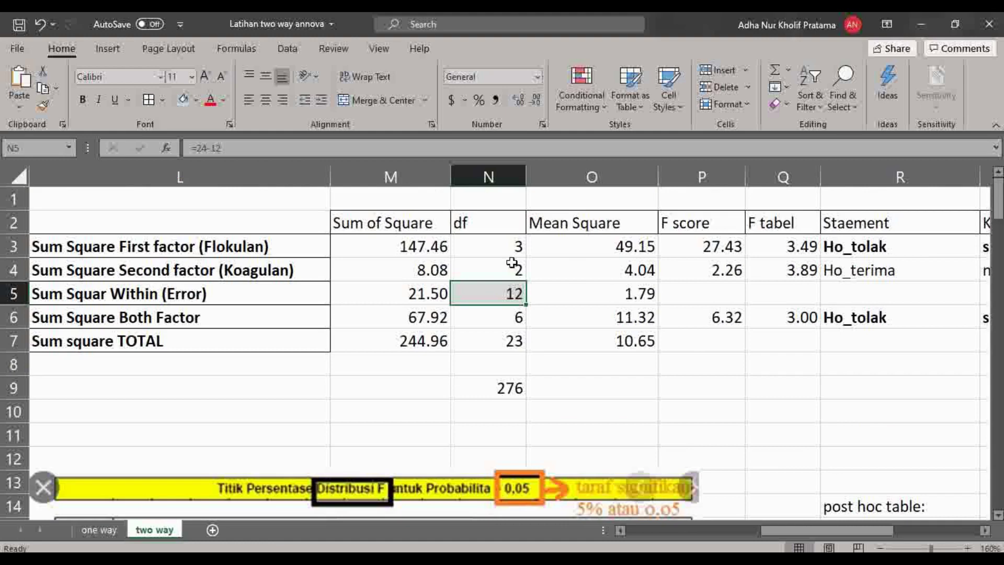
Look up Flokulan's critical F value in the 0.05 F distribution table at N1 = 3 and N2 = 12
{"action": "scroll", "coordinate": [497, 267], "scroll_direction": "down", "scroll_amount": 2}
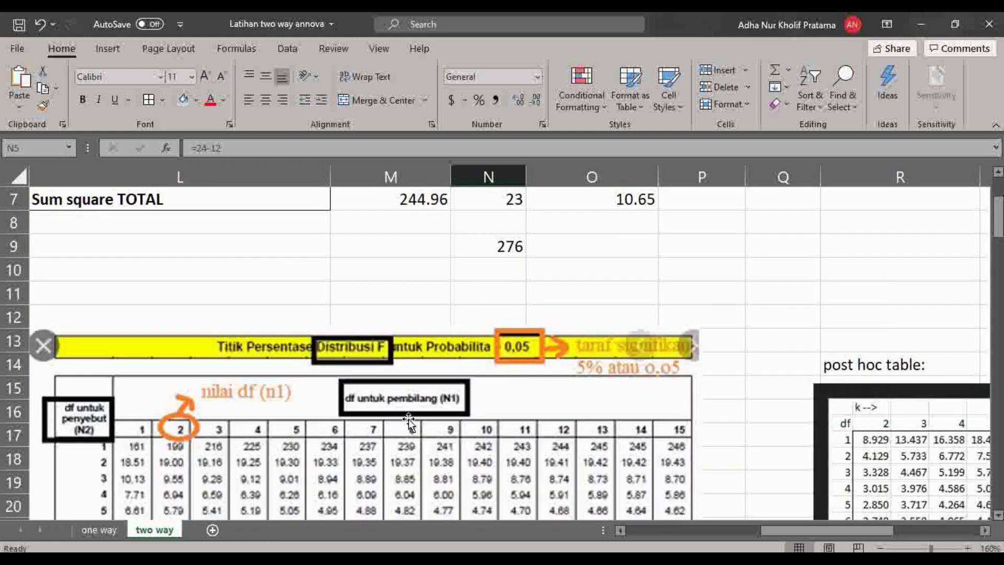
{"action": "scroll", "coordinate": [408, 413], "scroll_direction": "up", "scroll_amount": 2}
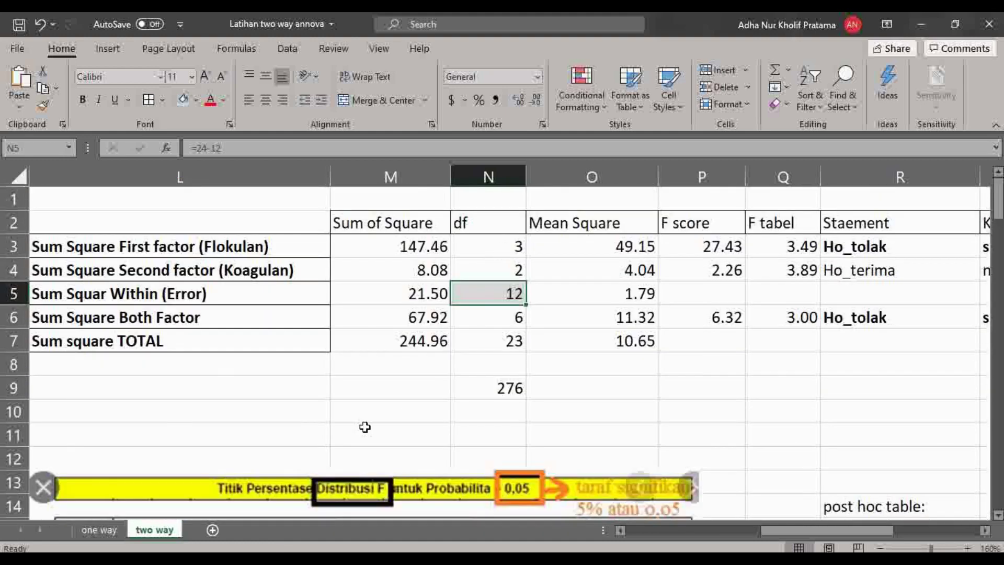
{"action": "scroll", "coordinate": [365, 426], "scroll_direction": "down", "scroll_amount": 2}
{"action": "scroll", "coordinate": [425, 358], "scroll_direction": "up", "scroll_amount": 2}
{"action": "scroll", "coordinate": [366, 397], "scroll_direction": "down", "scroll_amount": 3}
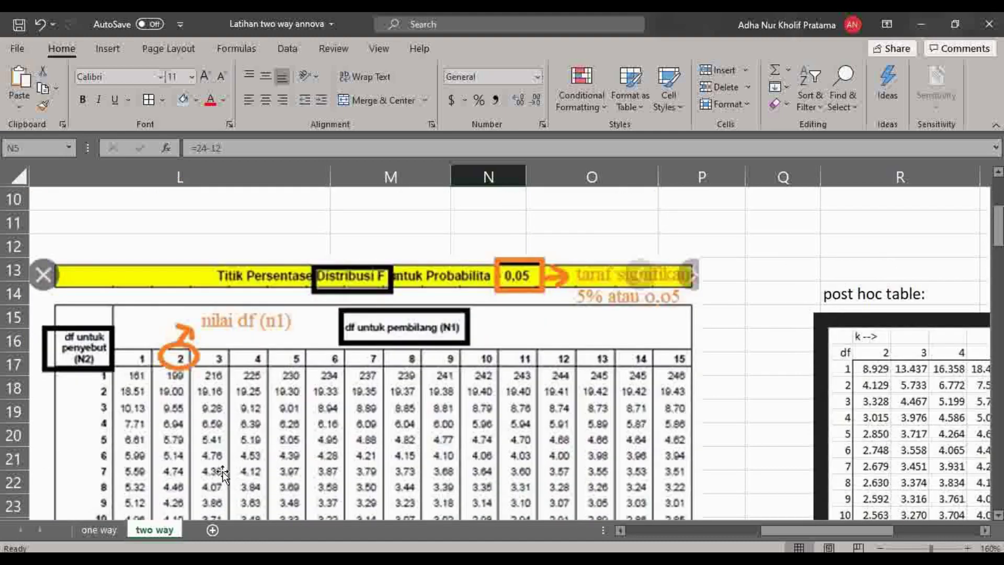
{"action": "scroll", "coordinate": [222, 473], "scroll_direction": "down", "scroll_amount": 1}
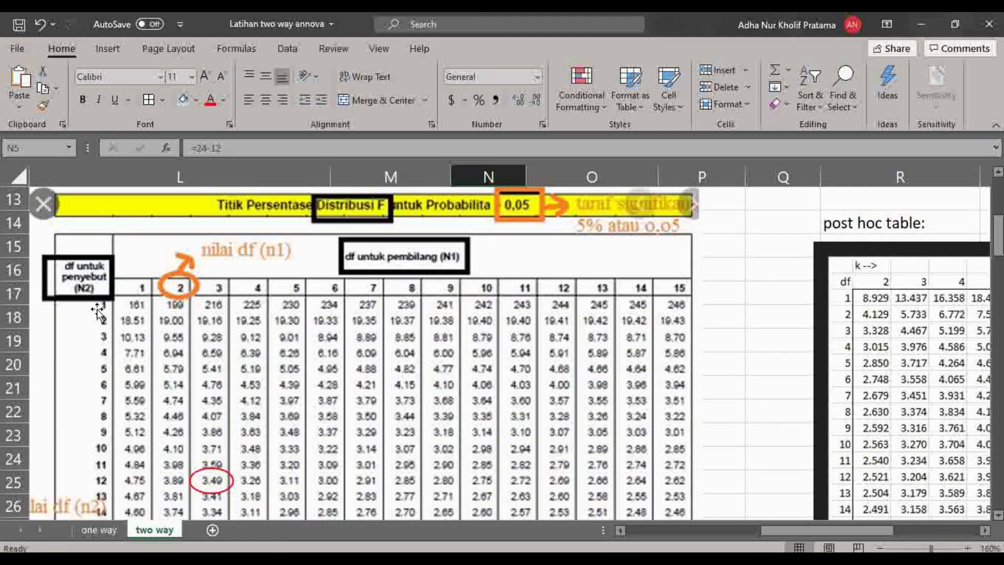
{"action": "scroll", "coordinate": [99, 335], "scroll_direction": "down", "scroll_amount": 1}
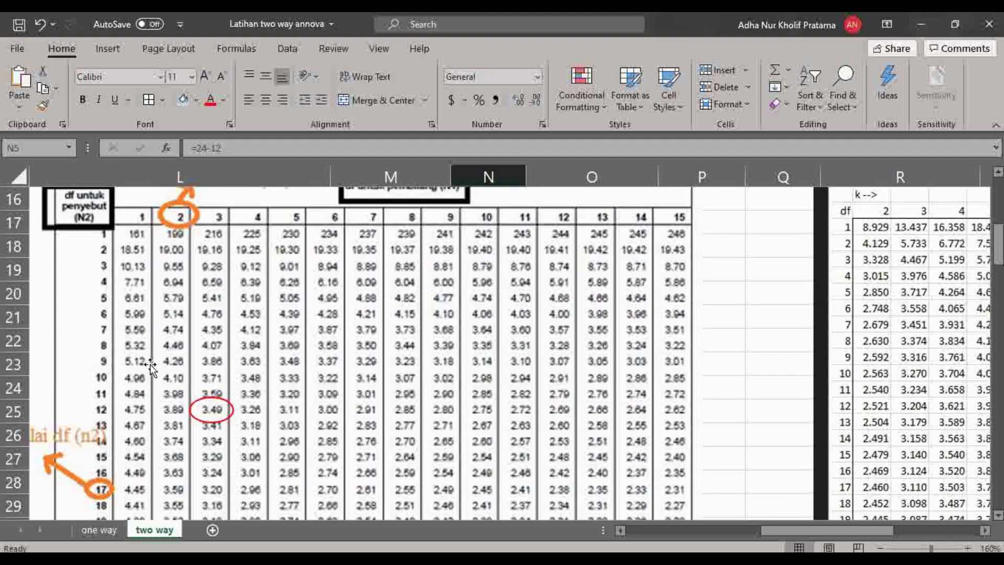
{"action": "scroll", "coordinate": [150, 364], "scroll_direction": "up", "scroll_amount": 2}
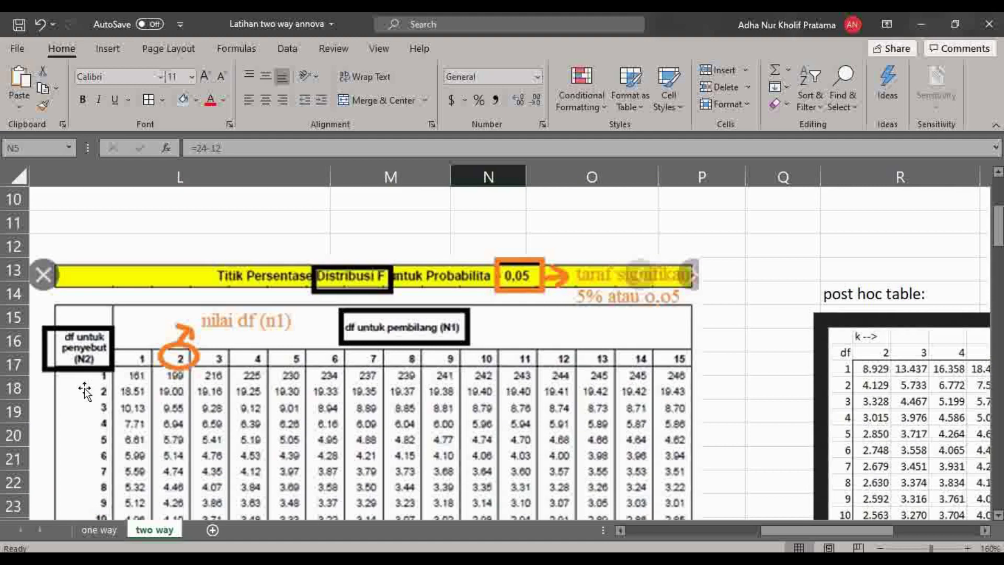
{"action": "scroll", "coordinate": [86, 397], "scroll_direction": "down", "scroll_amount": 2}
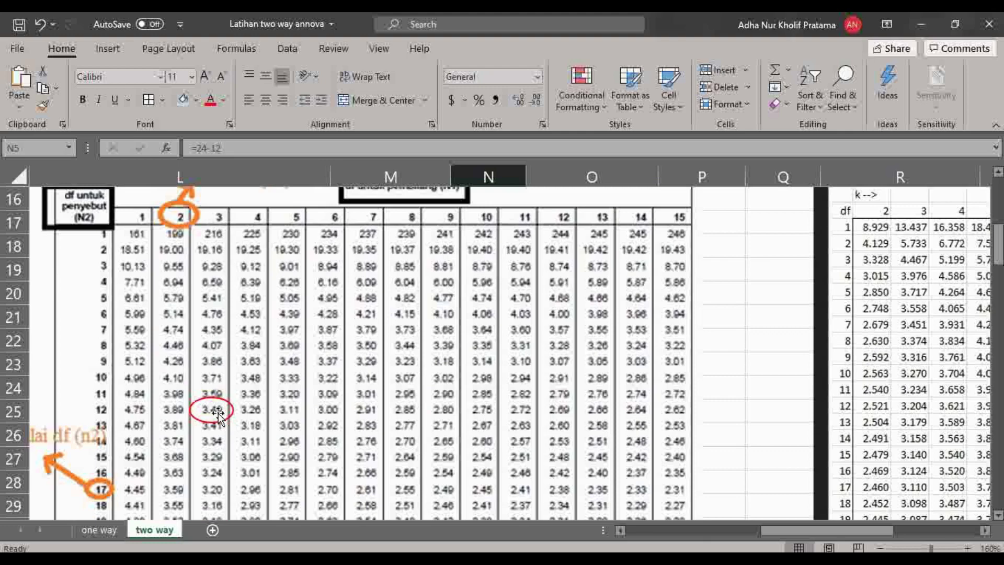
{"action": "scroll", "coordinate": [201, 412], "scroll_direction": "up", "scroll_amount": 5}
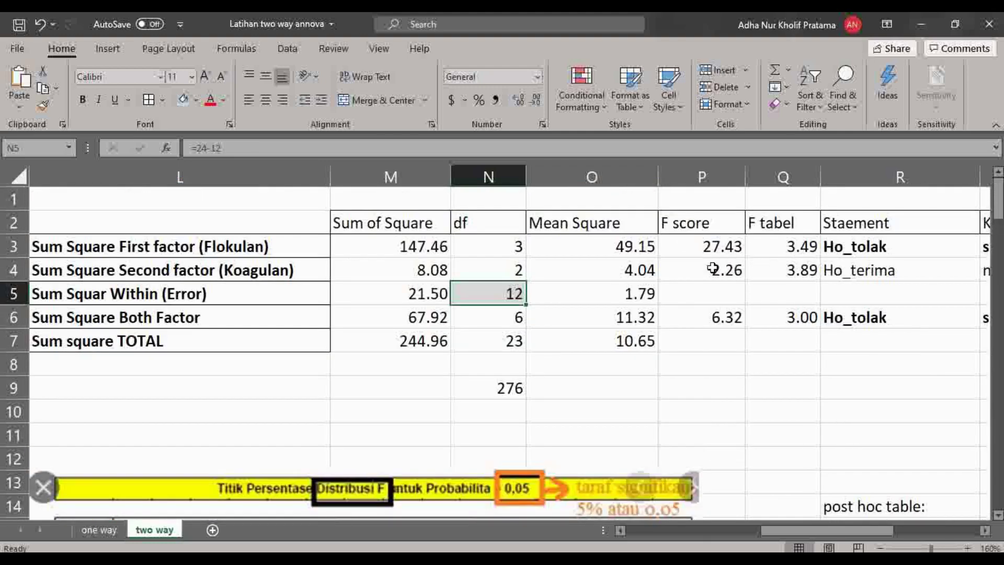
Look up Koagulan's critical F value in the F distribution table at N1 = 2 and N2 = 12
{"action": "scroll", "coordinate": [511, 276], "scroll_direction": "down", "scroll_amount": 2}
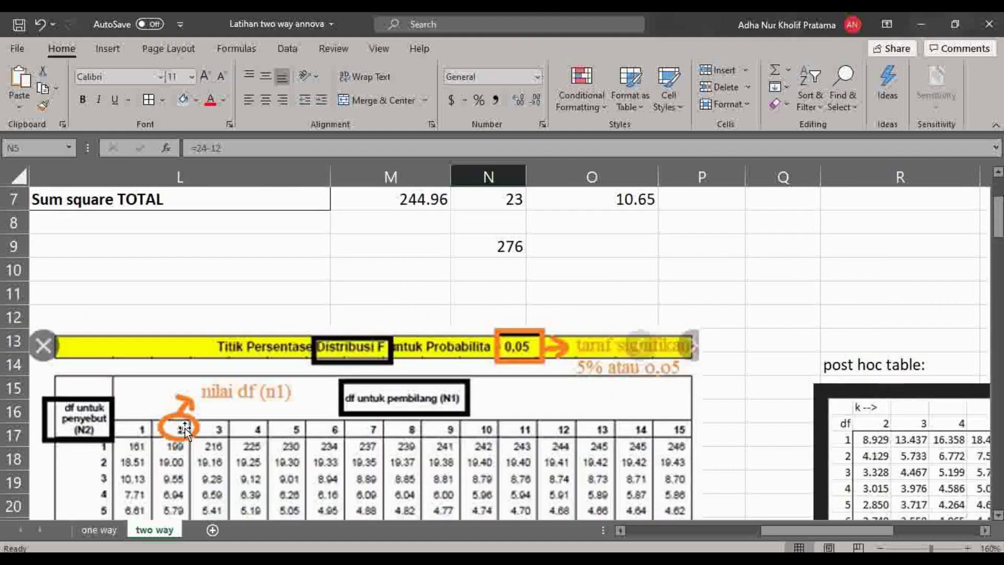
{"action": "scroll", "coordinate": [184, 427], "scroll_direction": "up", "scroll_amount": 1}
{"action": "scroll", "coordinate": [217, 397], "scroll_direction": "down", "scroll_amount": 2}
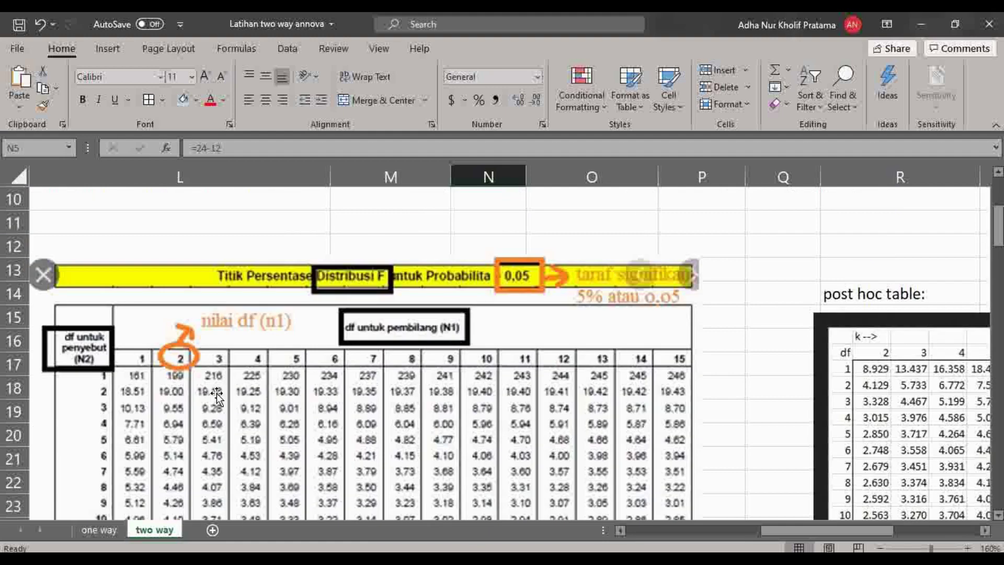
{"action": "scroll", "coordinate": [176, 359], "scroll_direction": "down", "scroll_amount": 3}
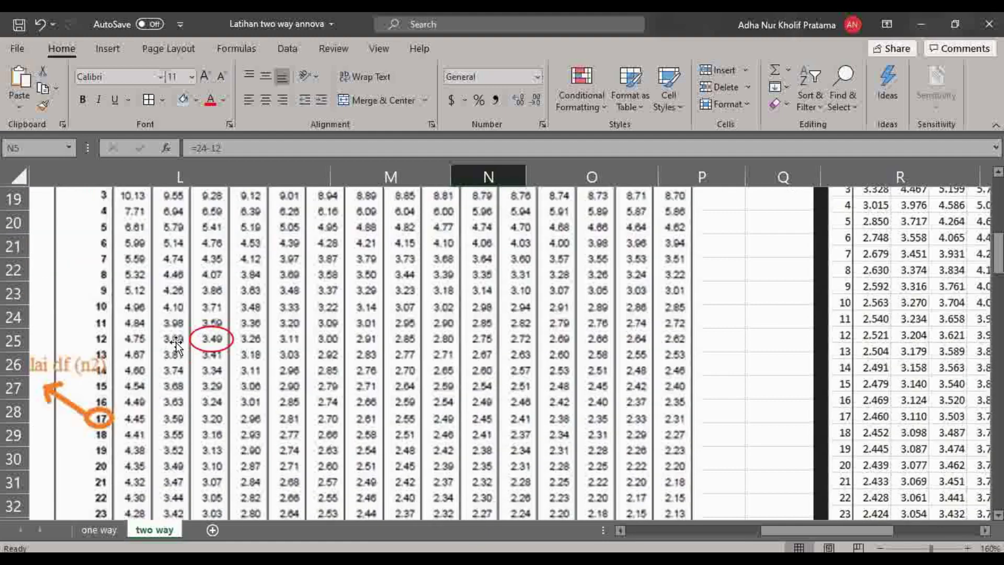
{"action": "scroll", "coordinate": [742, 249], "scroll_direction": "up", "scroll_amount": 6}
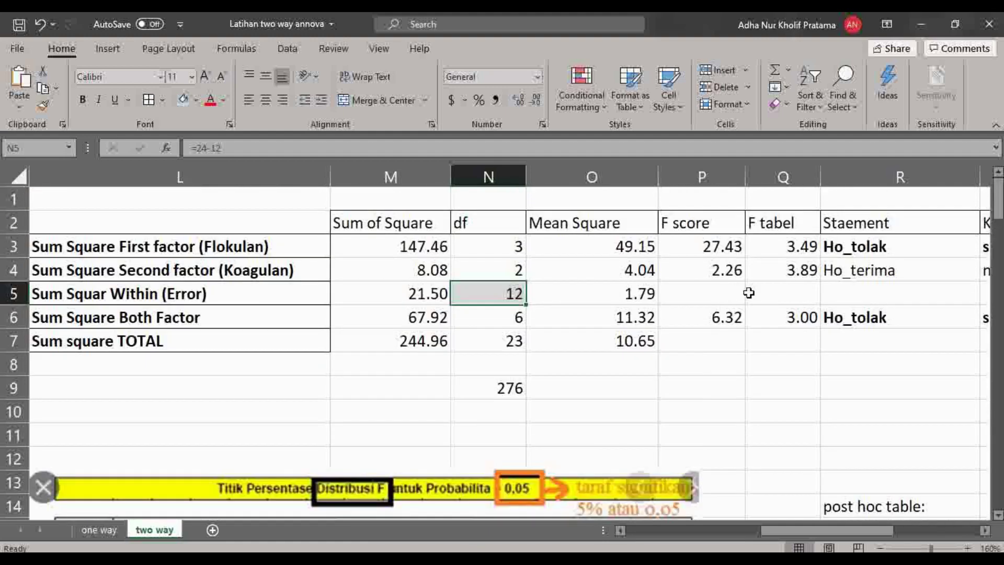
Inspect the Both Factor df in N6 and look up its critical F value at N1 = 6 and N2 = 12
{"action": "left_click", "coordinate": [519, 318]}
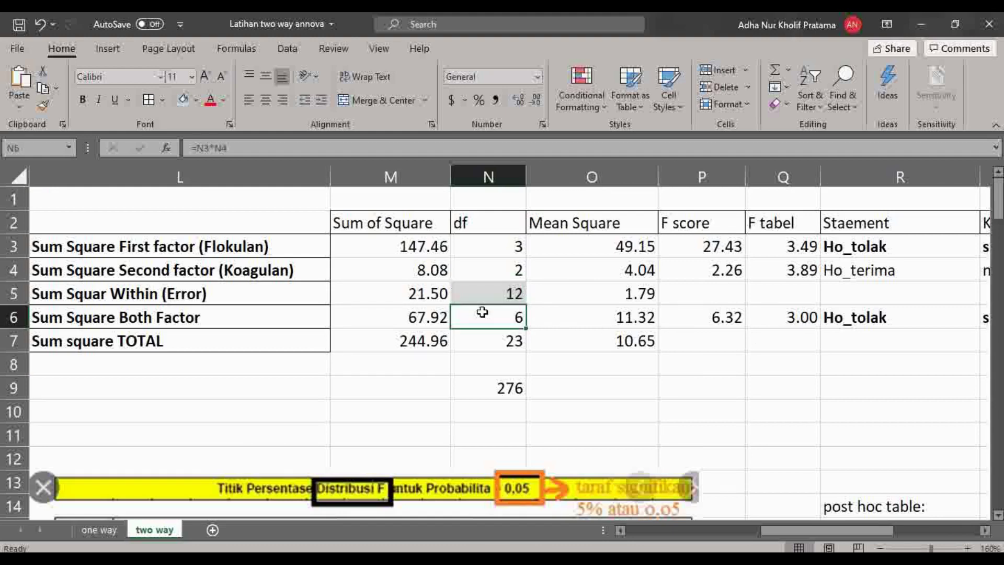
{"action": "scroll", "coordinate": [478, 312], "scroll_direction": "down", "scroll_amount": 4}
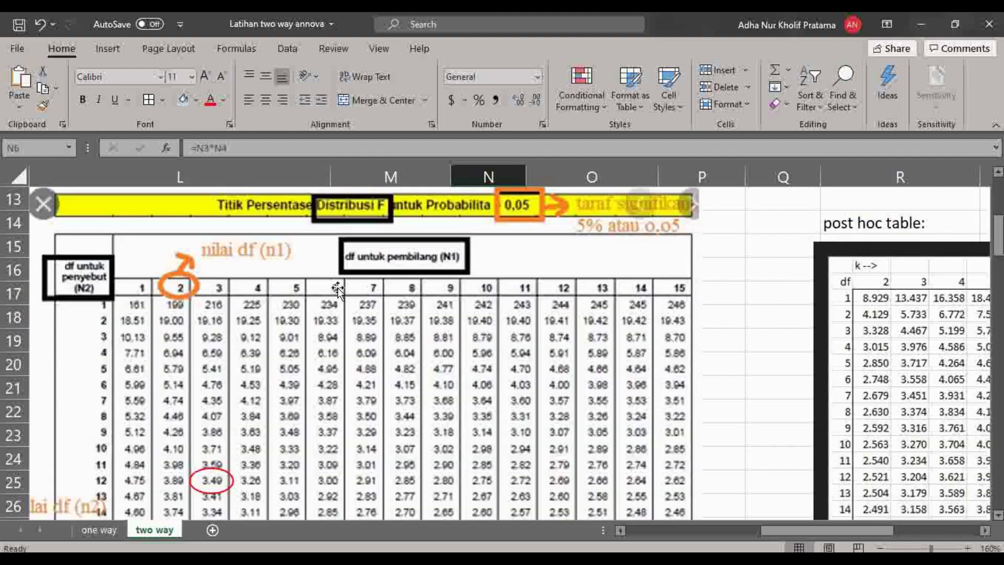
{"action": "scroll", "coordinate": [337, 293], "scroll_direction": "down", "scroll_amount": 2}
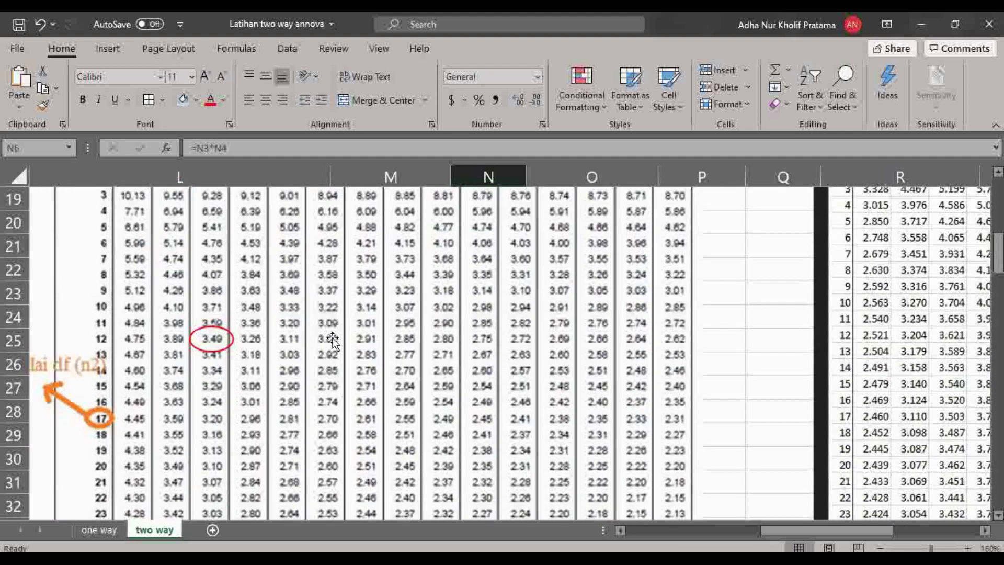
{"action": "scroll", "coordinate": [388, 338], "scroll_direction": "up", "scroll_amount": 5}
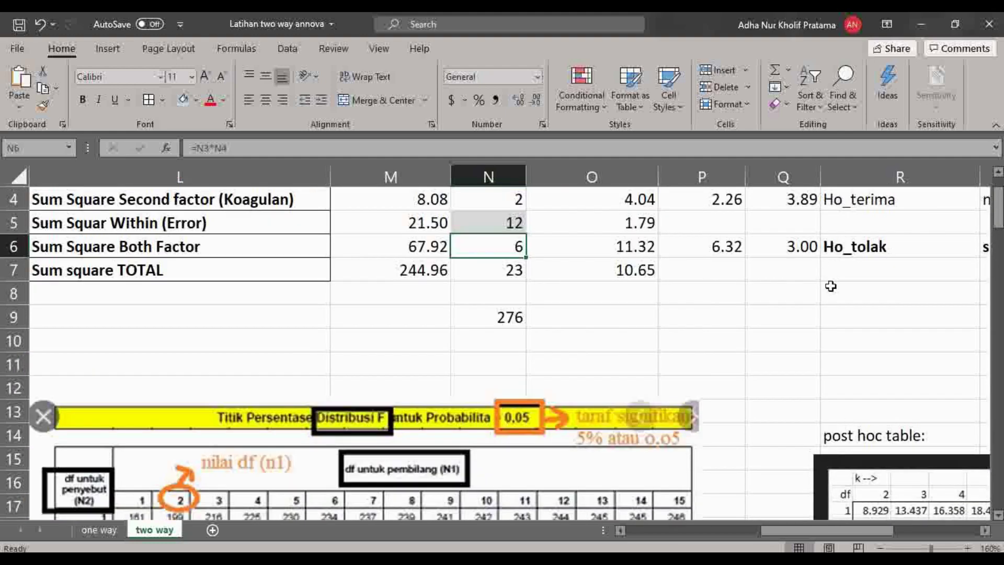
Compare the F score and F tabel columns with the Staement and Keterangan conclusions in the summary table
{"action": "scroll", "coordinate": [831, 286], "scroll_direction": "up", "scroll_amount": 1}
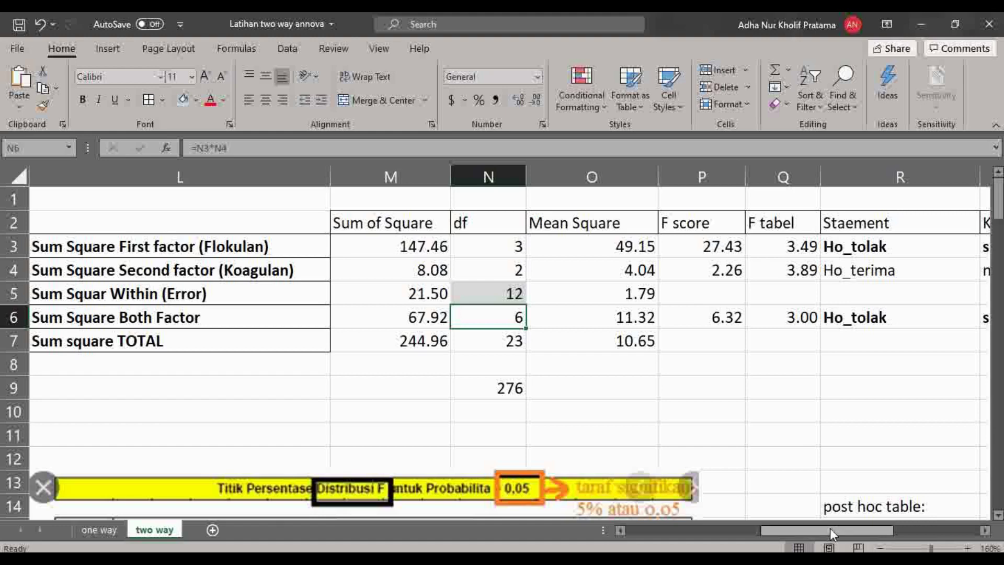
{"action": "left_click_drag", "start_coordinate": [830, 528], "coordinate": [874, 528]}
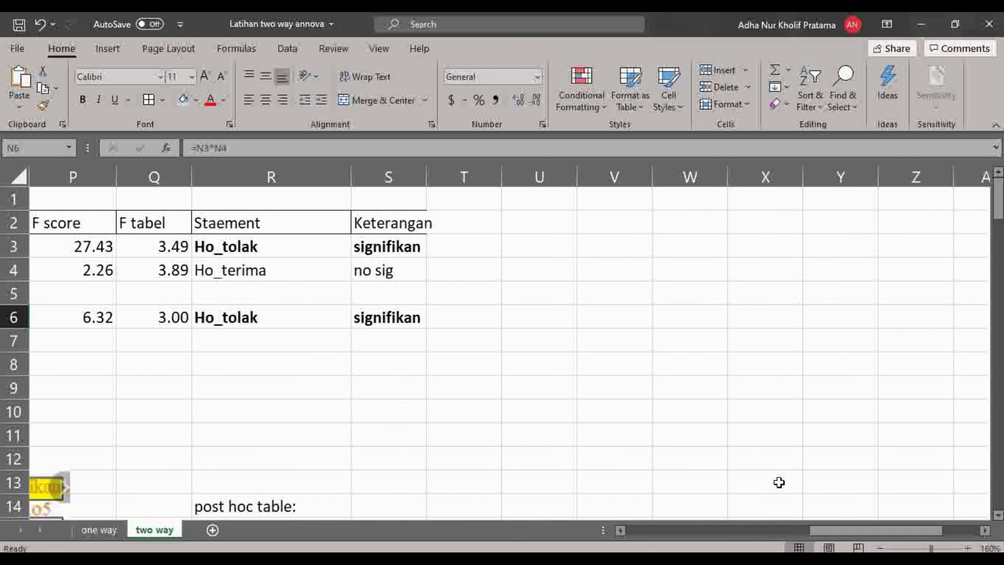
{"action": "left_click_drag", "start_coordinate": [843, 527], "coordinate": [826, 531]}
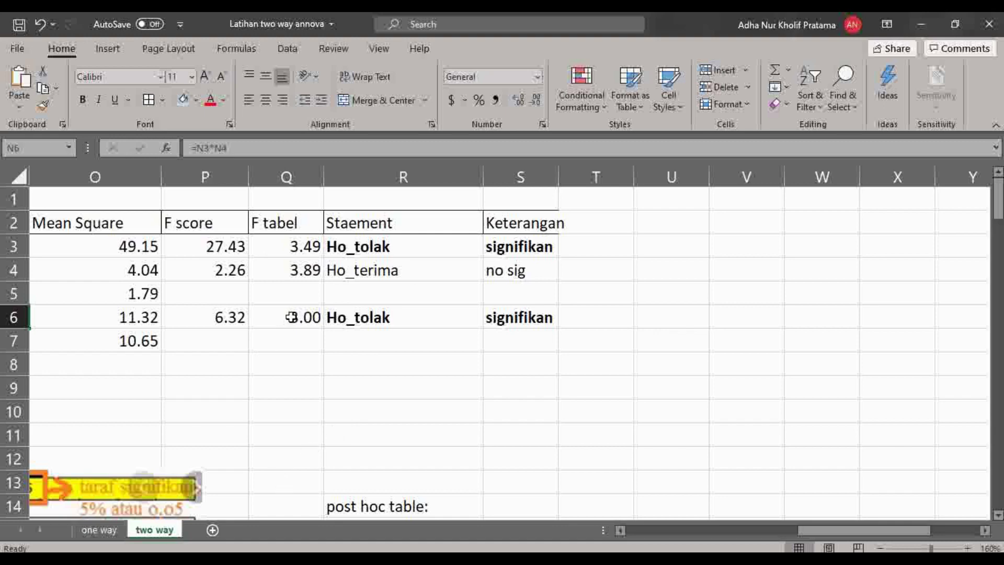
Switch to MyPaint and start a new blank canvas, discarding the unsaved painting
{"action": "key", "text": "alt+Tab"}
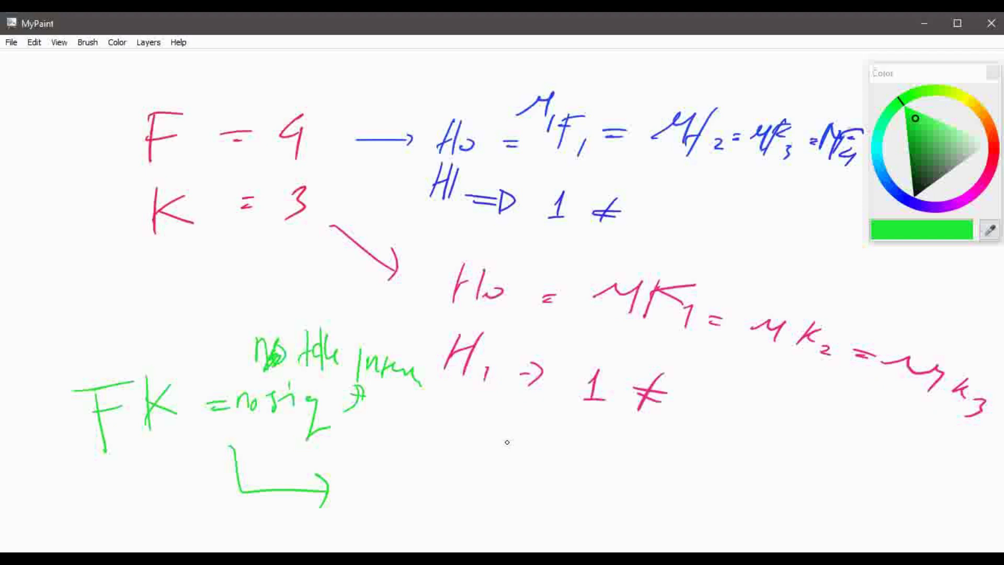
{"action": "key", "text": "ctrl+n"}
{"action": "key", "text": "Left"}
{"action": "key", "text": "Return"}
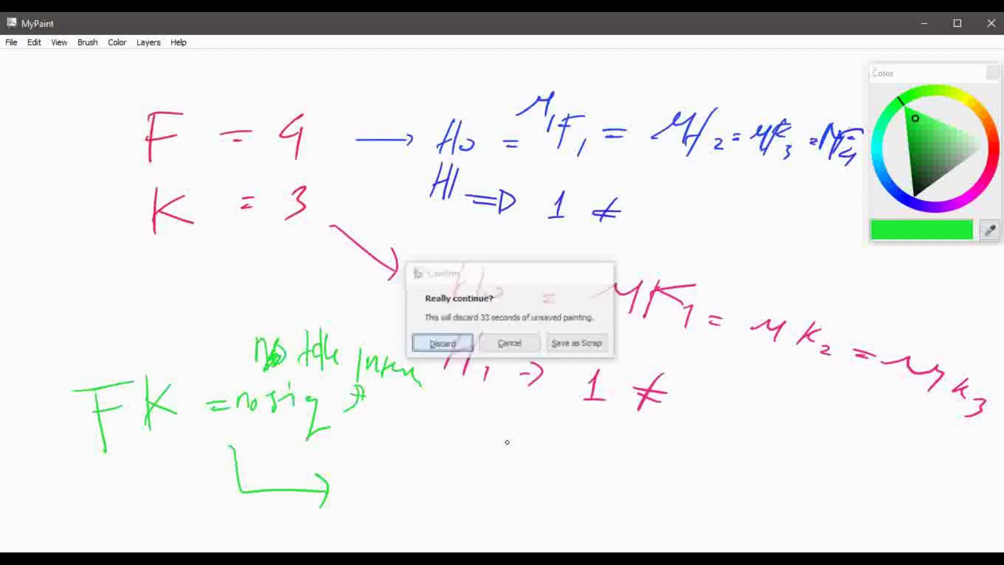
Sketch green axes with a falling F distribution curve, a vertical critical line with an arrow beyond it, and a hatched tail
{"action": "mouse_move", "coordinate": [192, 167]}
{"action": "left_mouse_down"}
{"action": "mouse_move", "coordinate": [187, 249]}
{"action": "mouse_move", "coordinate": [208, 329]}
{"action": "mouse_move", "coordinate": [421, 311]}
{"action": "left_mouse_up"}
{"action": "mouse_move", "coordinate": [206, 174]}
{"action": "left_mouse_down"}
{"action": "mouse_move", "coordinate": [265, 193]}
{"action": "mouse_move", "coordinate": [352, 267]}
{"action": "mouse_move", "coordinate": [421, 272]}
{"action": "left_mouse_up"}
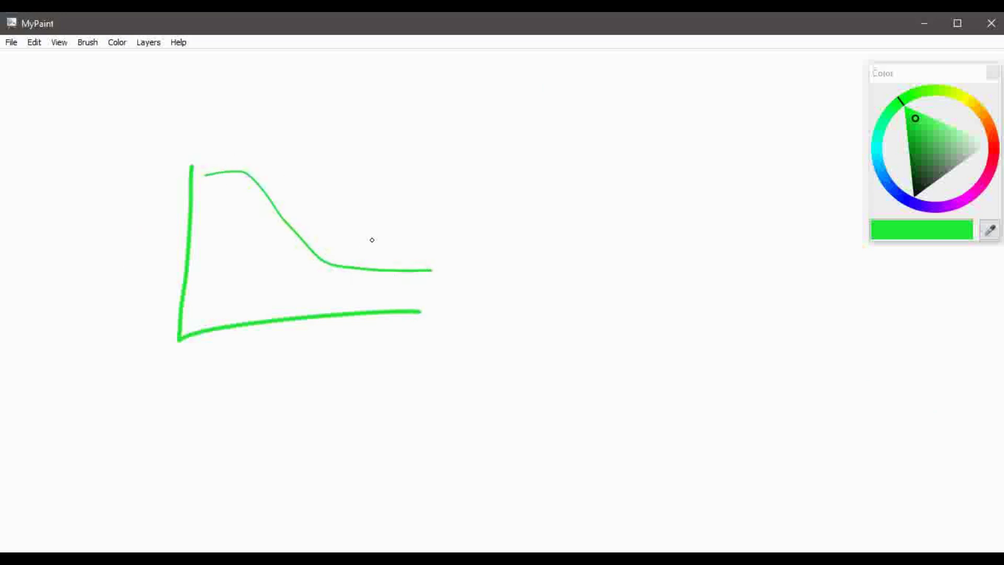
{"action": "mouse_move", "coordinate": [370, 228]}
{"action": "left_mouse_down"}
{"action": "mouse_move", "coordinate": [385, 361]}
{"action": "mouse_move", "coordinate": [435, 367]}
{"action": "left_mouse_up"}
{"action": "left_click_drag", "start_coordinate": [398, 274], "coordinate": [381, 308]}
{"action": "mouse_move", "coordinate": [411, 276]}
{"action": "left_mouse_down"}
{"action": "mouse_move", "coordinate": [395, 308]}
{"action": "mouse_move", "coordinate": [409, 308]}
{"action": "left_mouse_up"}
{"action": "mouse_move", "coordinate": [435, 282]}
{"action": "left_mouse_down"}
{"action": "mouse_move", "coordinate": [423, 306]}
{"action": "mouse_move", "coordinate": [436, 302]}
{"action": "left_mouse_up"}
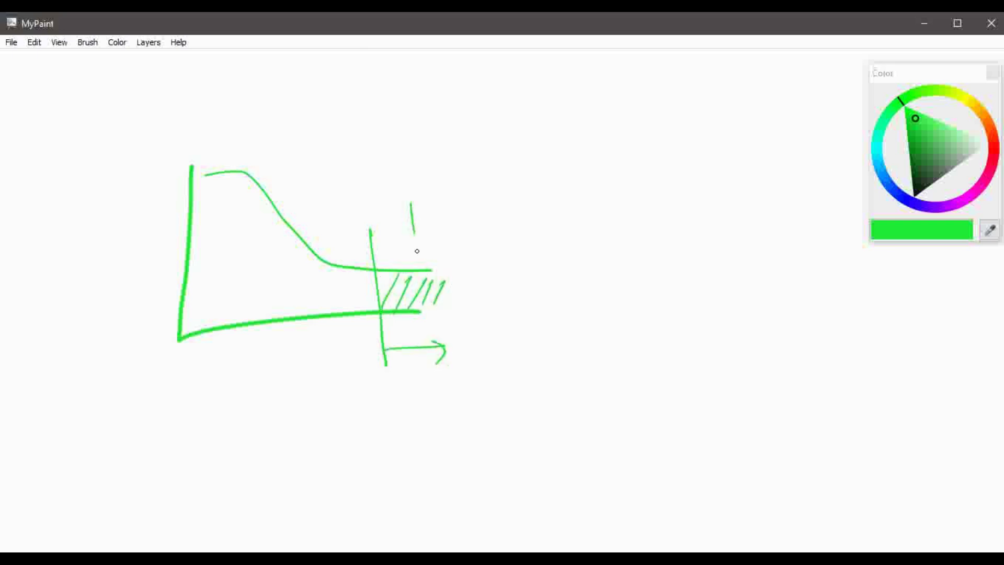
Handwrite the green label "Rejection Region" above the hatched tail of the curve
{"action": "mouse_move", "coordinate": [394, 160]}
{"action": "left_mouse_down"}
{"action": "mouse_move", "coordinate": [416, 195]}
{"action": "mouse_move", "coordinate": [446, 198]}
{"action": "left_mouse_up"}
{"action": "left_click_drag", "start_coordinate": [448, 191], "coordinate": [460, 197]}
{"action": "mouse_move", "coordinate": [467, 176]}
{"action": "left_mouse_down"}
{"action": "mouse_move", "coordinate": [475, 244]}
{"action": "mouse_move", "coordinate": [513, 231]}
{"action": "mouse_move", "coordinate": [553, 242]}
{"action": "left_mouse_up"}
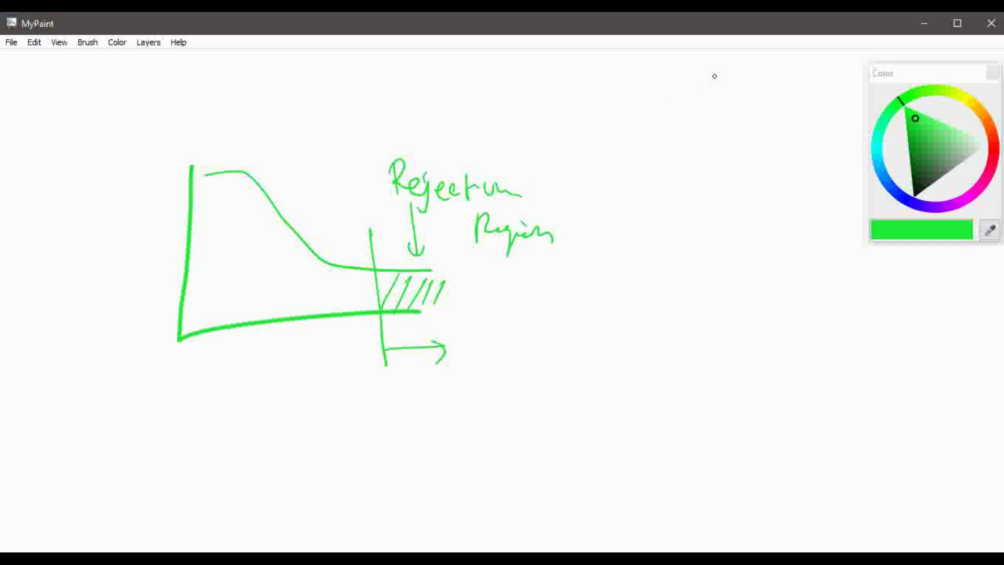
In blue, draw an arrow into the area before the critical line and braces above both regions, and return to Excel
{"action": "left_click", "coordinate": [885, 178]}
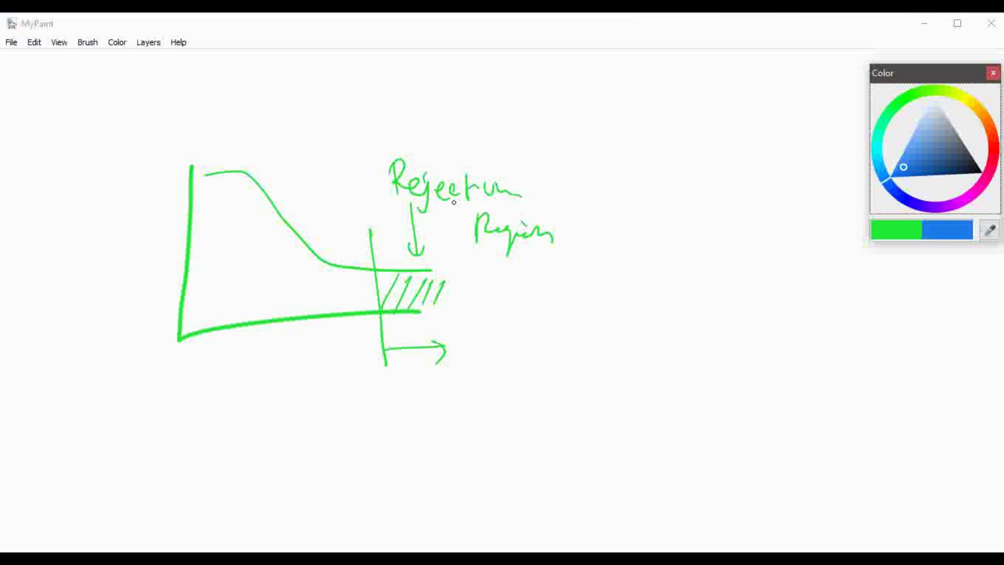
{"action": "mouse_move", "coordinate": [275, 144]}
{"action": "left_mouse_down"}
{"action": "mouse_move", "coordinate": [281, 259]}
{"action": "mouse_move", "coordinate": [291, 267]}
{"action": "left_mouse_up"}
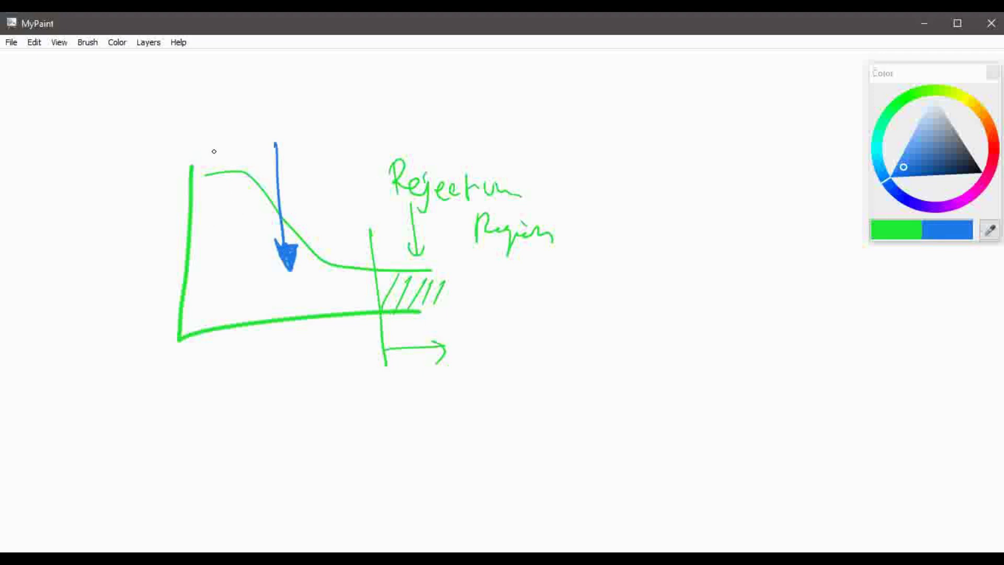
{"action": "mouse_move", "coordinate": [208, 116]}
{"action": "left_mouse_down"}
{"action": "mouse_move", "coordinate": [295, 112]}
{"action": "mouse_move", "coordinate": [349, 141]}
{"action": "mouse_move", "coordinate": [454, 123]}
{"action": "mouse_move", "coordinate": [478, 151]}
{"action": "left_mouse_up"}
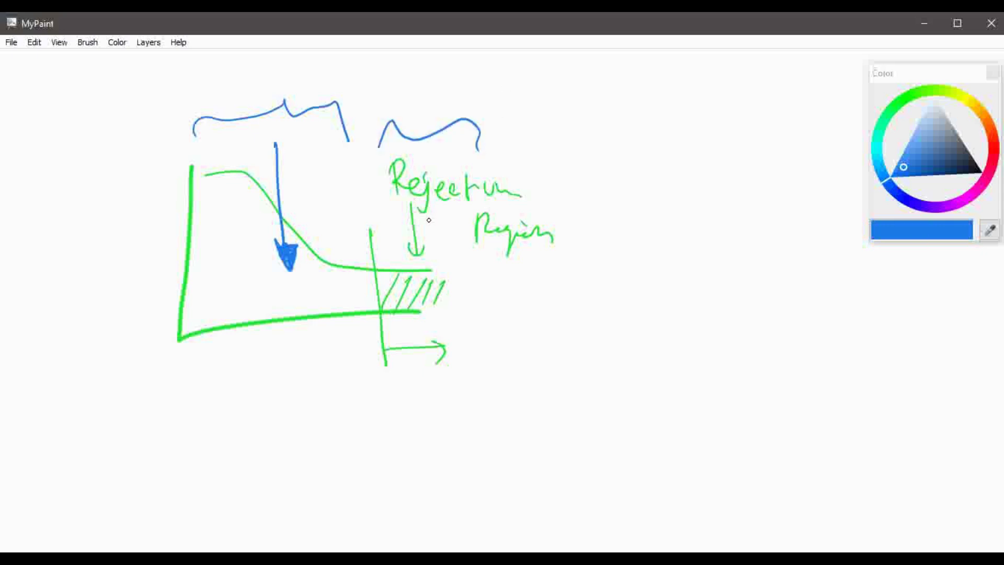
{"action": "key", "text": "alt+Tab"}
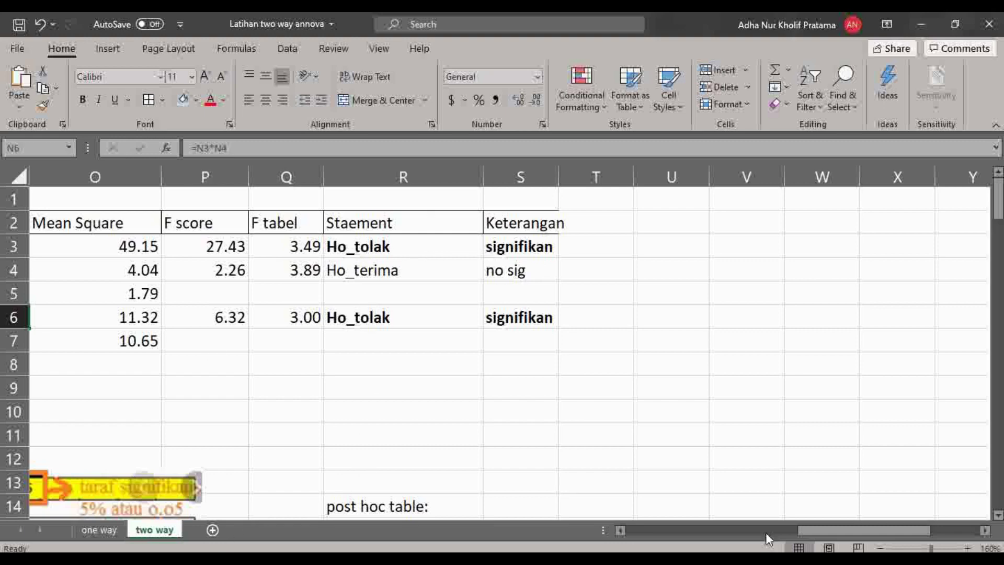
Compare the two-way ANOVA hypotheses with the summary table's statements, and inspect the formula behind the Both Factor statement
{"action": "left_click_drag", "start_coordinate": [853, 532], "coordinate": [729, 536]}
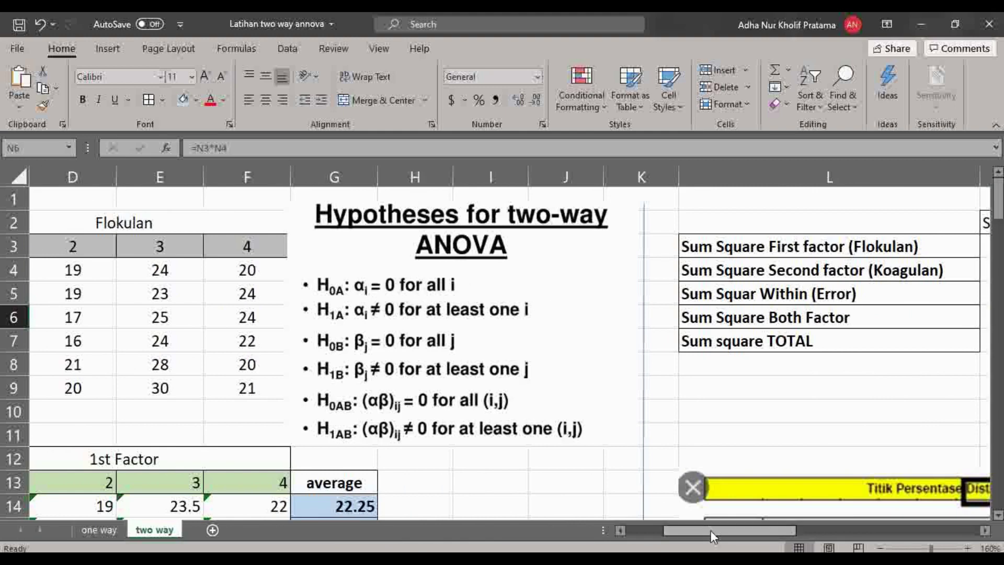
{"action": "left_click_drag", "start_coordinate": [712, 534], "coordinate": [889, 527]}
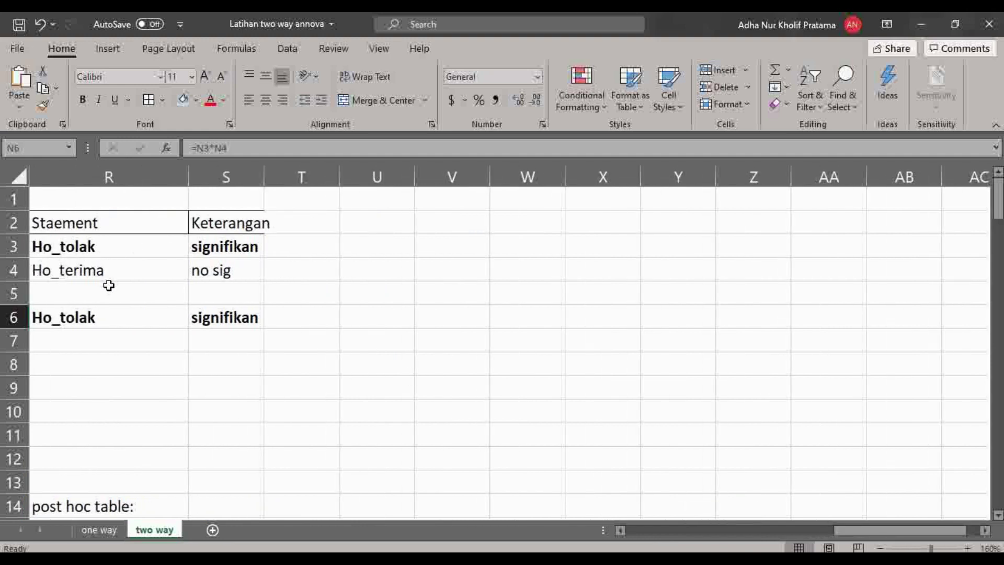
{"action": "left_click_drag", "start_coordinate": [871, 527], "coordinate": [793, 527]}
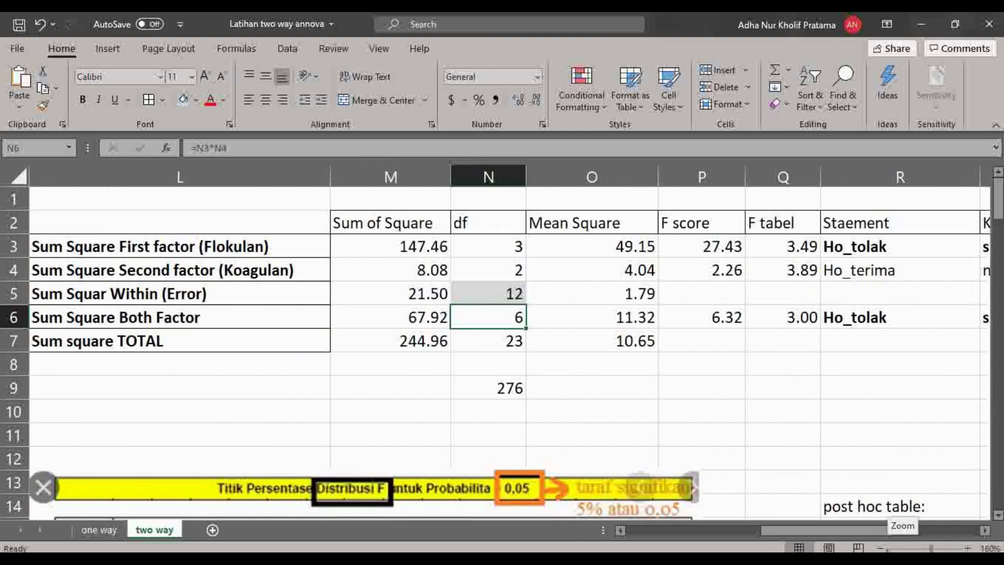
{"action": "left_click", "coordinate": [880, 548]}
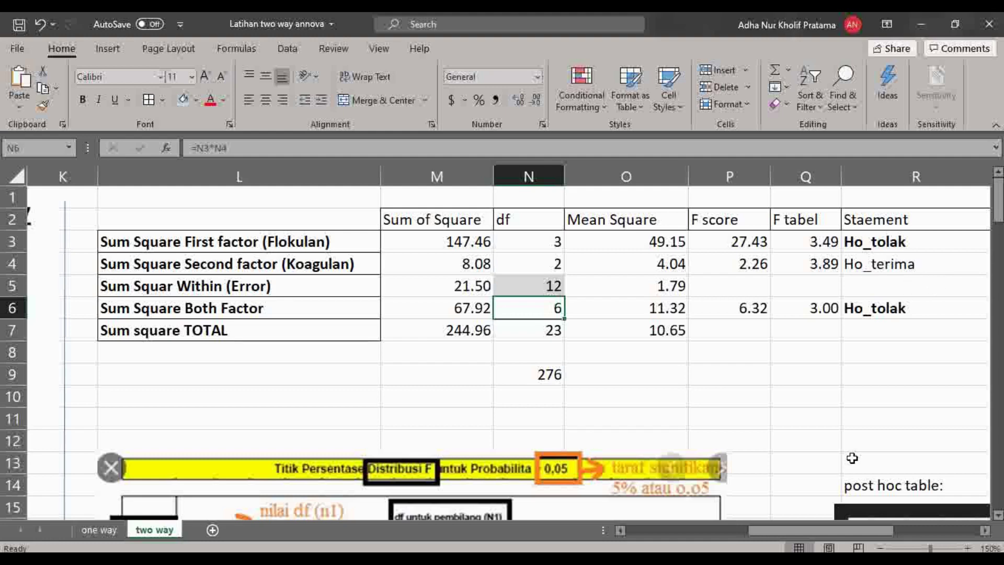
{"action": "left_click_drag", "start_coordinate": [820, 531], "coordinate": [837, 527]}
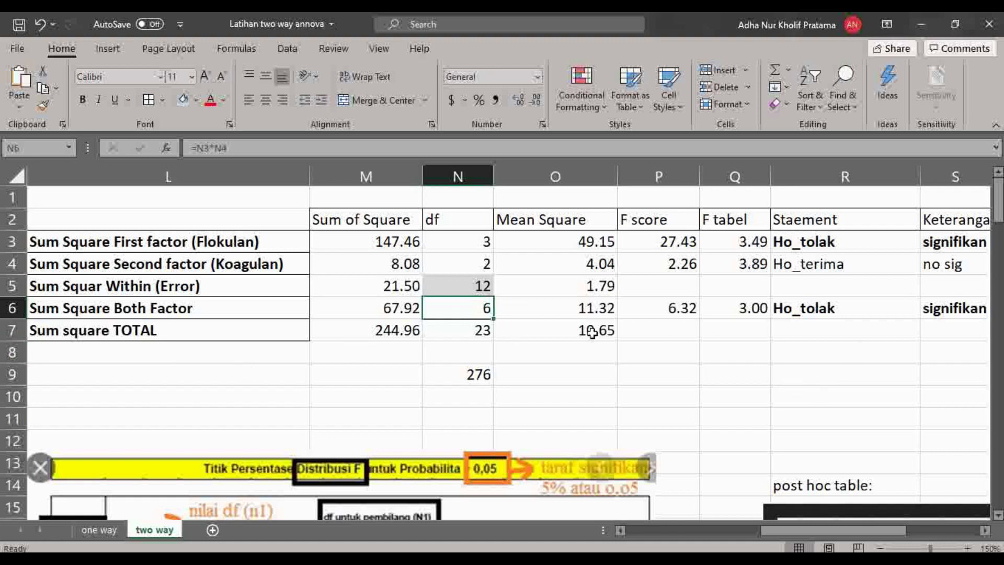
{"action": "left_click", "coordinate": [818, 314]}
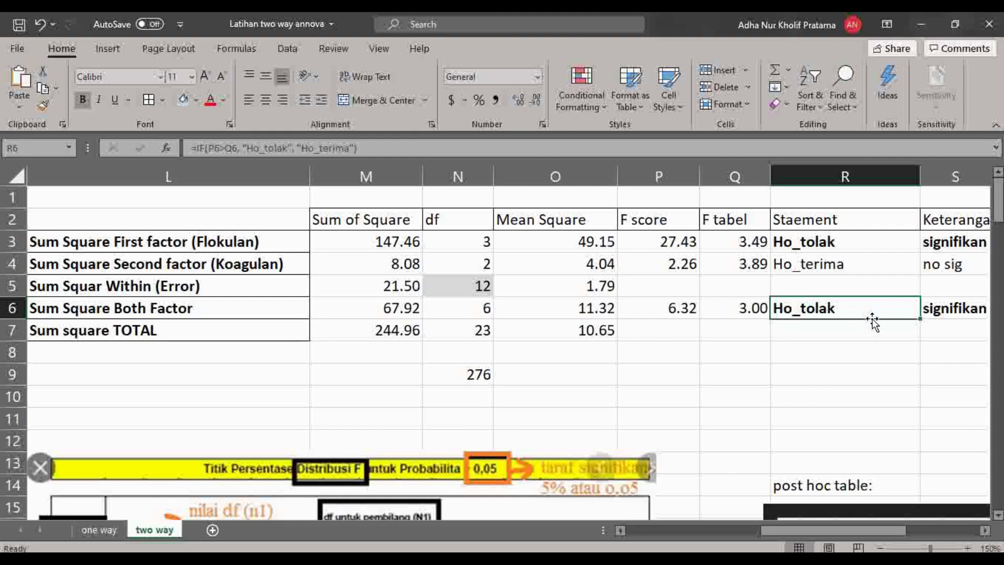
Check the F distribution table for probability 0,05 against the F scores and F tabel values in the summary table
{"action": "mouse_move", "coordinate": [889, 530]}
{"action": "left_mouse_down"}
{"action": "mouse_move", "coordinate": [872, 528]}
{"action": "mouse_move", "coordinate": [884, 528]}
{"action": "left_mouse_up"}
{"action": "scroll", "coordinate": [578, 358], "scroll_direction": "down", "scroll_amount": 2}
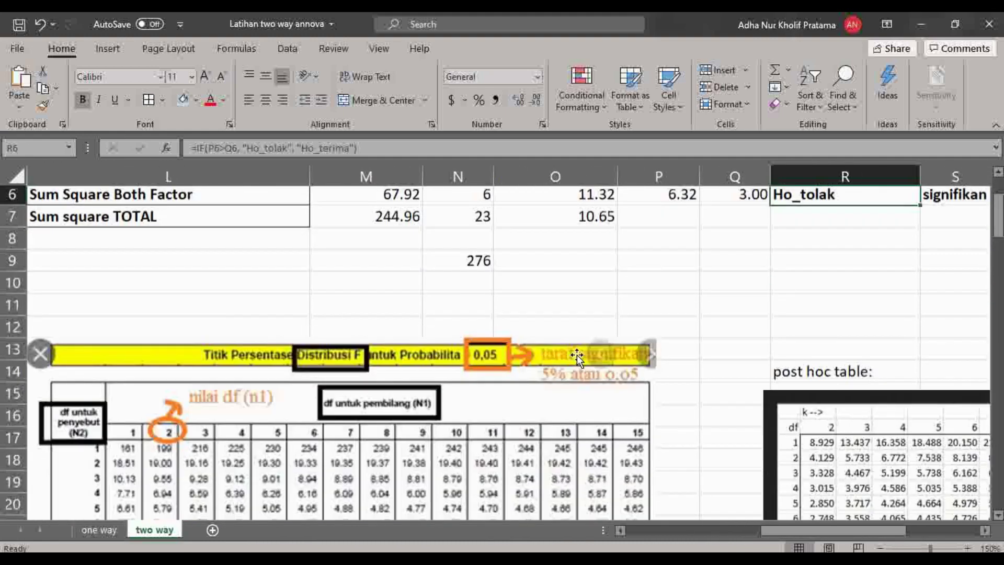
{"action": "scroll", "coordinate": [576, 357], "scroll_direction": "down", "scroll_amount": 1}
{"action": "scroll", "coordinate": [614, 363], "scroll_direction": "up", "scroll_amount": 3}
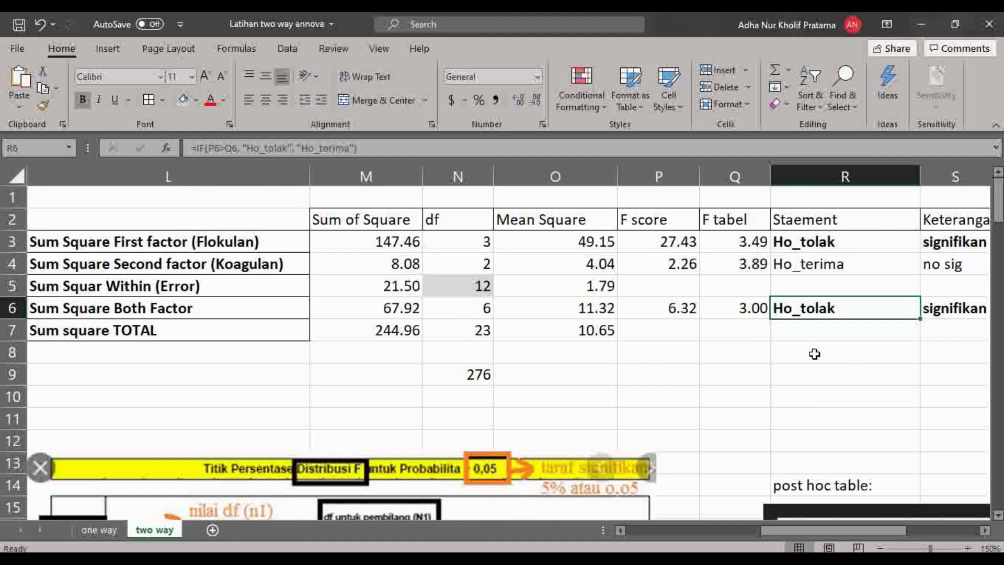
{"action": "scroll", "coordinate": [627, 337], "scroll_direction": "down", "scroll_amount": 4}
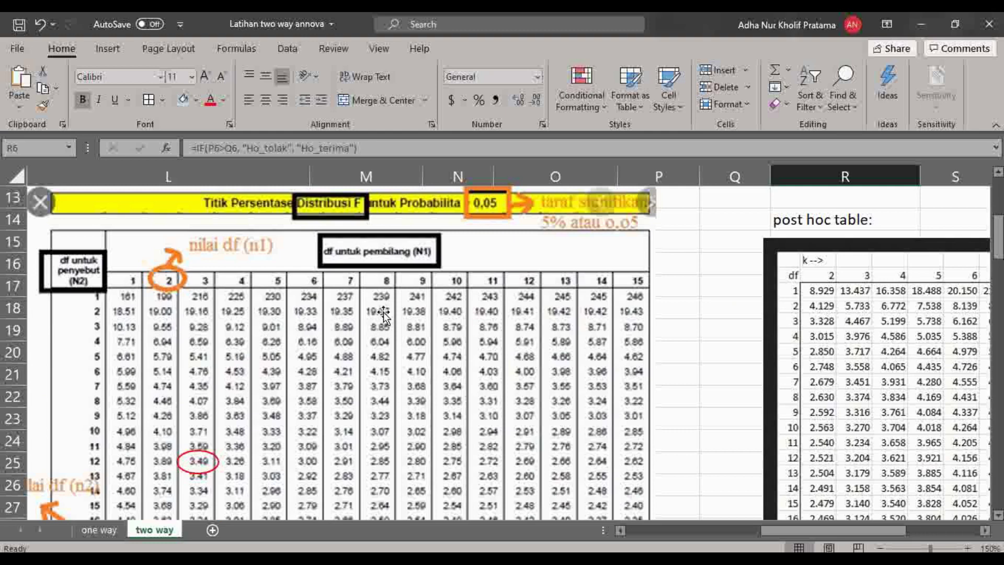
{"action": "scroll", "coordinate": [384, 317], "scroll_direction": "up", "scroll_amount": 4}
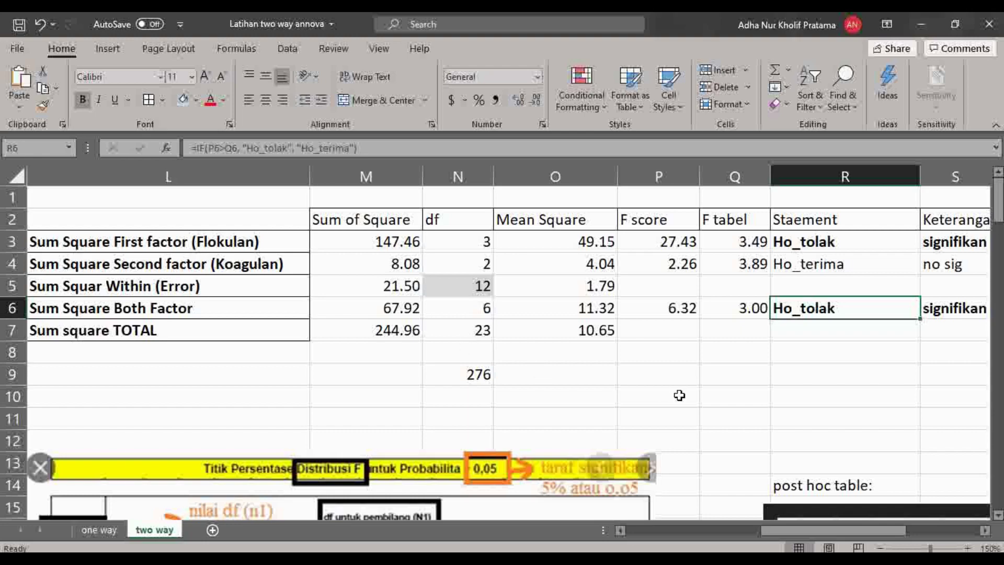
Compare the Tests of Between-Subjects Effects table with the manually calculated ANOVA summary table
{"action": "scroll", "coordinate": [679, 395], "scroll_direction": "down", "scroll_amount": 2, "text": "ctrl"}
{"action": "scroll", "coordinate": [676, 388], "scroll_direction": "down", "scroll_amount": 5}
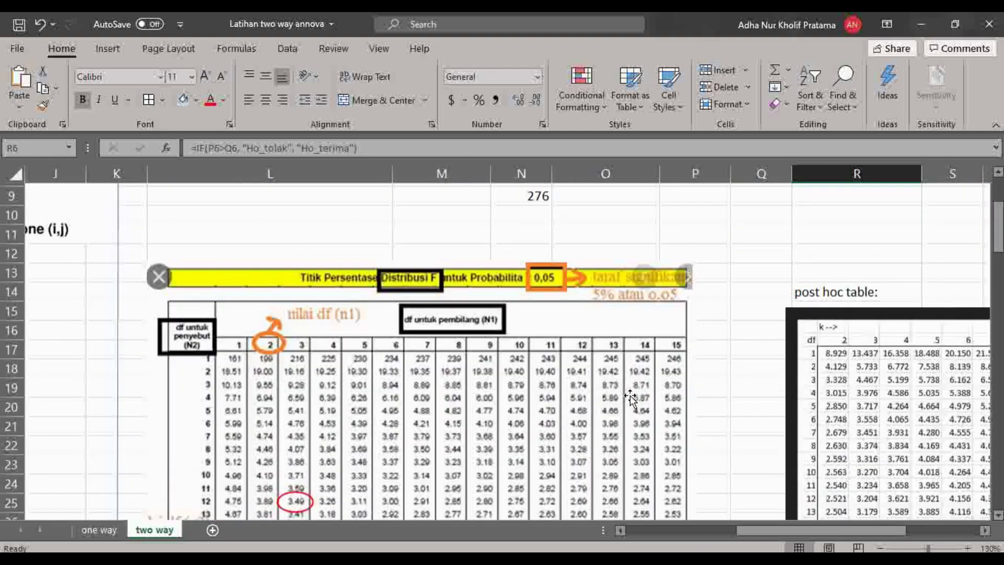
{"action": "scroll", "coordinate": [655, 421], "scroll_direction": "down", "scroll_amount": 7}
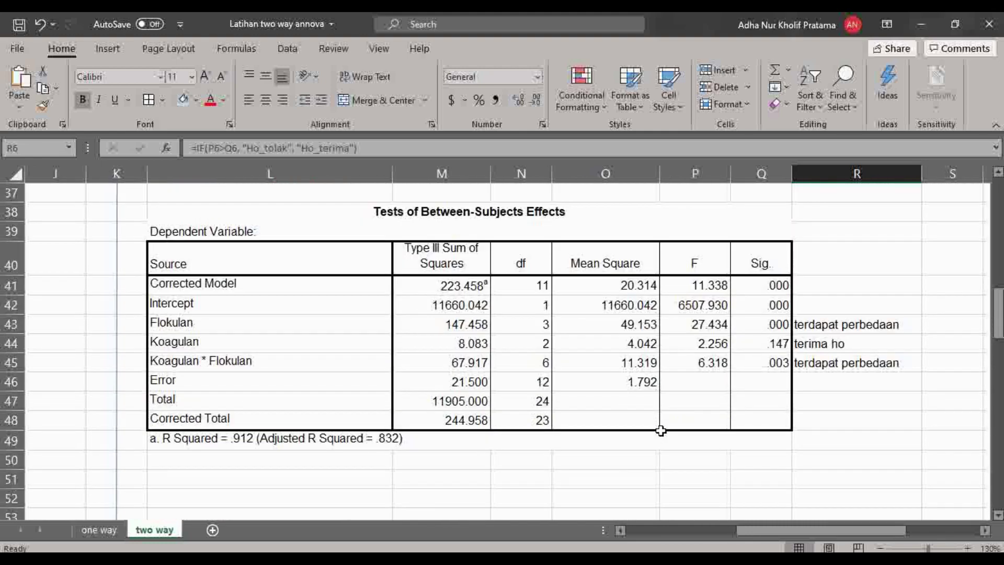
{"action": "scroll", "coordinate": [661, 430], "scroll_direction": "down", "scroll_amount": 4}
{"action": "scroll", "coordinate": [661, 431], "scroll_direction": "up", "scroll_amount": 3}
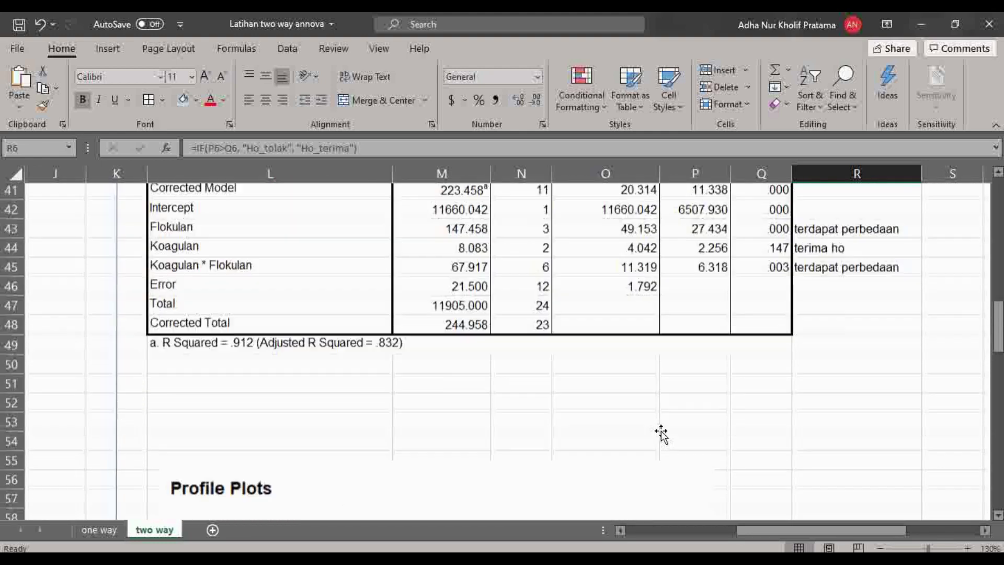
{"action": "scroll", "coordinate": [664, 431], "scroll_direction": "up", "scroll_amount": 2}
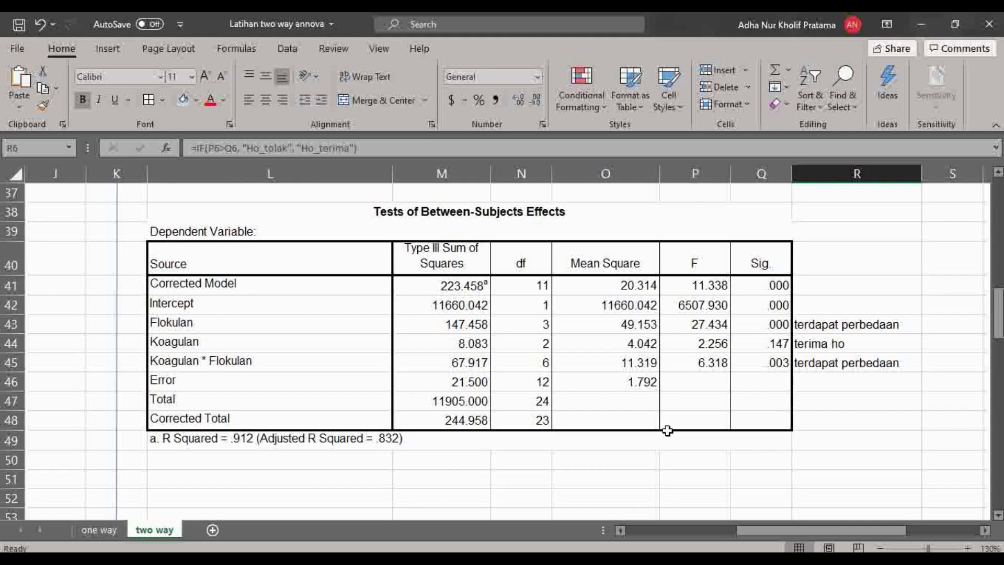
{"action": "scroll", "coordinate": [666, 430], "scroll_direction": "up", "scroll_amount": 3}
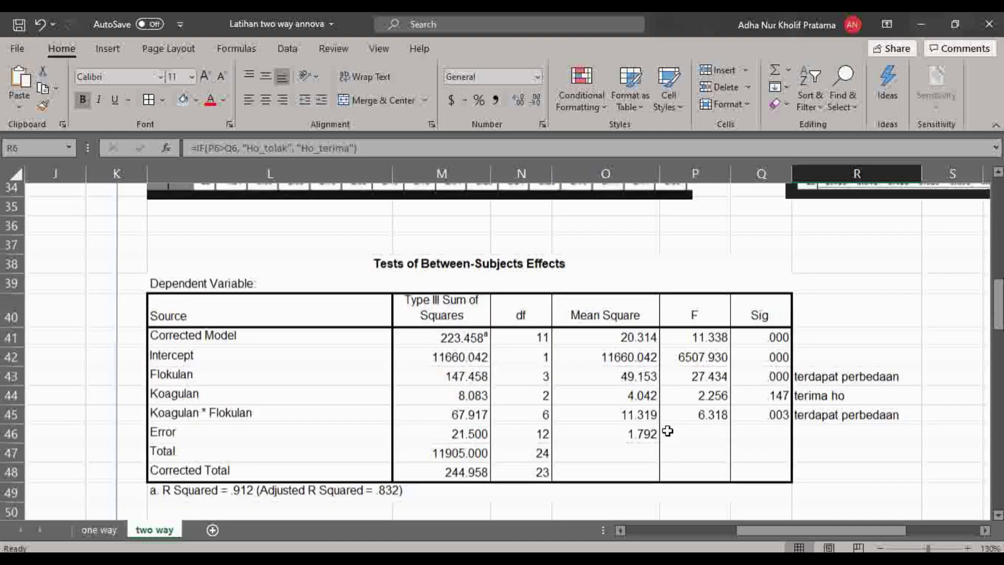
{"action": "scroll", "coordinate": [658, 429], "scroll_direction": "down", "scroll_amount": 3}
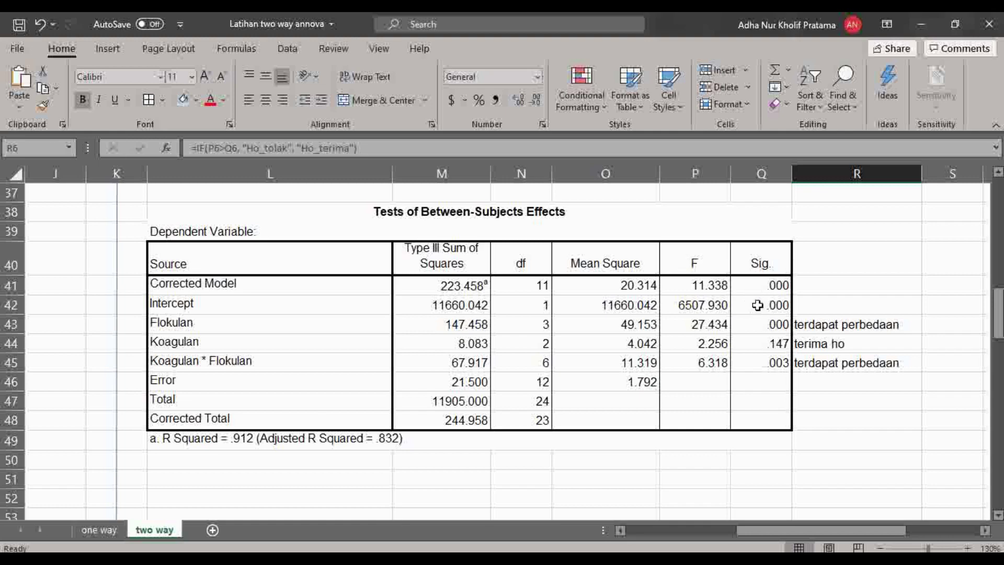
{"action": "scroll", "coordinate": [759, 318], "scroll_direction": "up", "scroll_amount": 12}
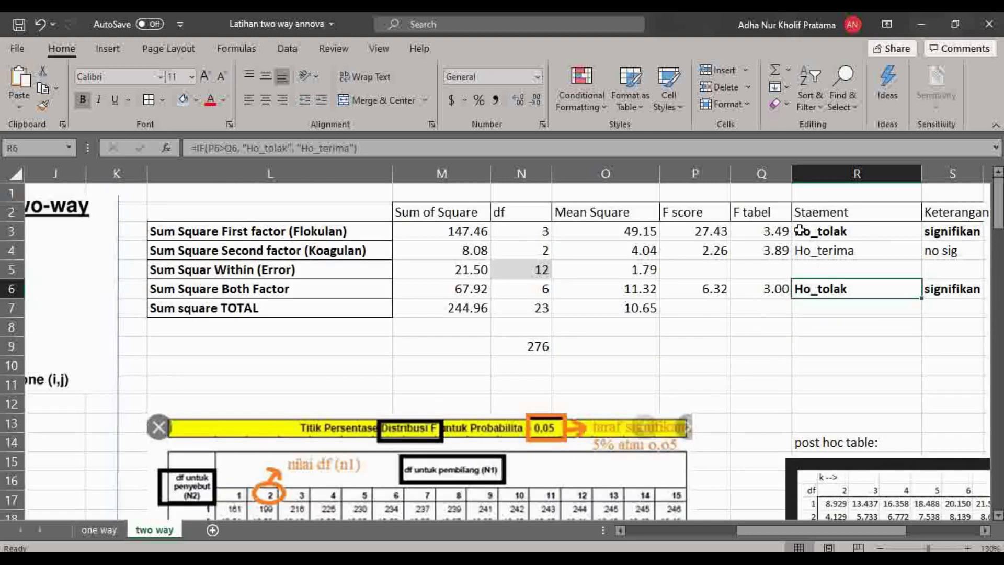
{"action": "scroll", "coordinate": [731, 231], "scroll_direction": "down", "scroll_amount": 12}
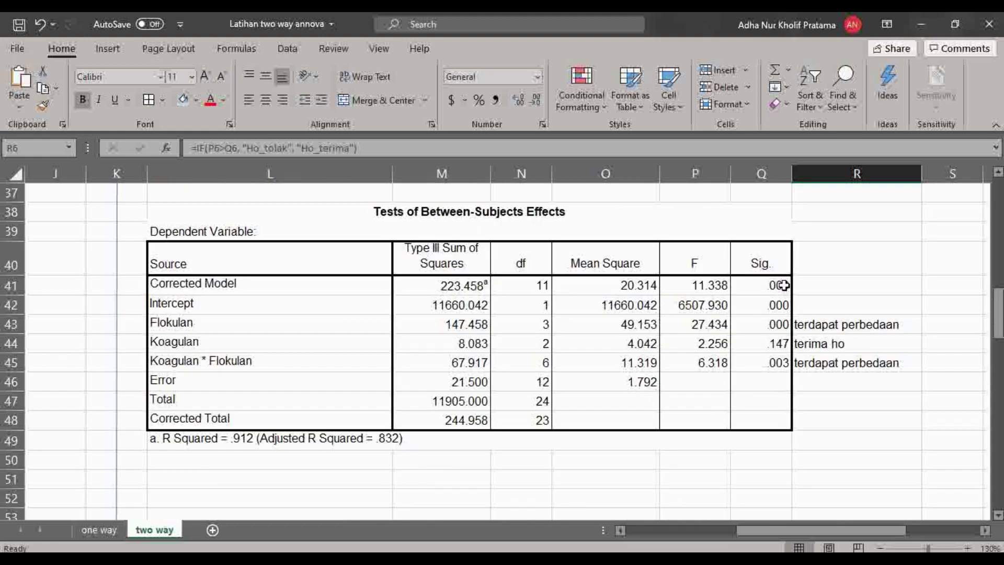
Inspect the exact Sig. values for Corrected Model, Intercept, Flokulan, Koagulan and Koagulan * Flokulan
{"action": "left_click", "coordinate": [783, 285]}
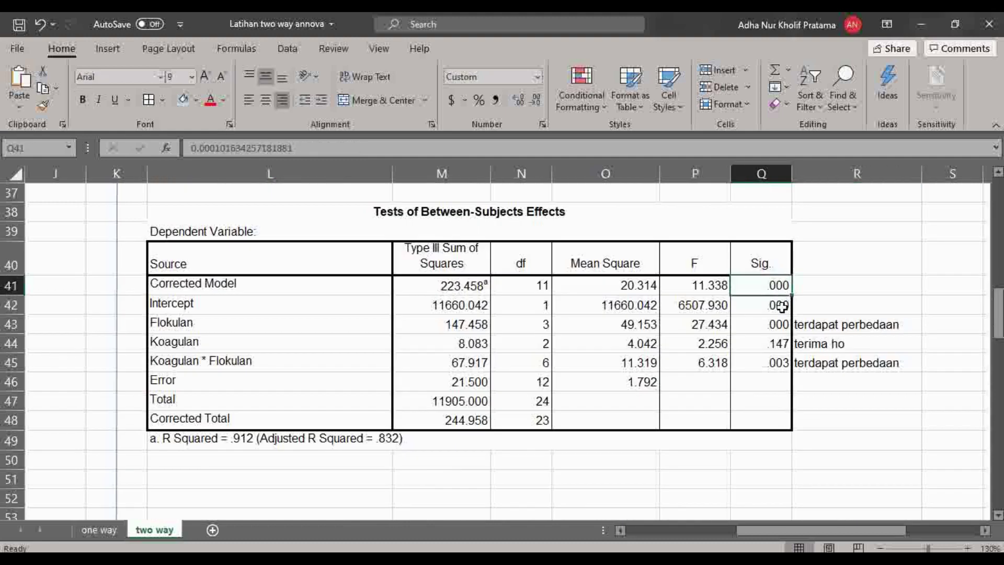
{"action": "left_click", "coordinate": [782, 305]}
{"action": "left_click", "coordinate": [777, 289]}
{"action": "left_click", "coordinate": [779, 326]}
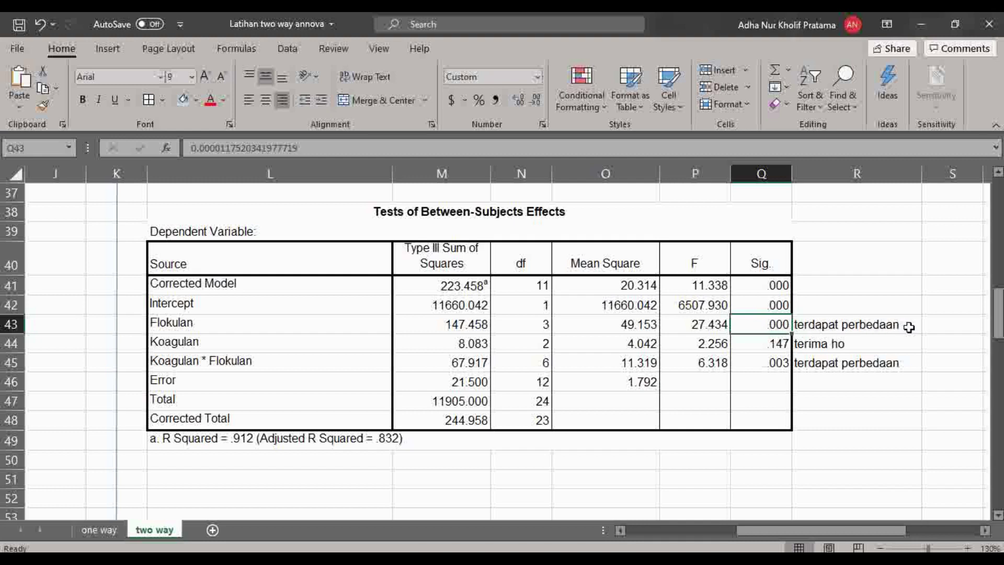
{"action": "left_click", "coordinate": [768, 342]}
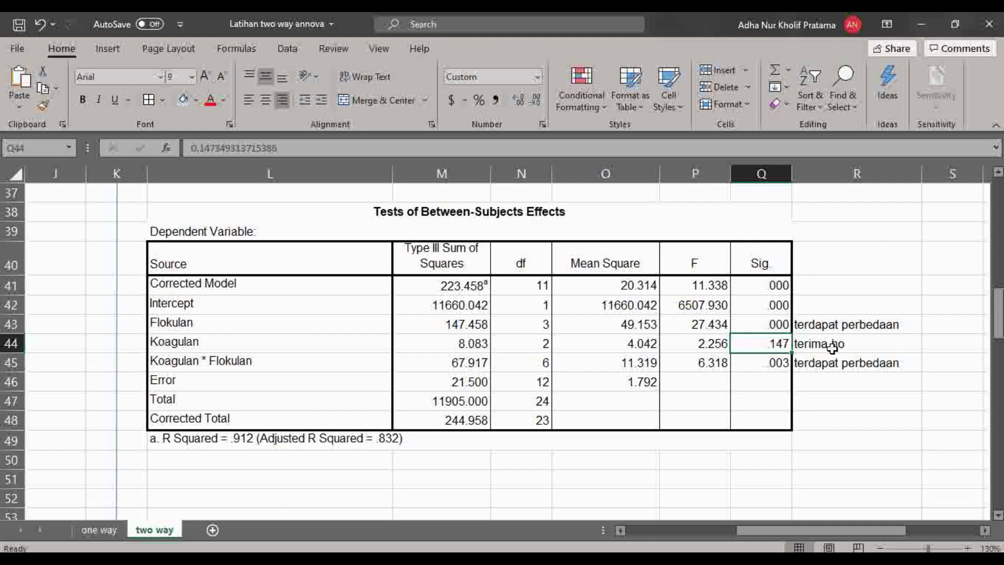
{"action": "left_click", "coordinate": [787, 366]}
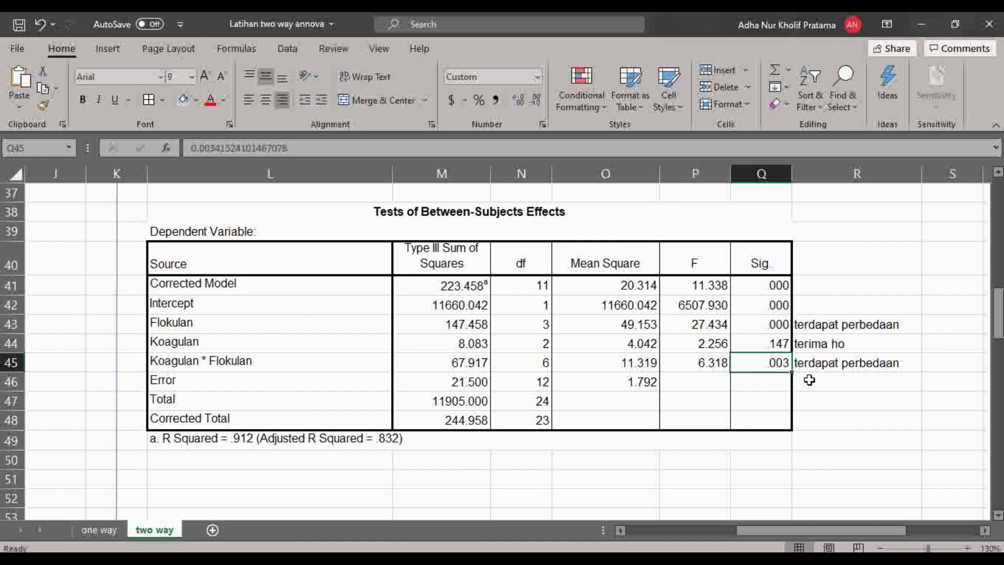
Examine the sources in the Between-Subjects Effects table and the R Squared note beneath it
{"action": "scroll", "coordinate": [427, 334], "scroll_direction": "down", "scroll_amount": 1}
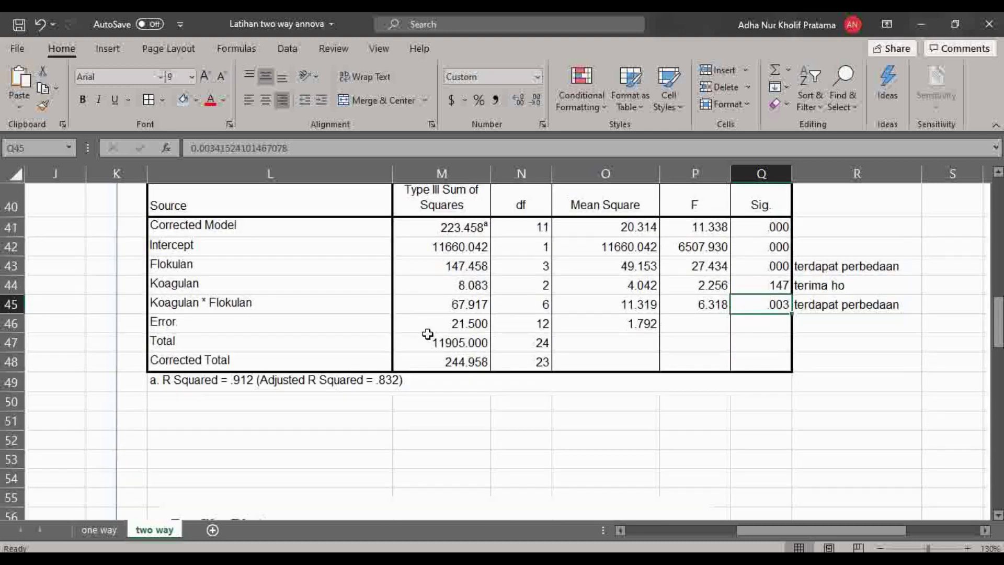
{"action": "scroll", "coordinate": [431, 340], "scroll_direction": "up", "scroll_amount": 1}
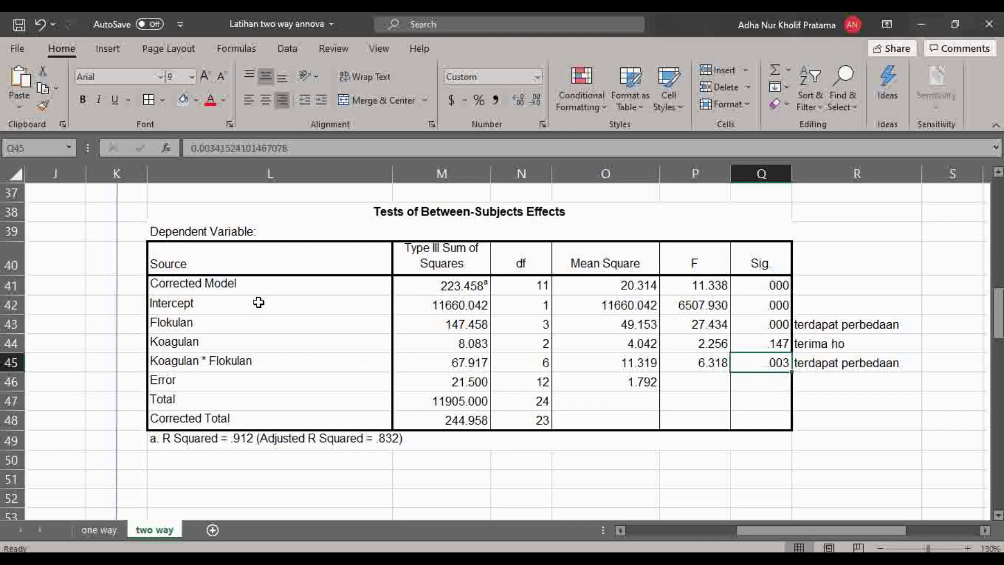
{"action": "scroll", "coordinate": [399, 307], "scroll_direction": "down", "scroll_amount": 2}
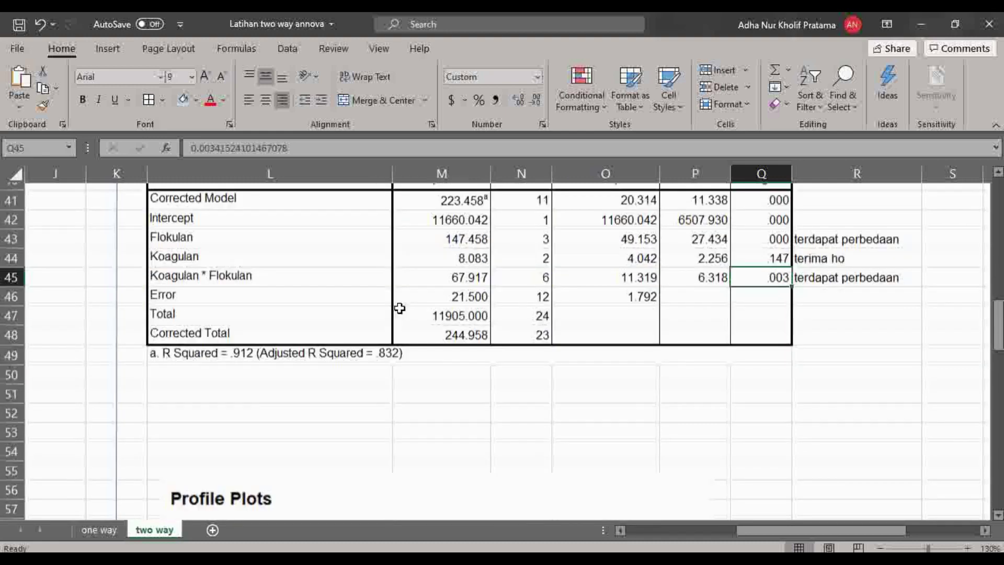
{"action": "scroll", "coordinate": [425, 319], "scroll_direction": "down", "scroll_amount": 1}
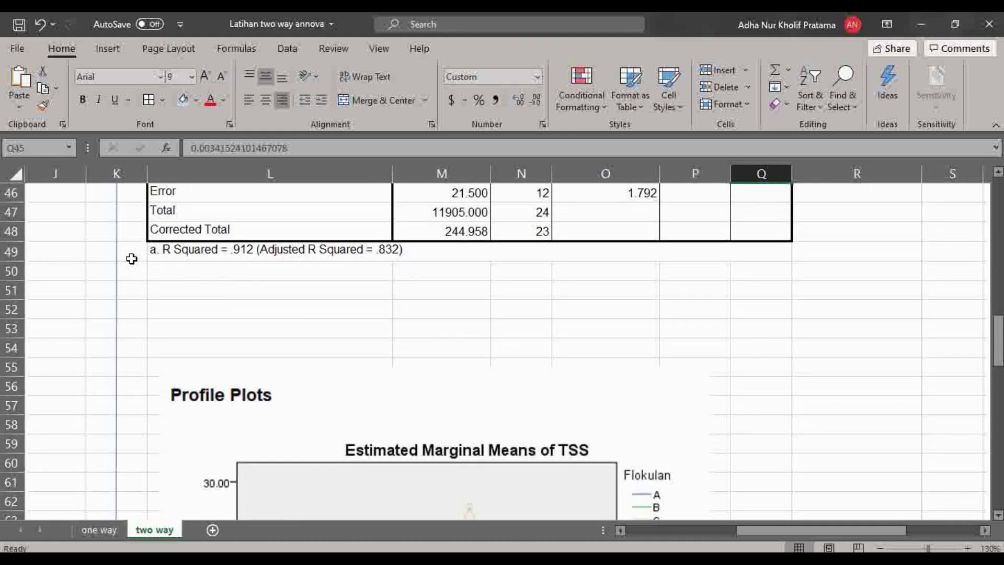
{"action": "scroll", "coordinate": [360, 357], "scroll_direction": "up", "scroll_amount": 1}
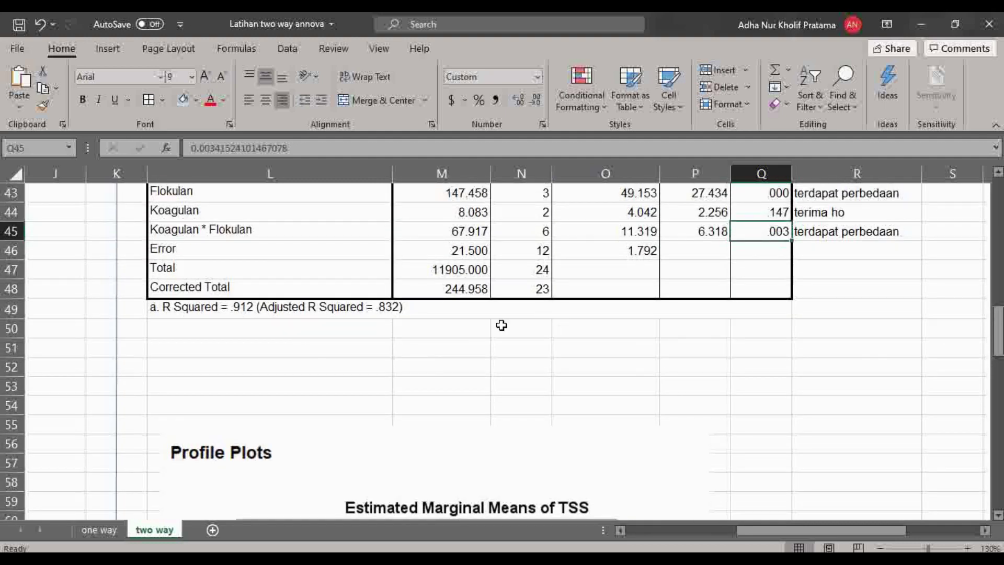
{"action": "scroll", "coordinate": [748, 388], "scroll_direction": "up", "scroll_amount": 2}
{"action": "scroll", "coordinate": [372, 418], "scroll_direction": "down", "scroll_amount": 1}
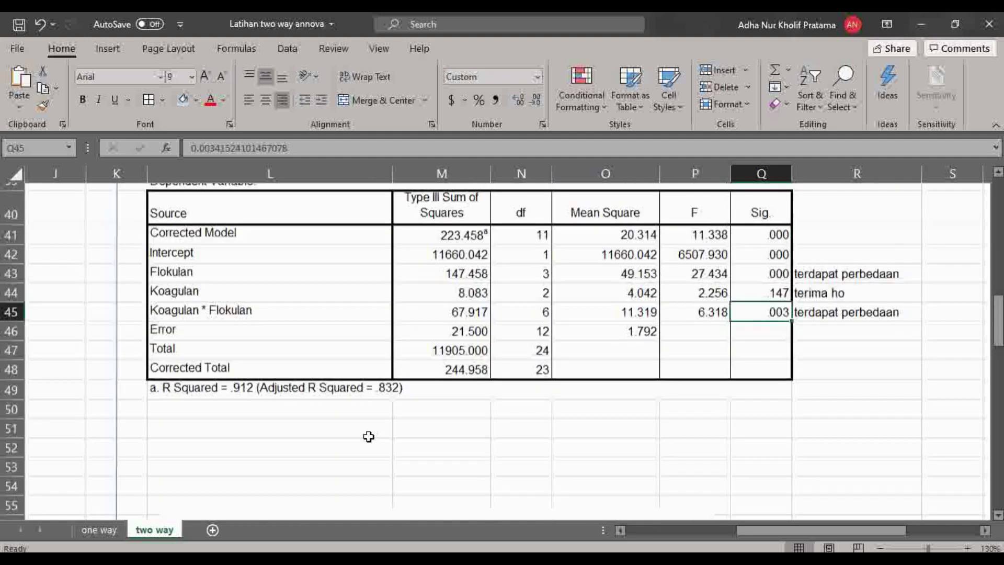
{"action": "scroll", "coordinate": [364, 455], "scroll_direction": "down", "scroll_amount": 1}
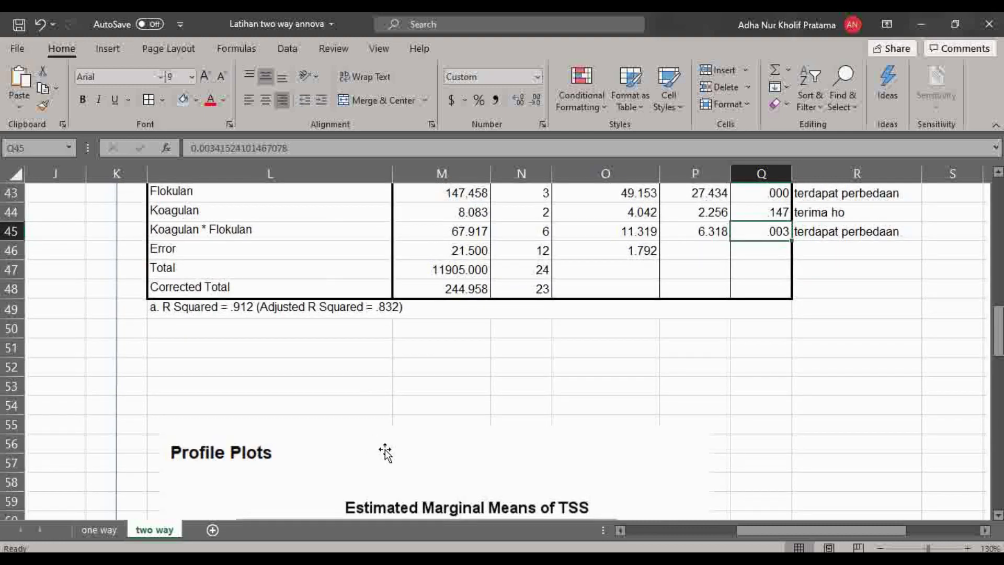
{"action": "scroll", "coordinate": [385, 453], "scroll_direction": "up", "scroll_amount": 1}
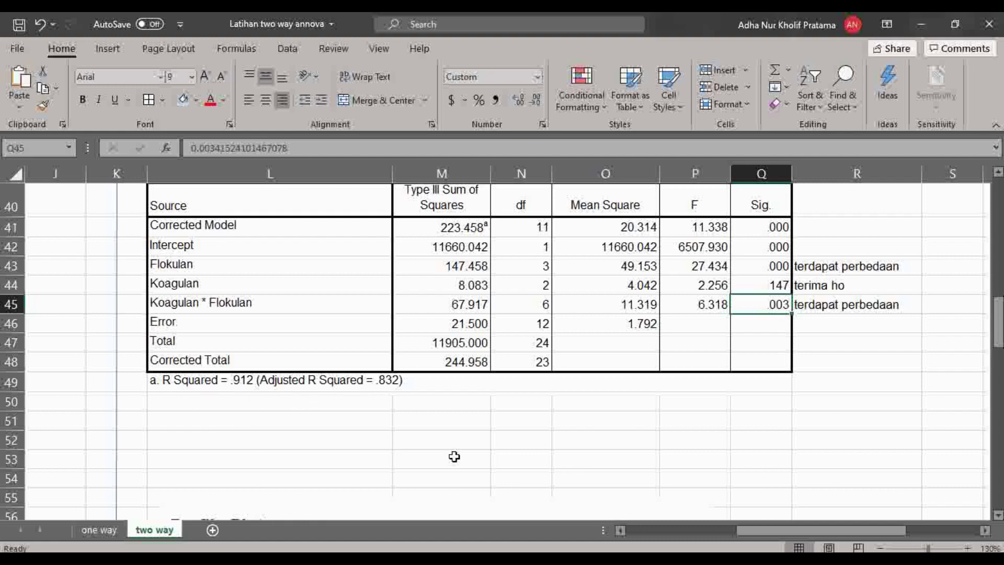
Examine the Profile Plots chart of Estimated Marginal Means of TSS below the Between-Subjects Effects table
{"action": "scroll", "coordinate": [389, 434], "scroll_direction": "down", "scroll_amount": 2}
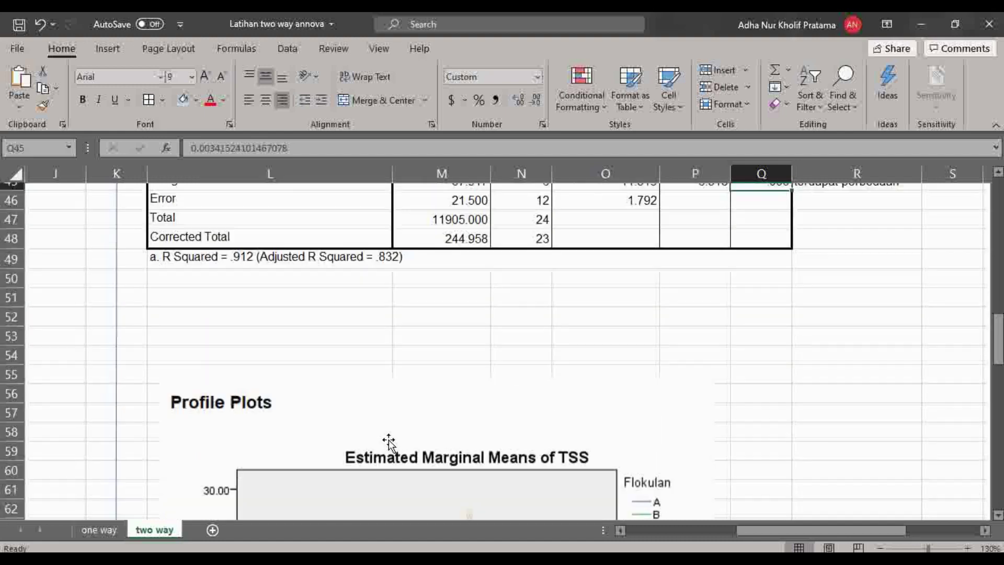
{"action": "scroll", "coordinate": [400, 441], "scroll_direction": "down", "scroll_amount": 2}
{"action": "scroll", "coordinate": [412, 435], "scroll_direction": "down", "scroll_amount": 1}
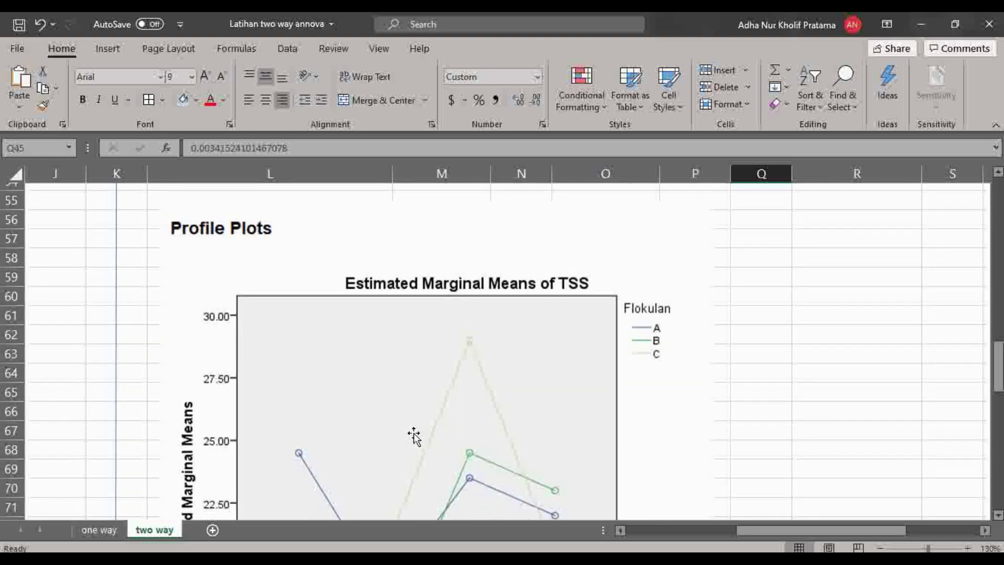
{"action": "scroll", "coordinate": [413, 435], "scroll_direction": "up", "scroll_amount": 1}
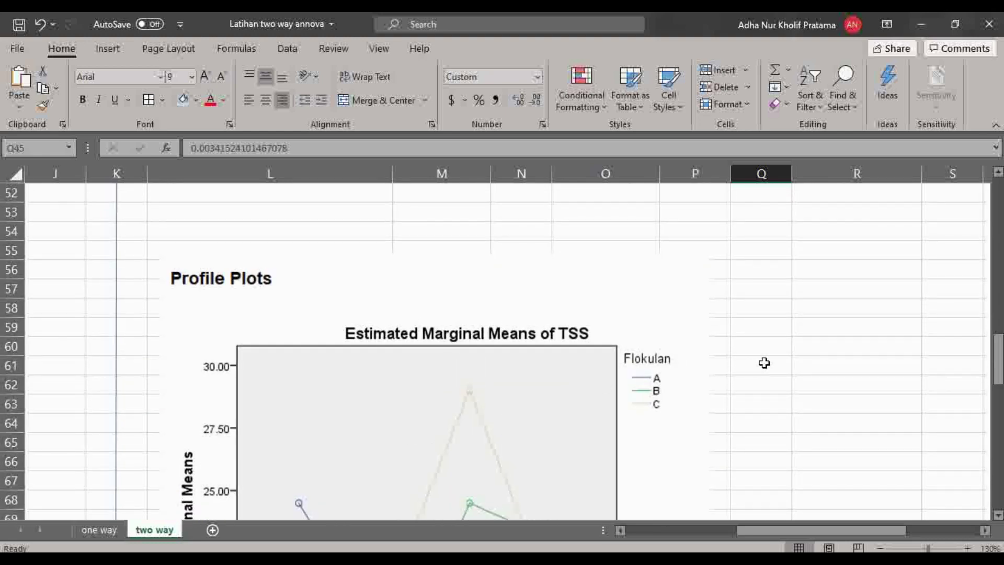
{"action": "scroll", "coordinate": [765, 363], "scroll_direction": "down", "scroll_amount": 1}
{"action": "scroll", "coordinate": [765, 363], "scroll_direction": "down", "scroll_amount": 2}
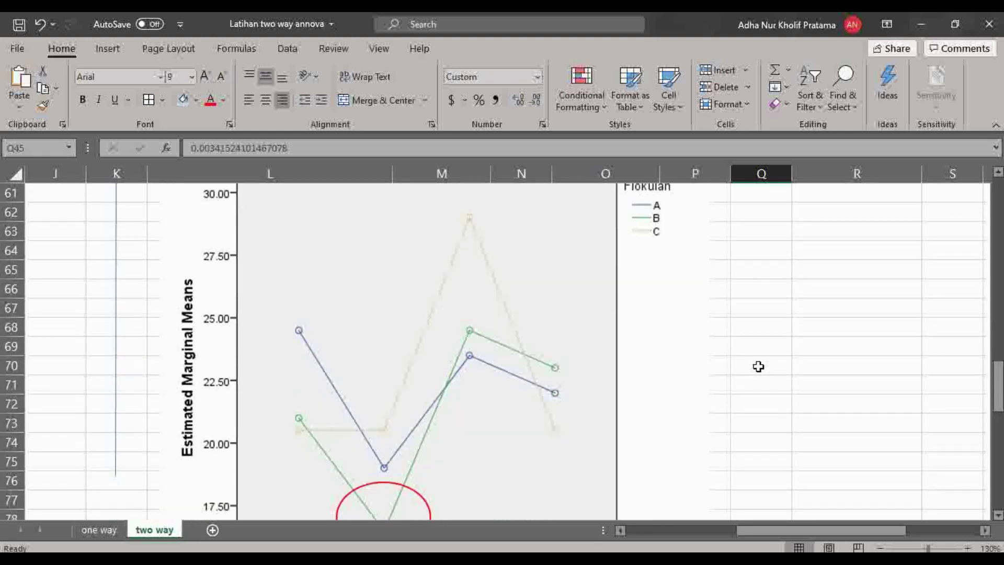
Reduce the worksheet zoom to 100% and view the whole profile plot with its Koagulan axis and Flokulan legend
{"action": "scroll", "coordinate": [758, 366], "scroll_direction": "down", "scroll_amount": 4, "text": "ctrl"}
{"action": "scroll", "coordinate": [757, 366], "scroll_direction": "up", "scroll_amount": 3, "text": "ctrl"}
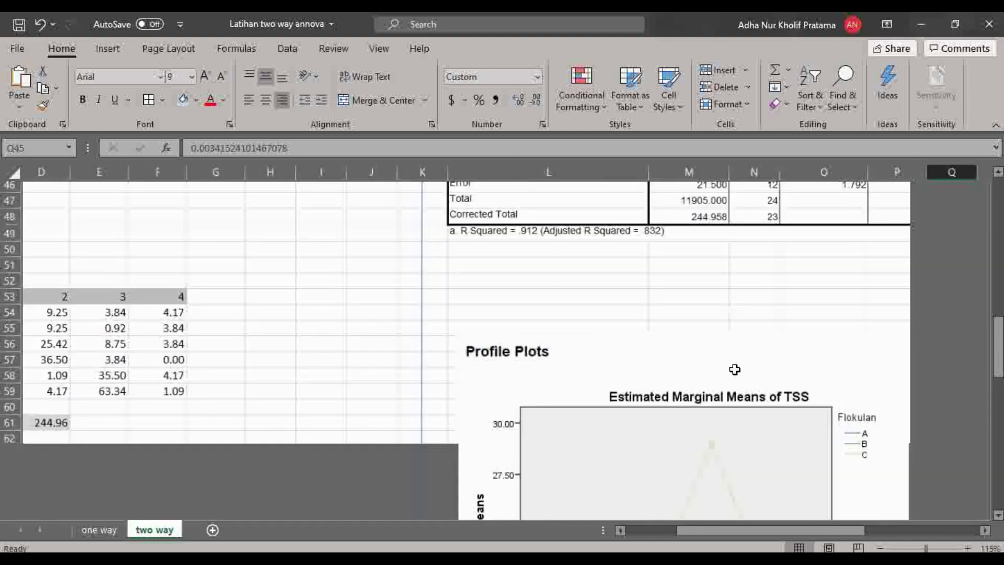
{"action": "scroll", "coordinate": [732, 369], "scroll_direction": "down", "scroll_amount": 2}
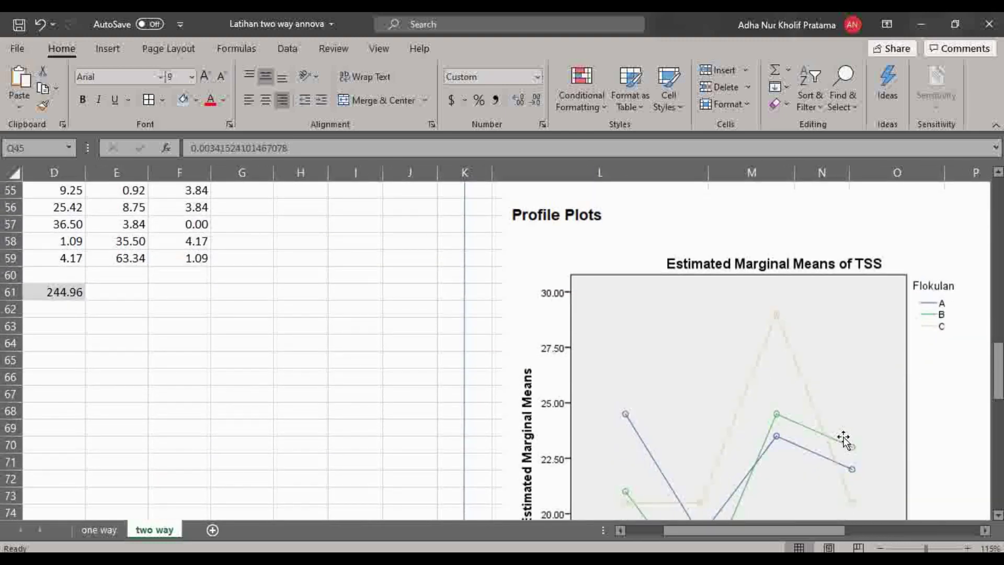
{"action": "scroll", "coordinate": [843, 439], "scroll_direction": "down", "scroll_amount": 1}
{"action": "scroll", "coordinate": [843, 439], "scroll_direction": "down", "scroll_amount": 1}
{"action": "scroll", "coordinate": [845, 445], "scroll_direction": "down", "scroll_amount": 1}
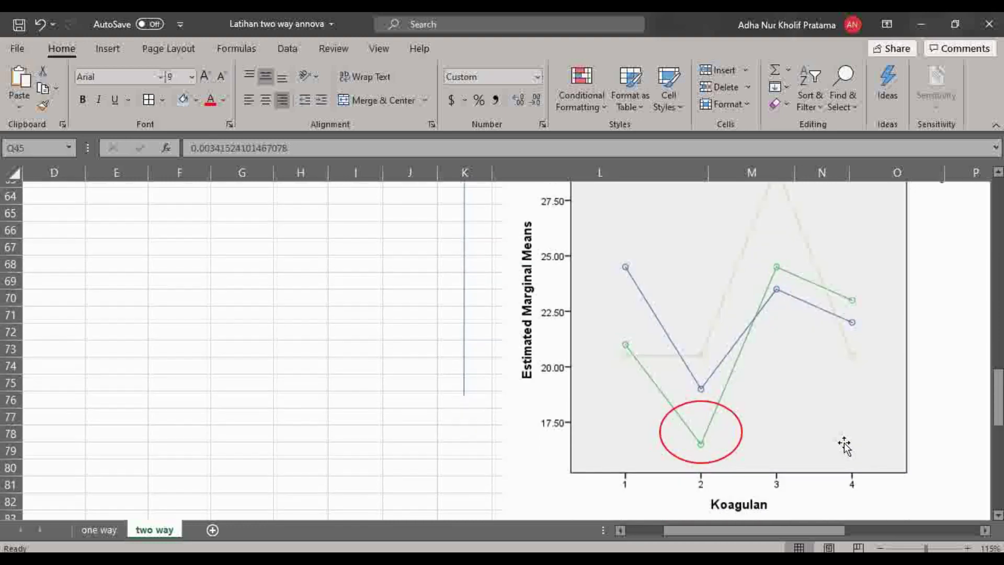
{"action": "scroll", "coordinate": [844, 447], "scroll_direction": "up", "scroll_amount": 1}
{"action": "scroll", "coordinate": [845, 447], "scroll_direction": "down", "scroll_amount": 3, "text": "ctrl"}
{"action": "scroll", "coordinate": [844, 445], "scroll_direction": "up", "scroll_amount": 2, "text": "ctrl"}
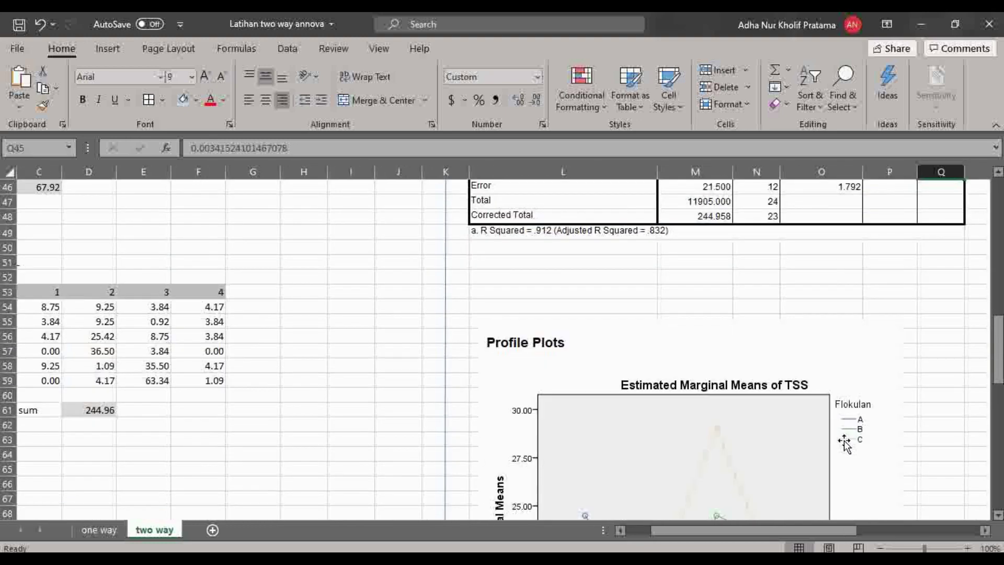
{"action": "scroll", "coordinate": [844, 443], "scroll_direction": "down", "scroll_amount": 2}
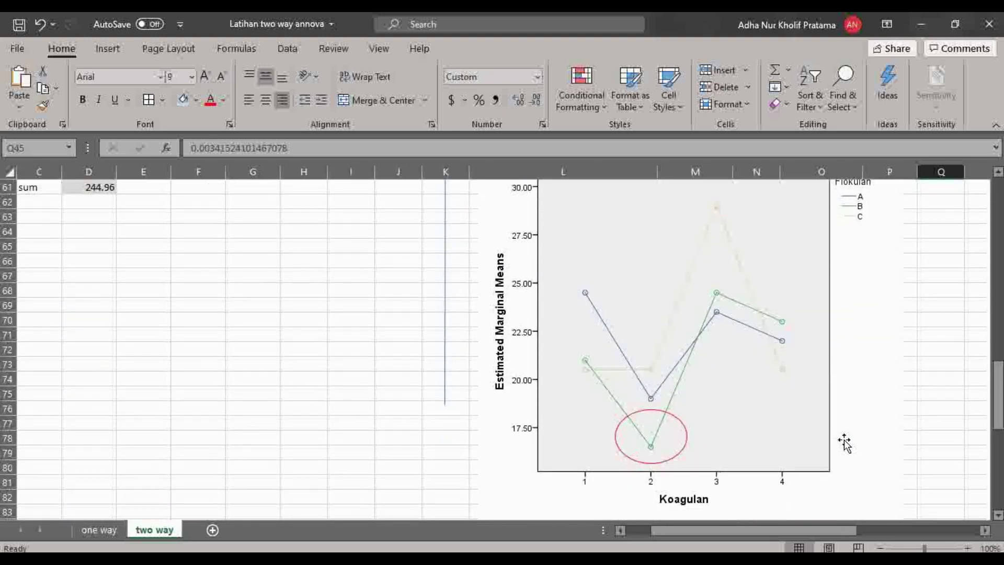
{"action": "scroll", "coordinate": [844, 442], "scroll_direction": "up", "scroll_amount": 1}
{"action": "left_click_drag", "start_coordinate": [831, 531], "coordinate": [889, 531]}
{"action": "scroll", "coordinate": [659, 406], "scroll_direction": "down", "scroll_amount": 2}
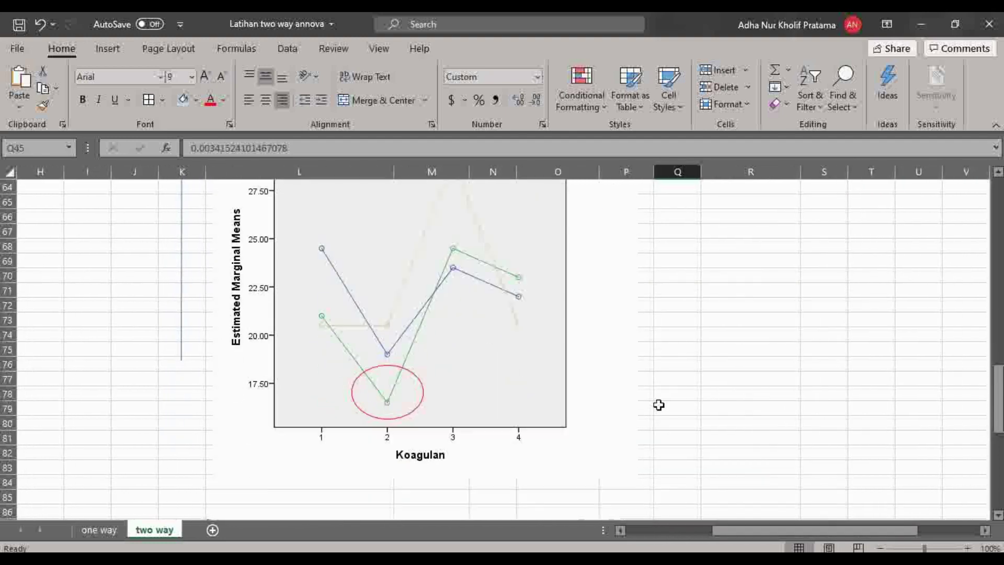
{"action": "scroll", "coordinate": [658, 405], "scroll_direction": "up", "scroll_amount": 2}
{"action": "scroll", "coordinate": [617, 404], "scroll_direction": "down", "scroll_amount": 1}
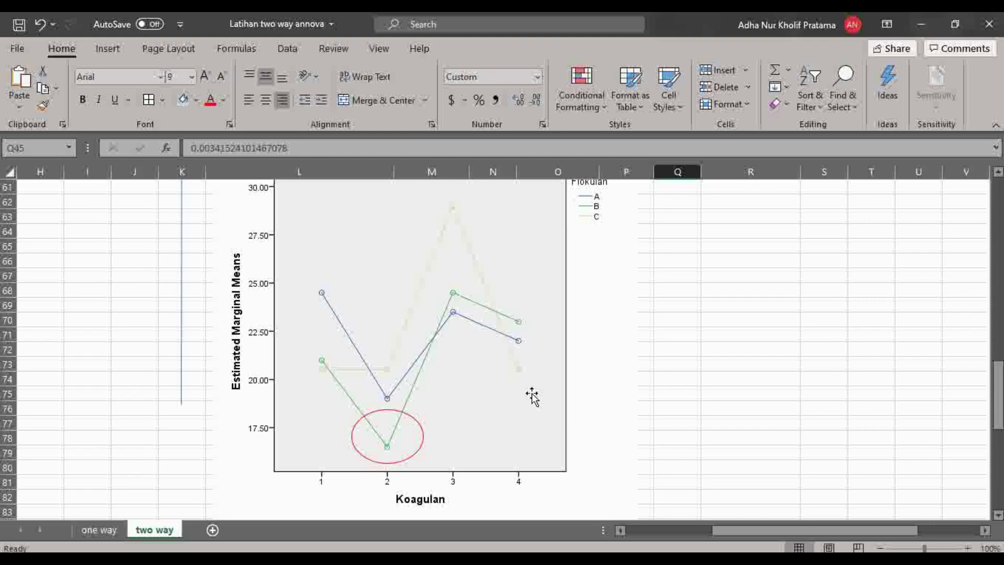
{"action": "scroll", "coordinate": [603, 320], "scroll_direction": "up", "scroll_amount": 1}
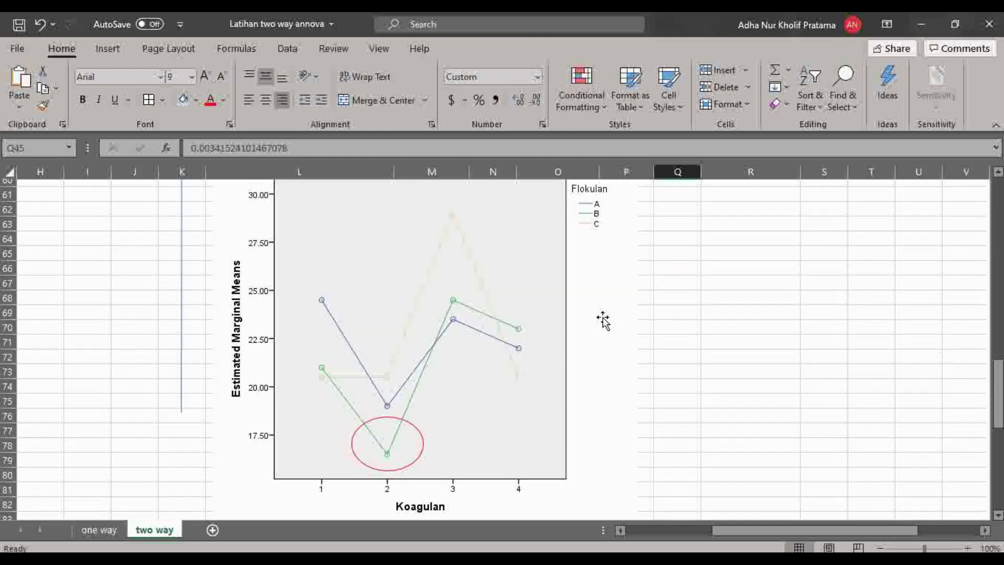
Compare the Sig. conclusions for Flokulan, Koagulan and their interaction with the Estimated Marginal Means profile plot
{"action": "scroll", "coordinate": [603, 321], "scroll_direction": "up", "scroll_amount": 8}
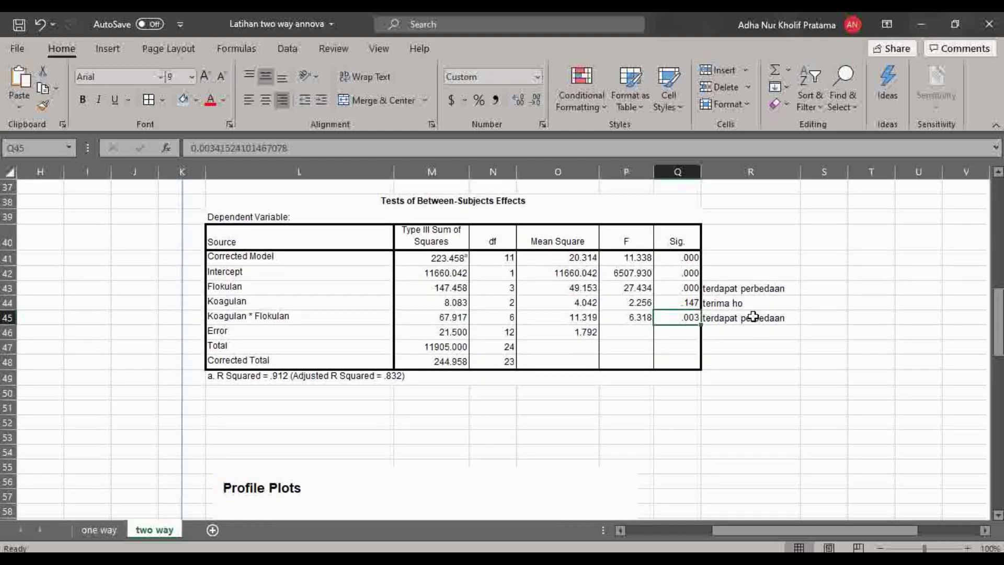
{"action": "scroll", "coordinate": [662, 359], "scroll_direction": "down", "scroll_amount": 6}
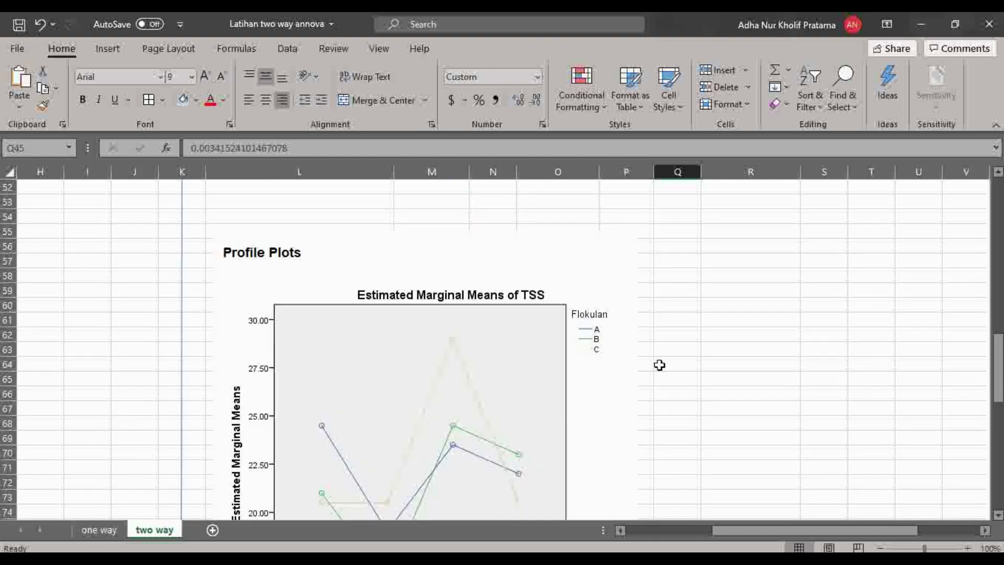
{"action": "scroll", "coordinate": [469, 473], "scroll_direction": "down", "scroll_amount": 1}
{"action": "scroll", "coordinate": [406, 473], "scroll_direction": "down", "scroll_amount": 1}
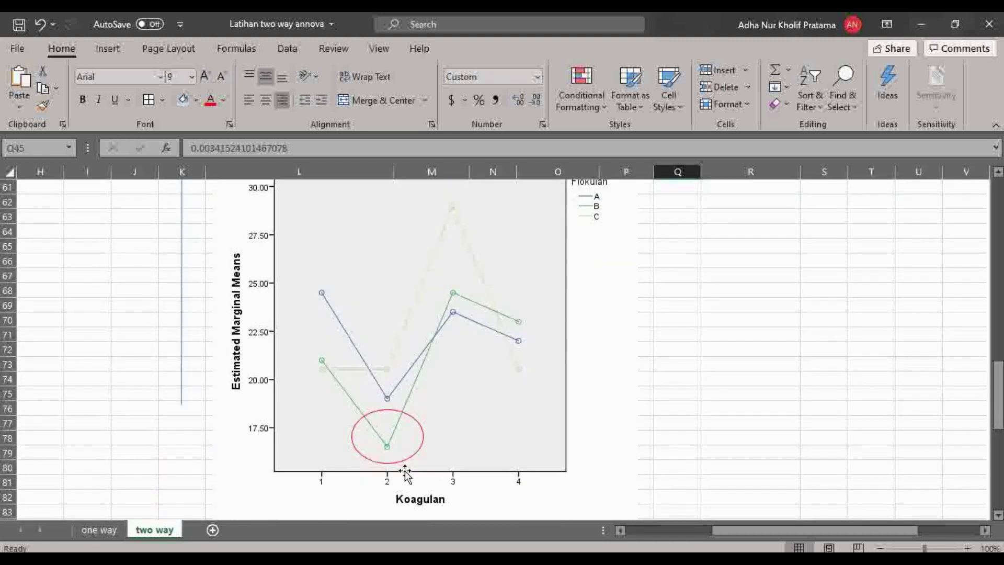
Examine the Flokulan A, B and C lines across the Koagulan levels, including the circled point at Koagulan 2
{"action": "scroll", "coordinate": [611, 287], "scroll_direction": "up", "scroll_amount": 1}
{"action": "scroll", "coordinate": [594, 293], "scroll_direction": "down", "scroll_amount": 1}
{"action": "scroll", "coordinate": [622, 254], "scroll_direction": "up", "scroll_amount": 1}
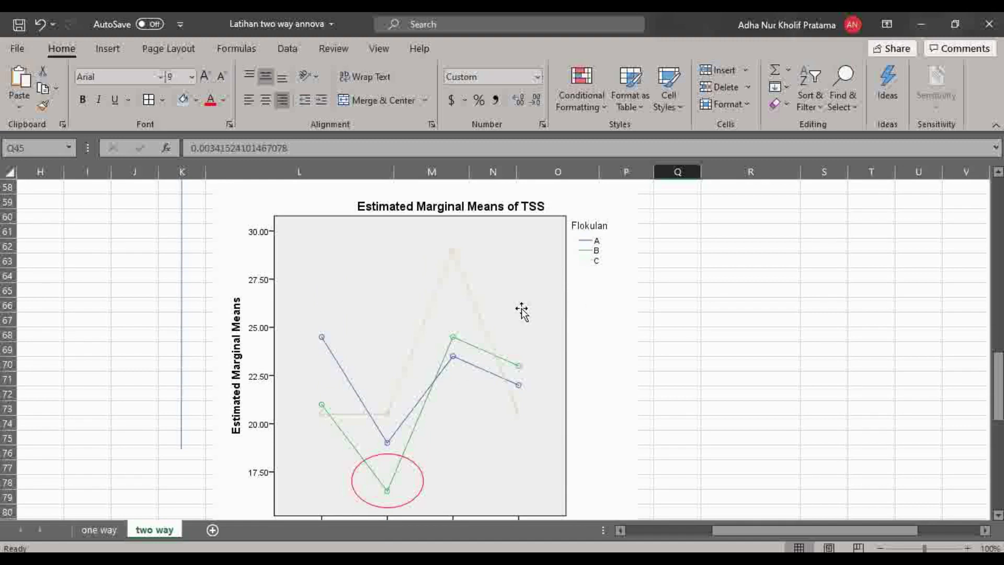
{"action": "scroll", "coordinate": [521, 311], "scroll_direction": "down", "scroll_amount": 1}
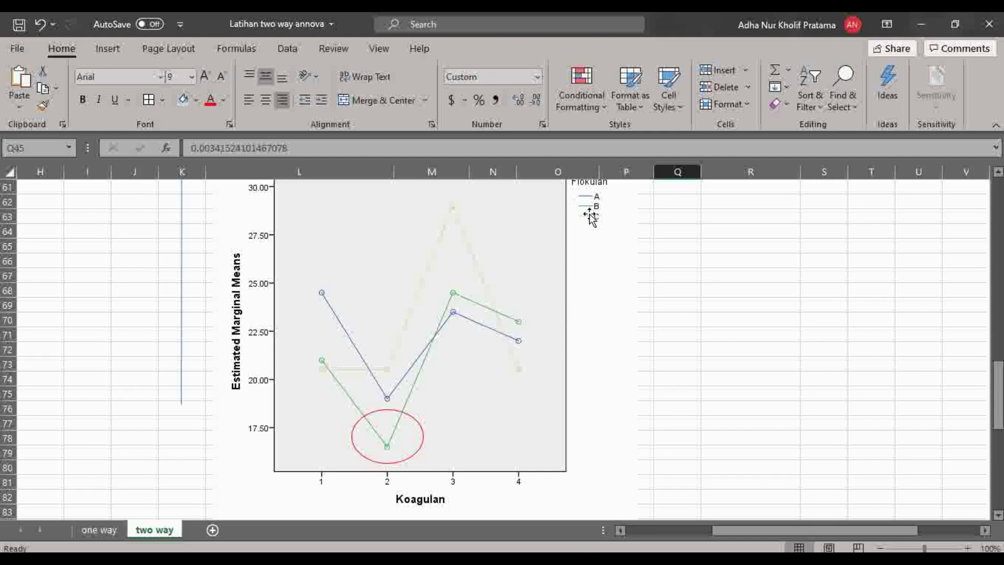
{"action": "scroll", "coordinate": [616, 253], "scroll_direction": "up", "scroll_amount": 1}
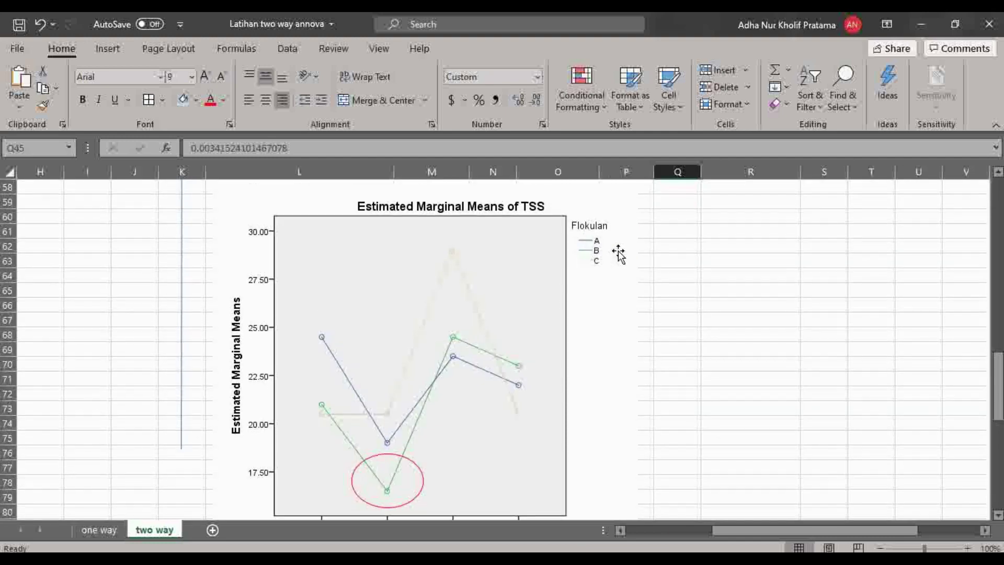
{"action": "scroll", "coordinate": [637, 269], "scroll_direction": "down", "scroll_amount": 1}
Read the two-way ANOVA hypotheses regarding the interaction effect and the main effects of factors A and B below the plot
{"action": "scroll", "coordinate": [637, 269], "scroll_direction": "down", "scroll_amount": 11}
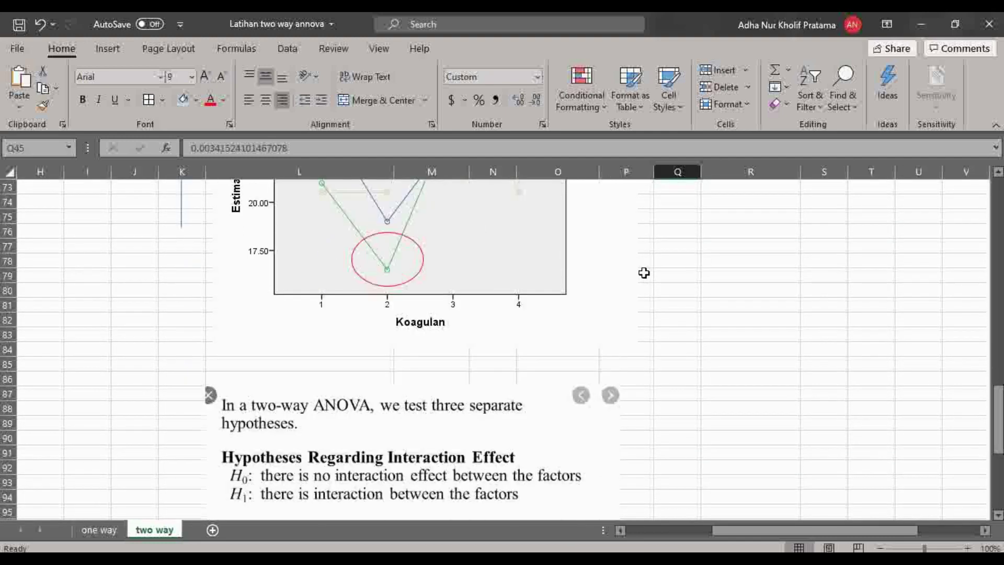
{"action": "scroll", "coordinate": [523, 316], "scroll_direction": "up", "scroll_amount": 2}
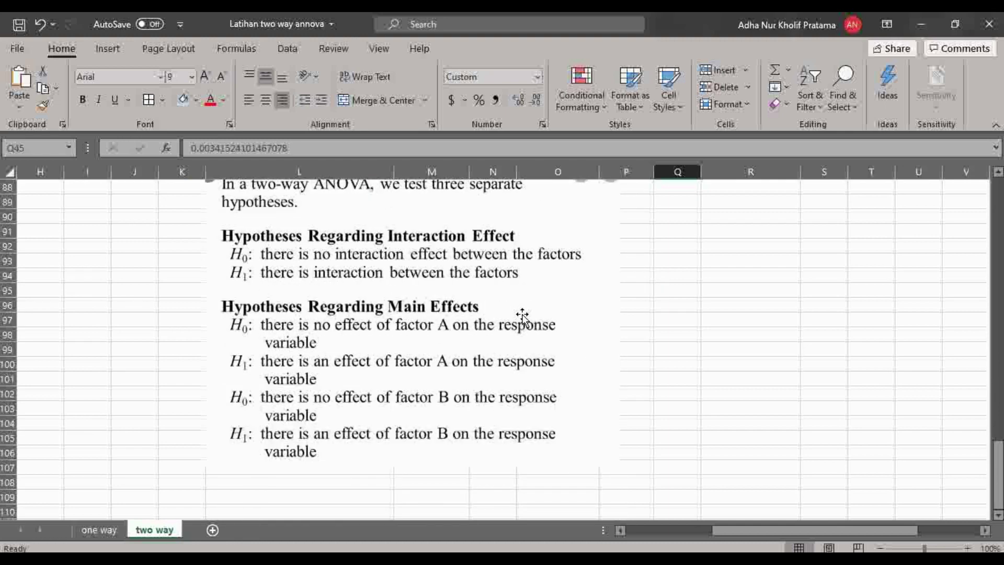
{"action": "scroll", "coordinate": [544, 324], "scroll_direction": "up", "scroll_amount": 1}
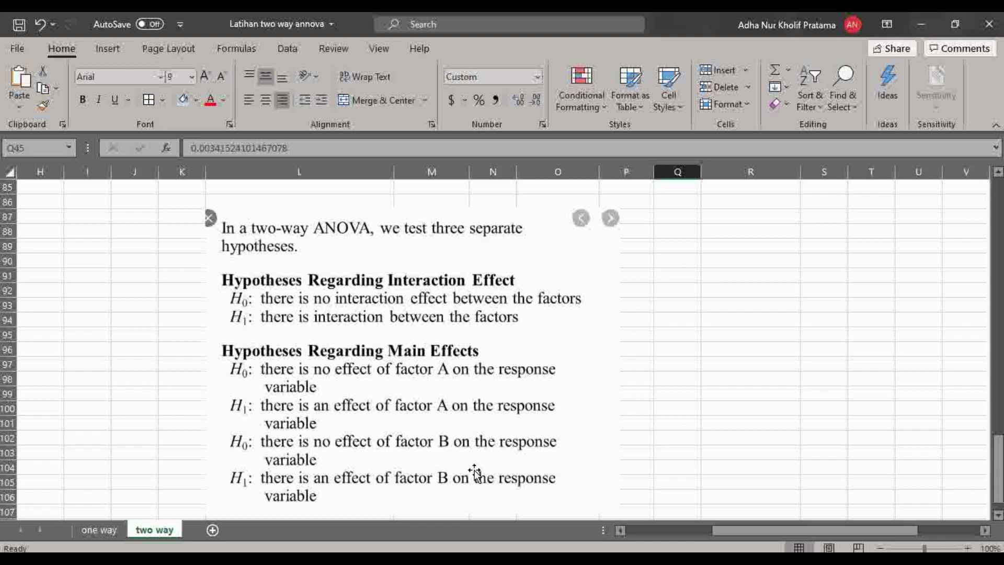
{"action": "scroll", "coordinate": [394, 440], "scroll_direction": "down", "scroll_amount": 1}
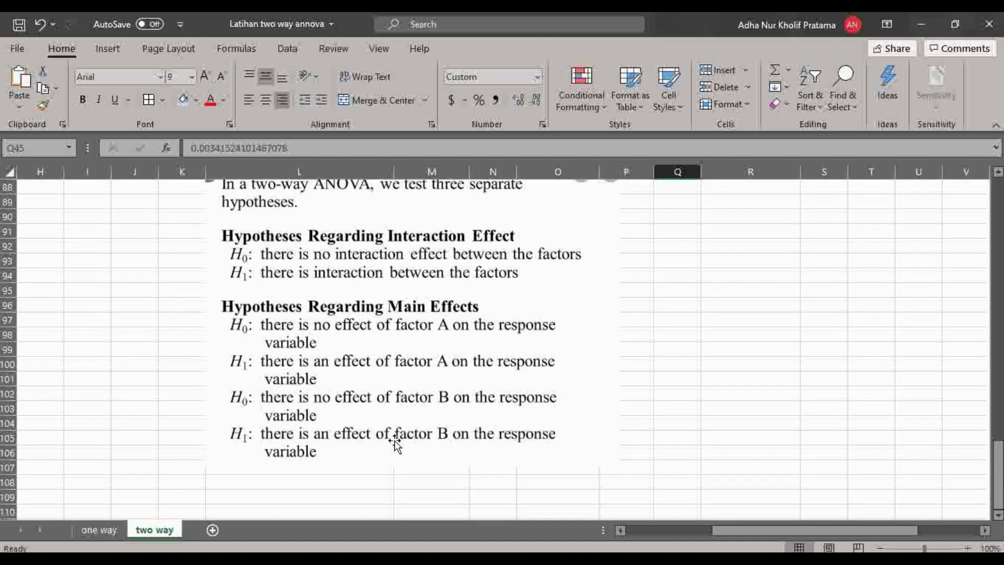
{"action": "scroll", "coordinate": [394, 440], "scroll_direction": "up", "scroll_amount": 2}
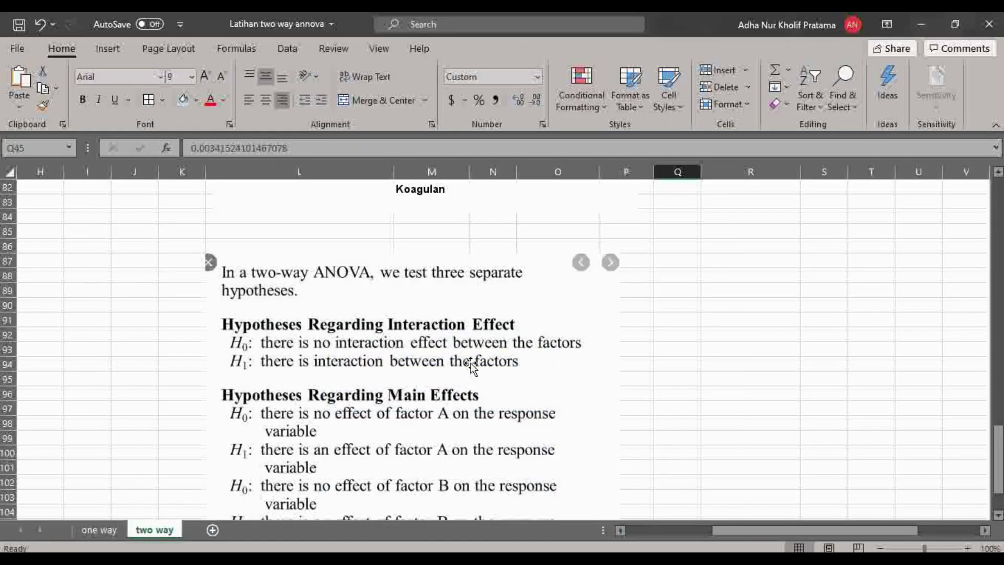
{"action": "scroll", "coordinate": [472, 366], "scroll_direction": "up", "scroll_amount": 4}
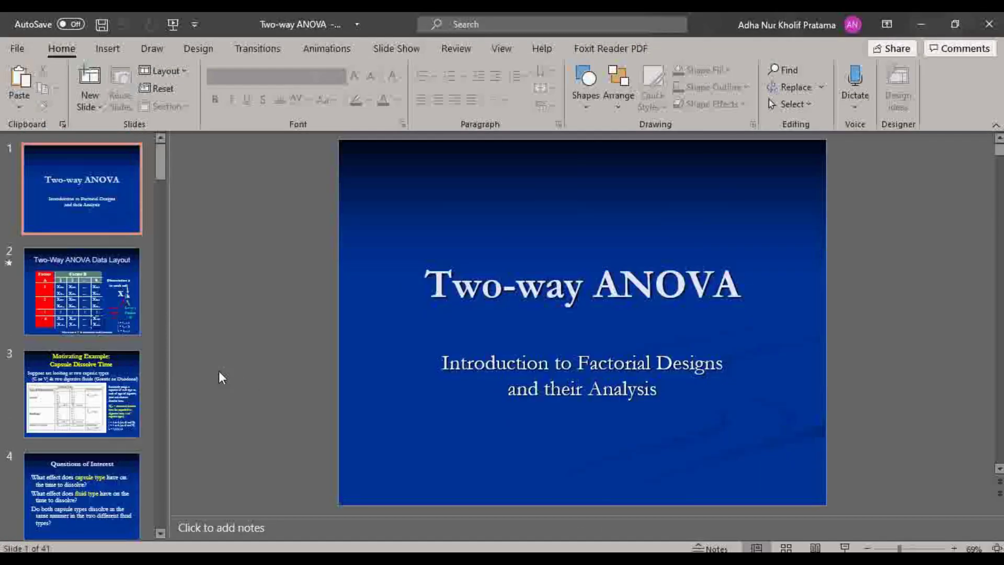
Switch to the Two-way ANOVA presentation in PowerPoint and open slide 13 on types of interactions and interpreting interaction plots
{"action": "scroll", "coordinate": [69, 365], "scroll_direction": "down", "scroll_amount": 2}
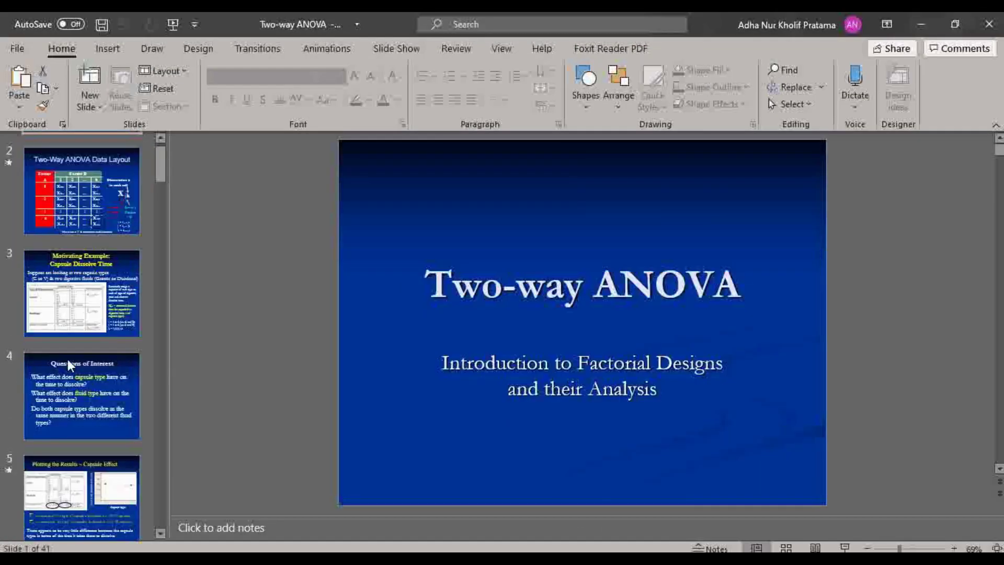
{"action": "scroll", "coordinate": [70, 364], "scroll_direction": "down", "scroll_amount": 15}
{"action": "left_click", "coordinate": [80, 329]}
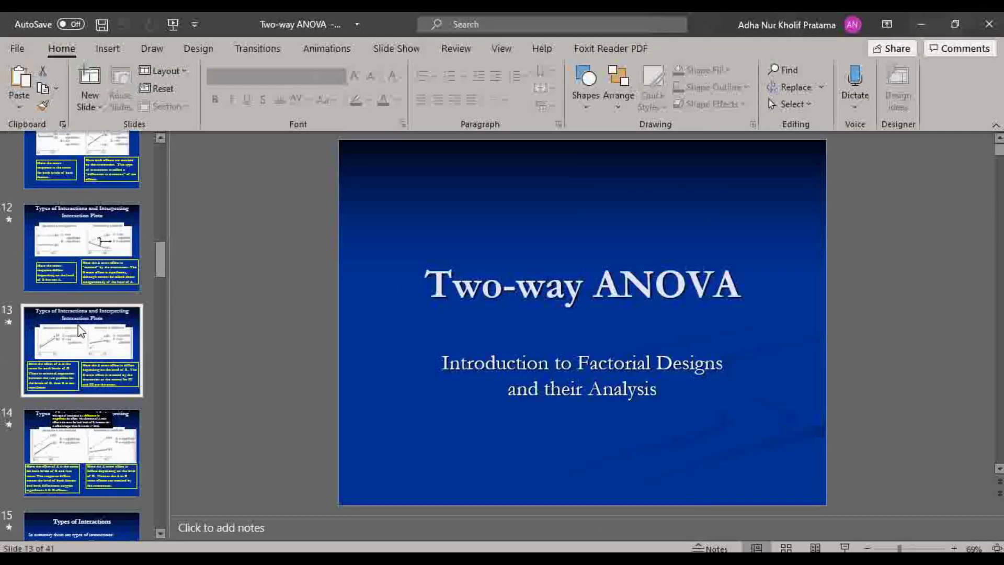
{"action": "scroll", "coordinate": [80, 329], "scroll_direction": "down", "scroll_amount": 5}
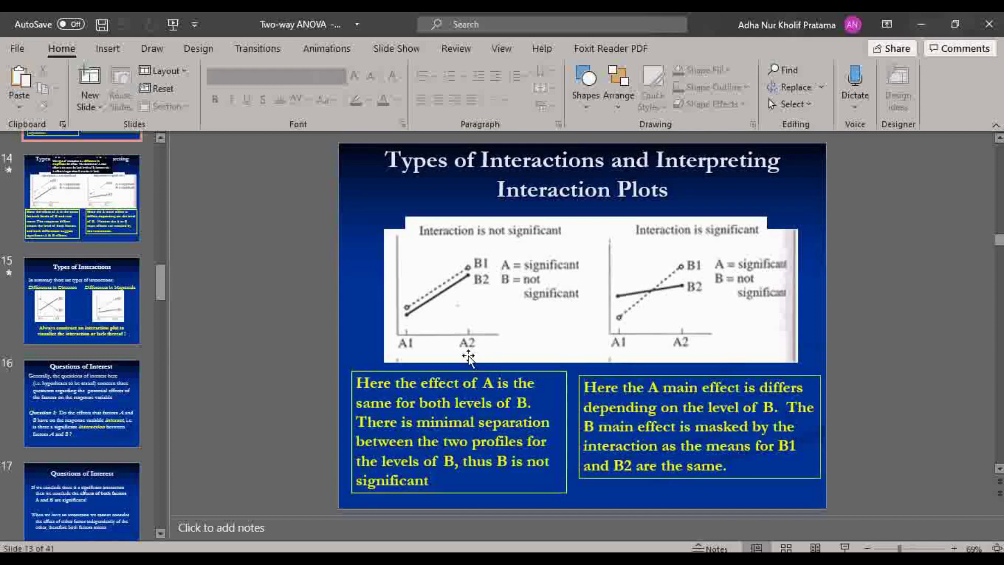